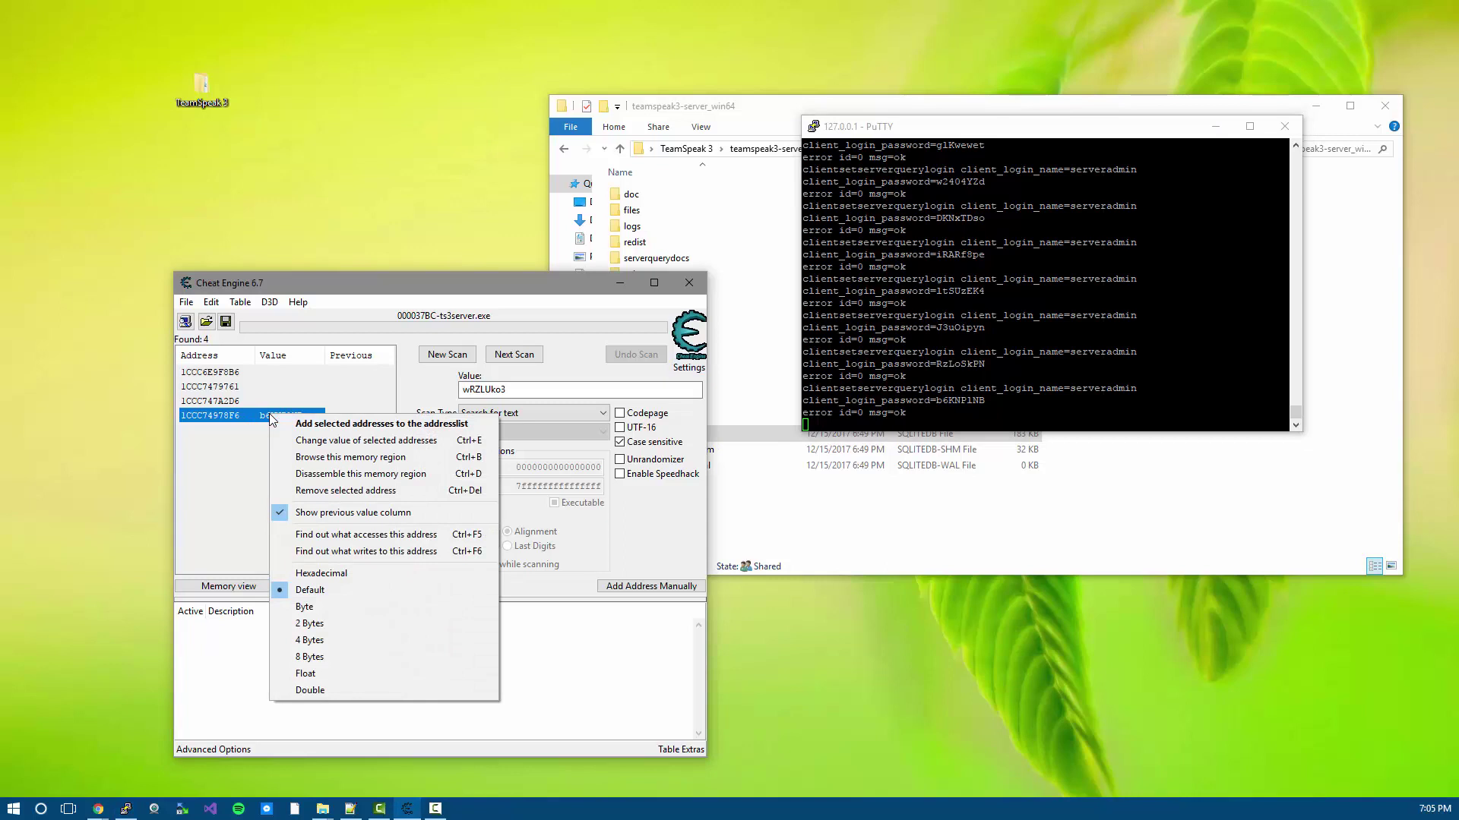
- Add found address 1CCC74978F6 to the address list as a String[8] entry and open its Change address dialog
left_click(246, 420)
double_click(245, 420)
right_click(363, 629)
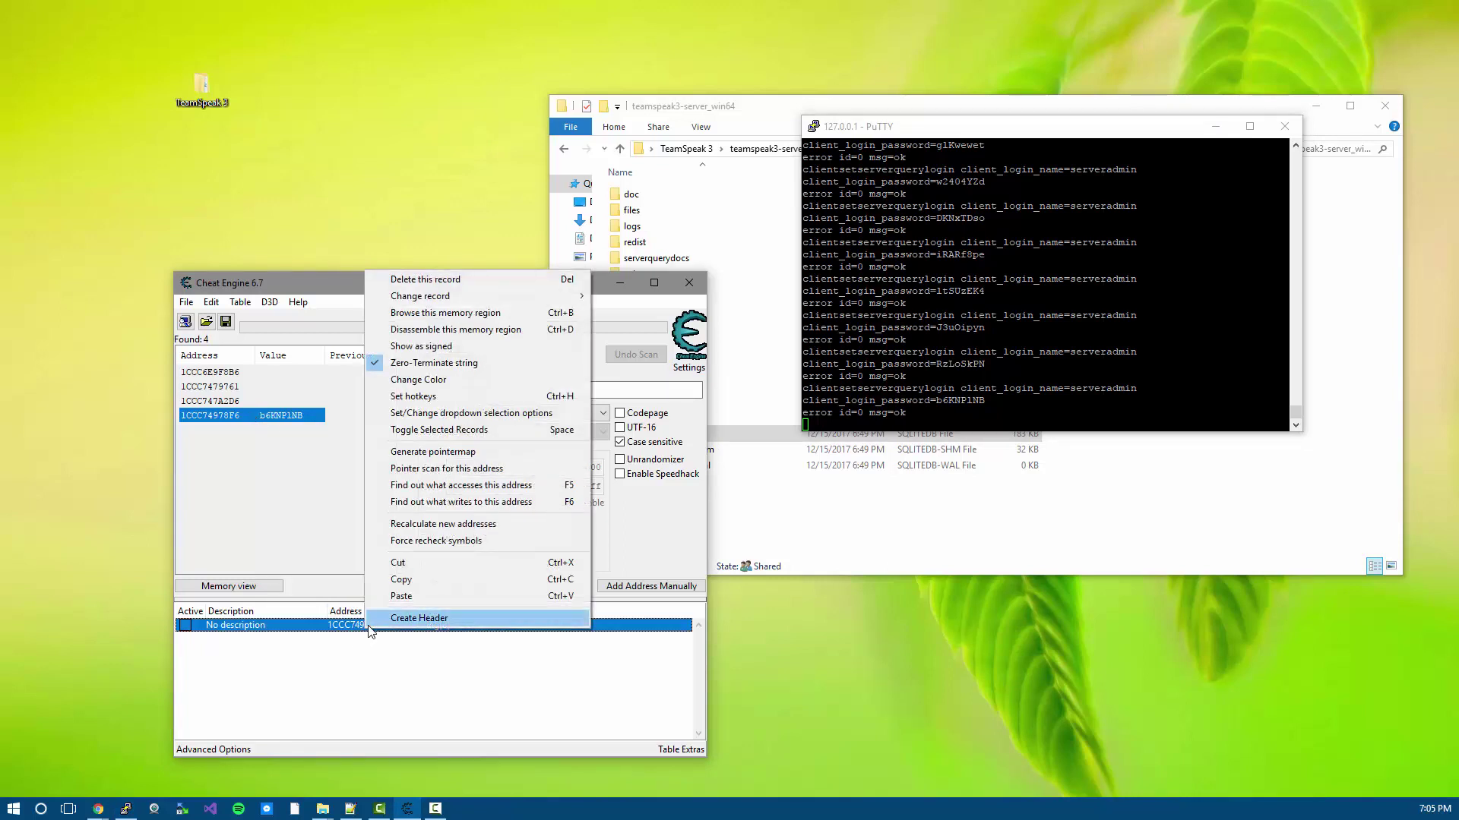
double_click(344, 627)
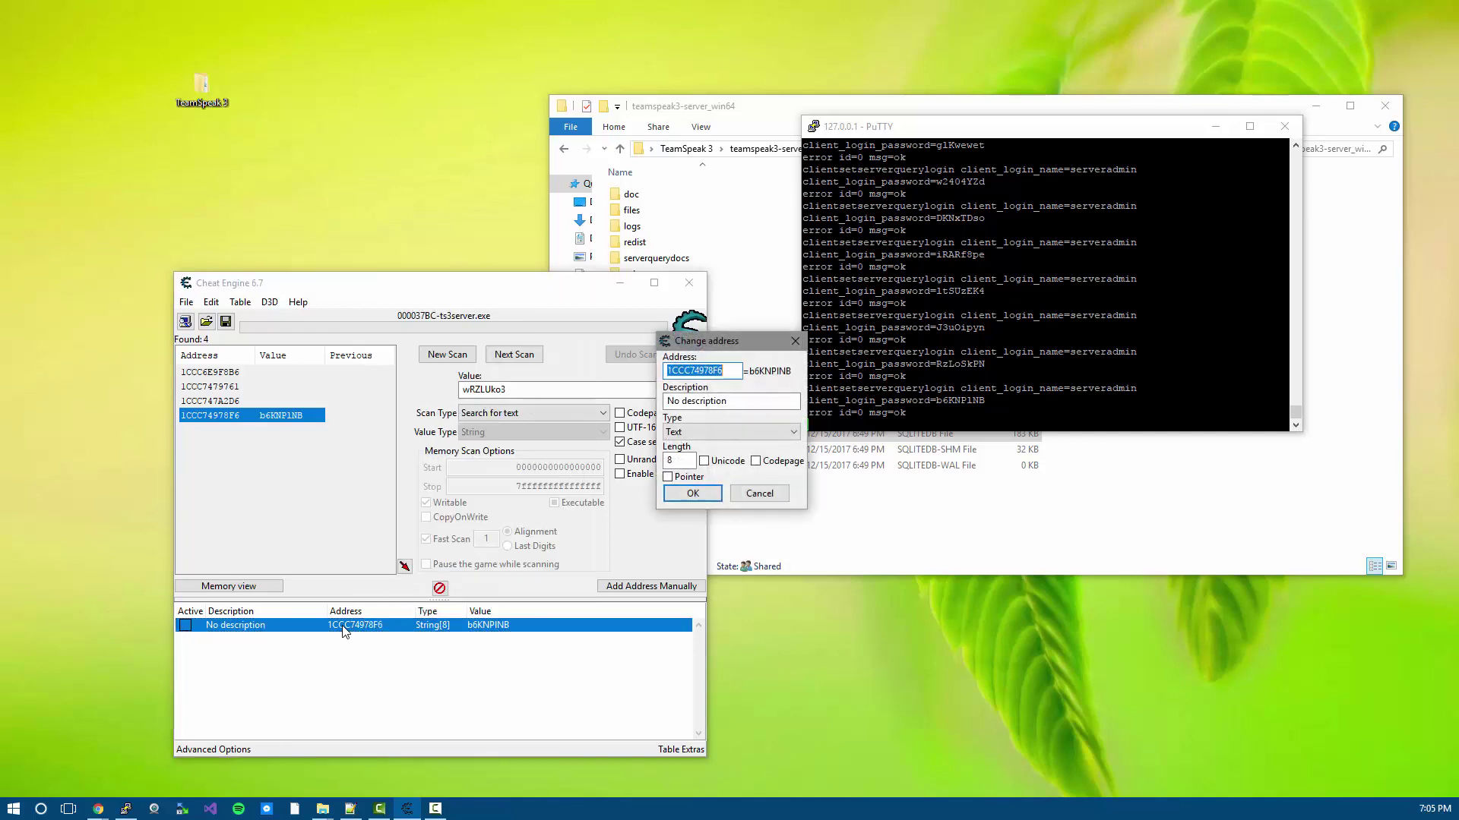
- Browse the memory region around address 1CCC74978F6 in Memory Viewer
key("Escape")
right_click(344, 629)
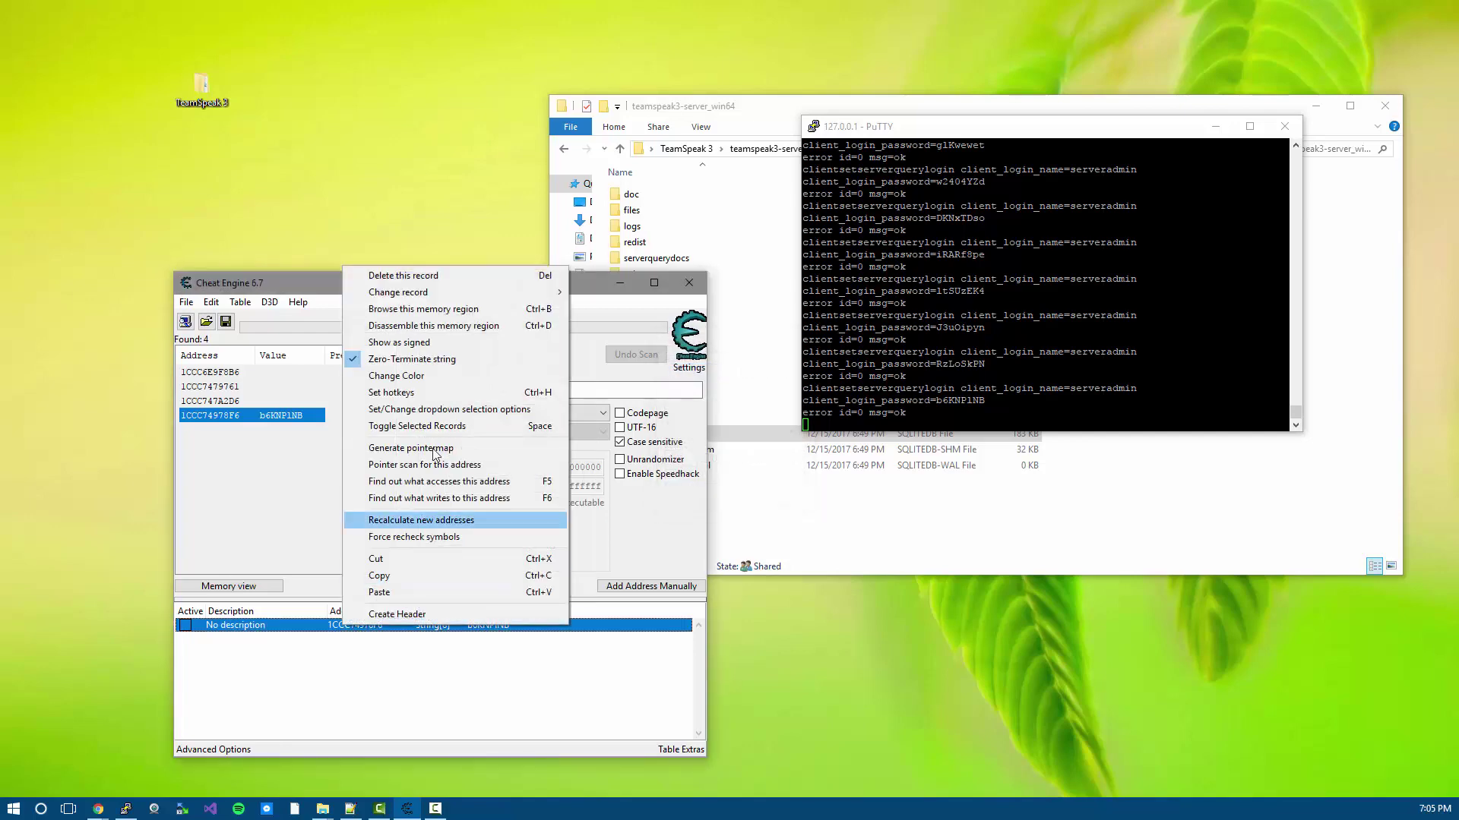
left_click(453, 311)
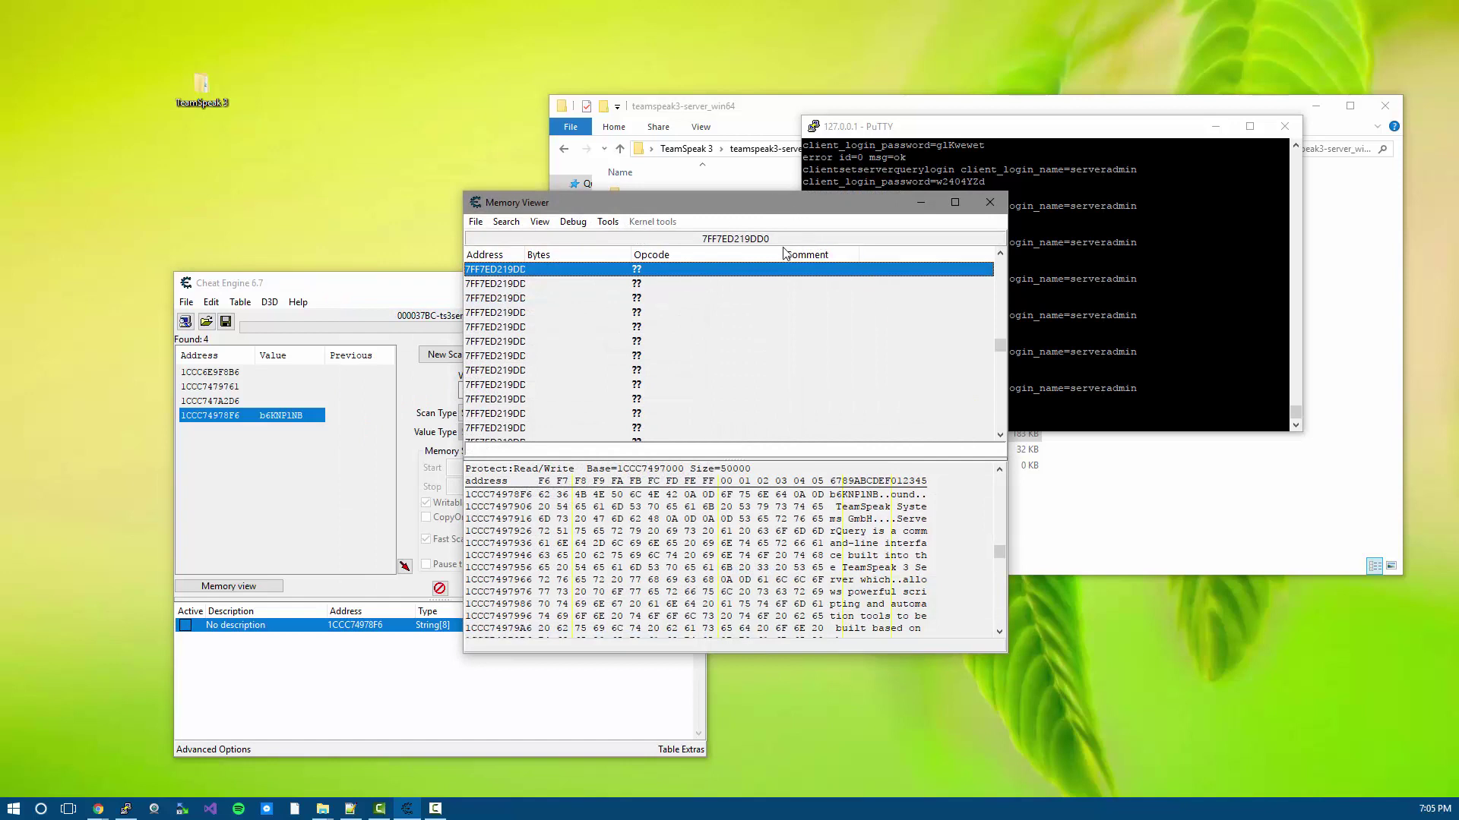
- Rerun the serverquery login command in PuTTY six times to generate new passwords
key("alt+Tab")
key("Up")
key("Return")
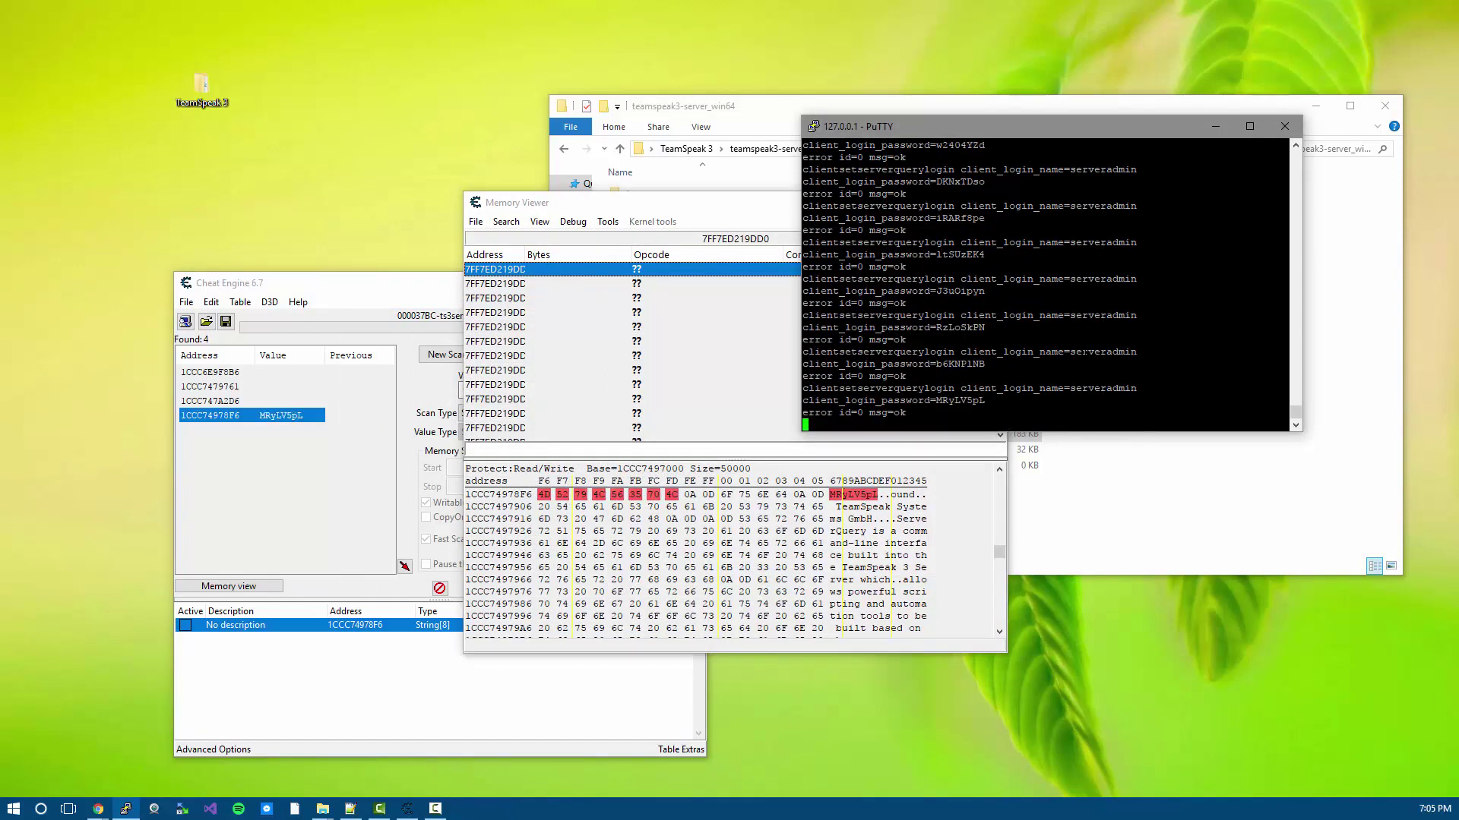
key("Up")
key("Return")
key("Up")
key("Return")
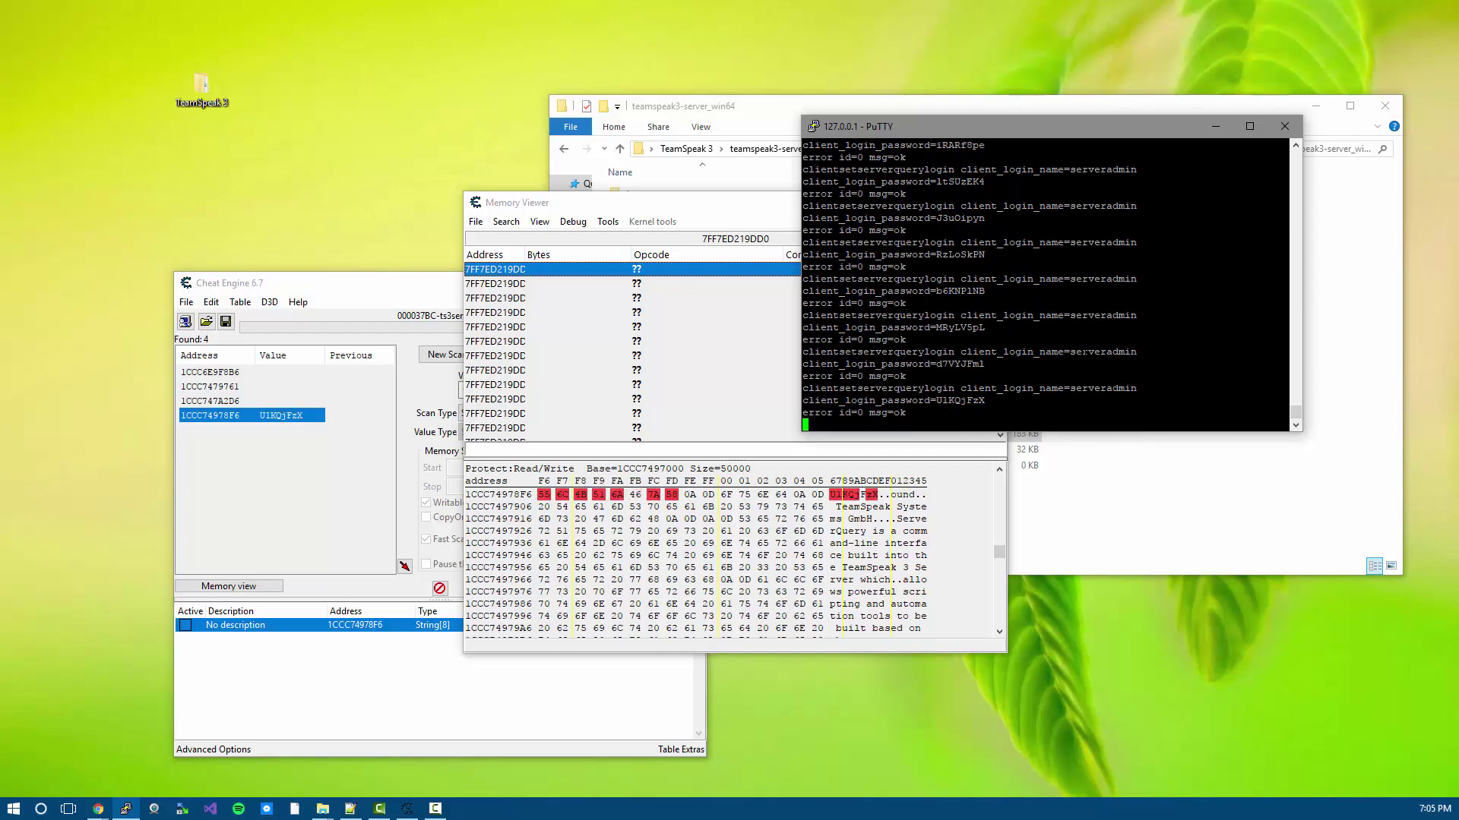
key("Up")
key("Return")
key("Up")
key("Return")
key("Up")
key("Return")
- Check the hex dump shows the rewritten password, then close Memory Viewer
left_click(1000, 550)
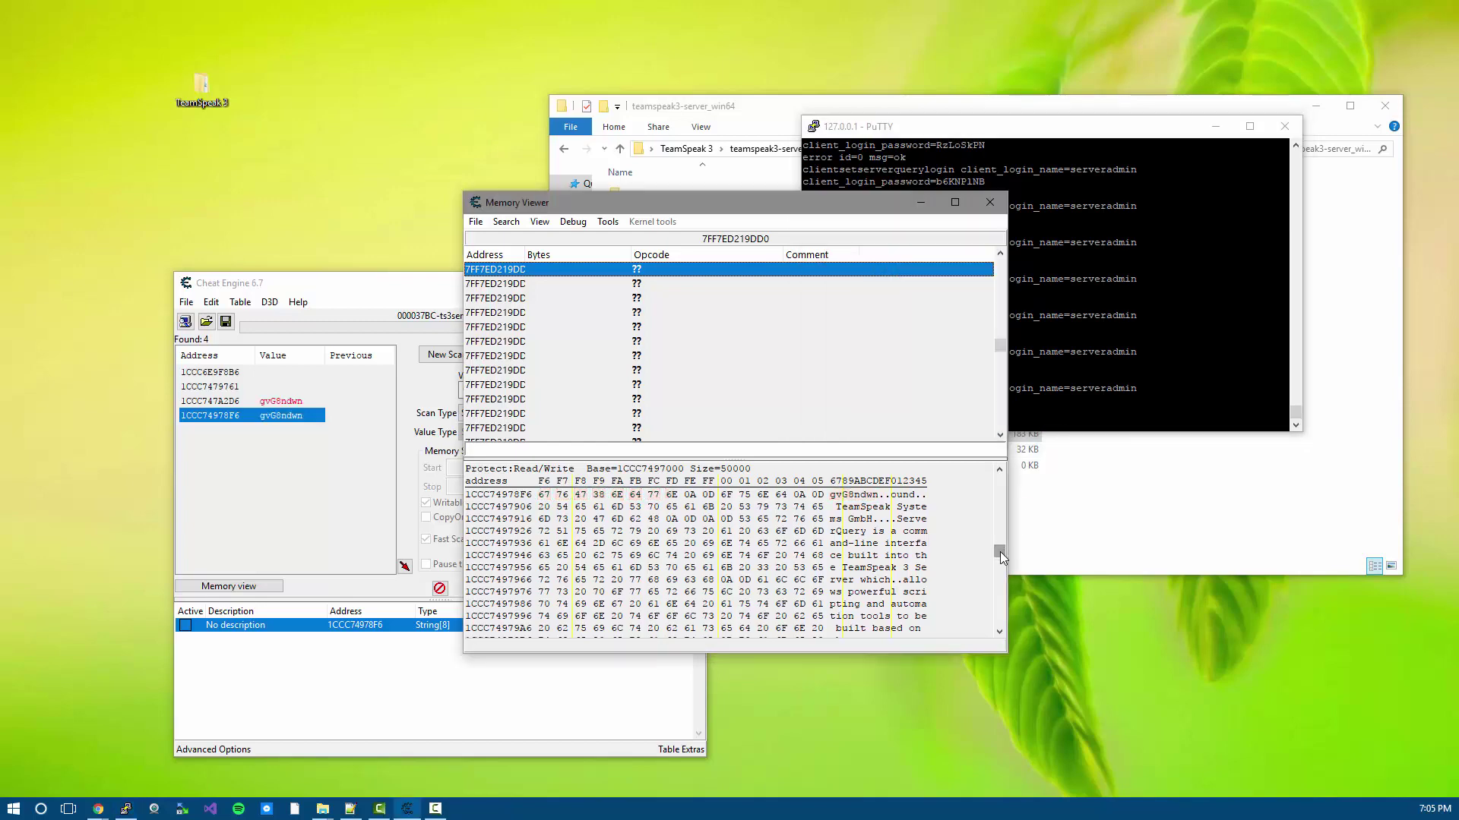
scroll(980, 546, "down", 12)
scroll(977, 547, "up", 4)
left_click(990, 203)
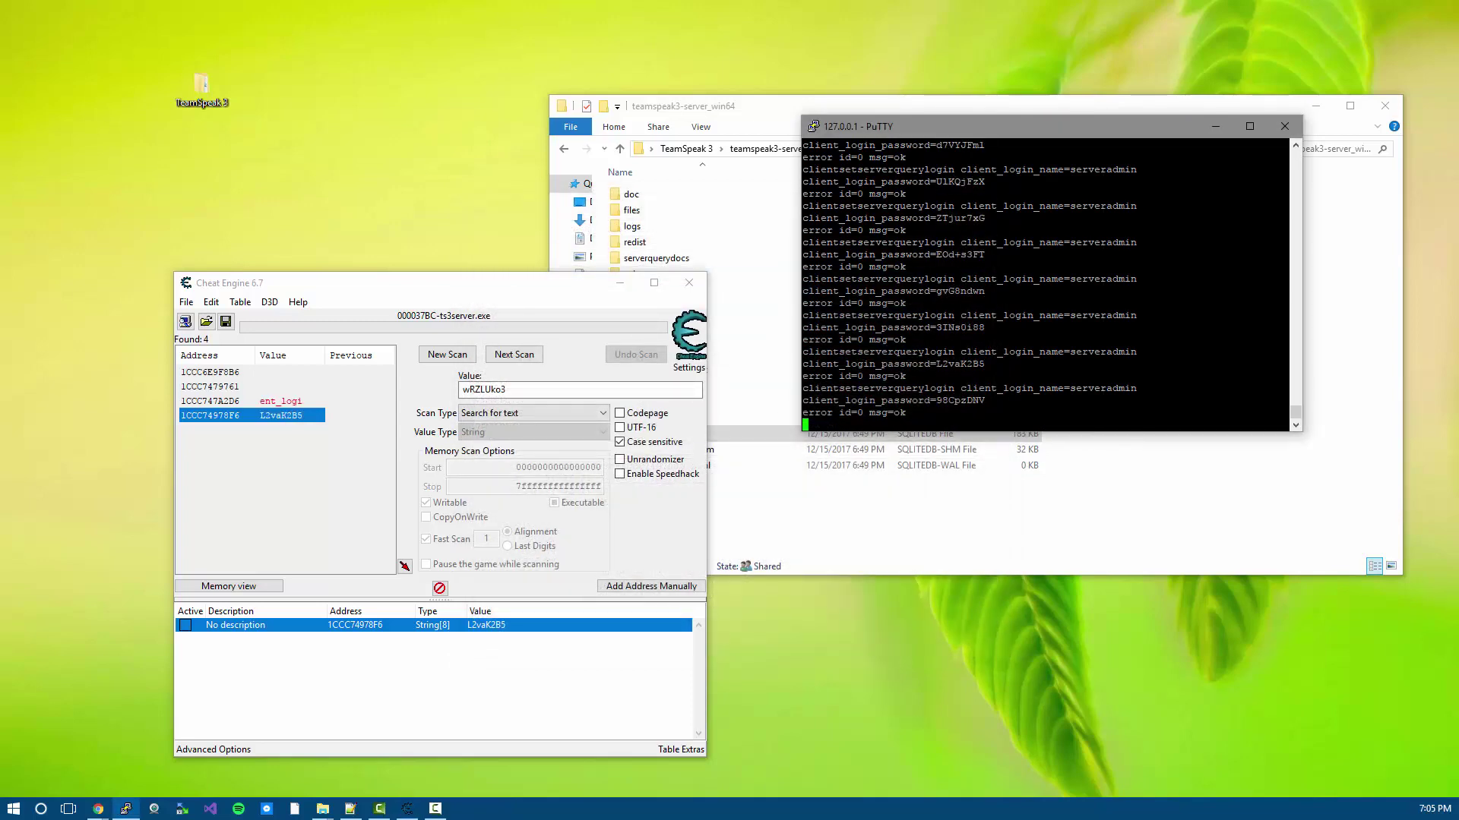
- Disassemble the memory region at 1CCC74978F6 and move Memory Viewer left beside PuTTY
right_click(450, 625)
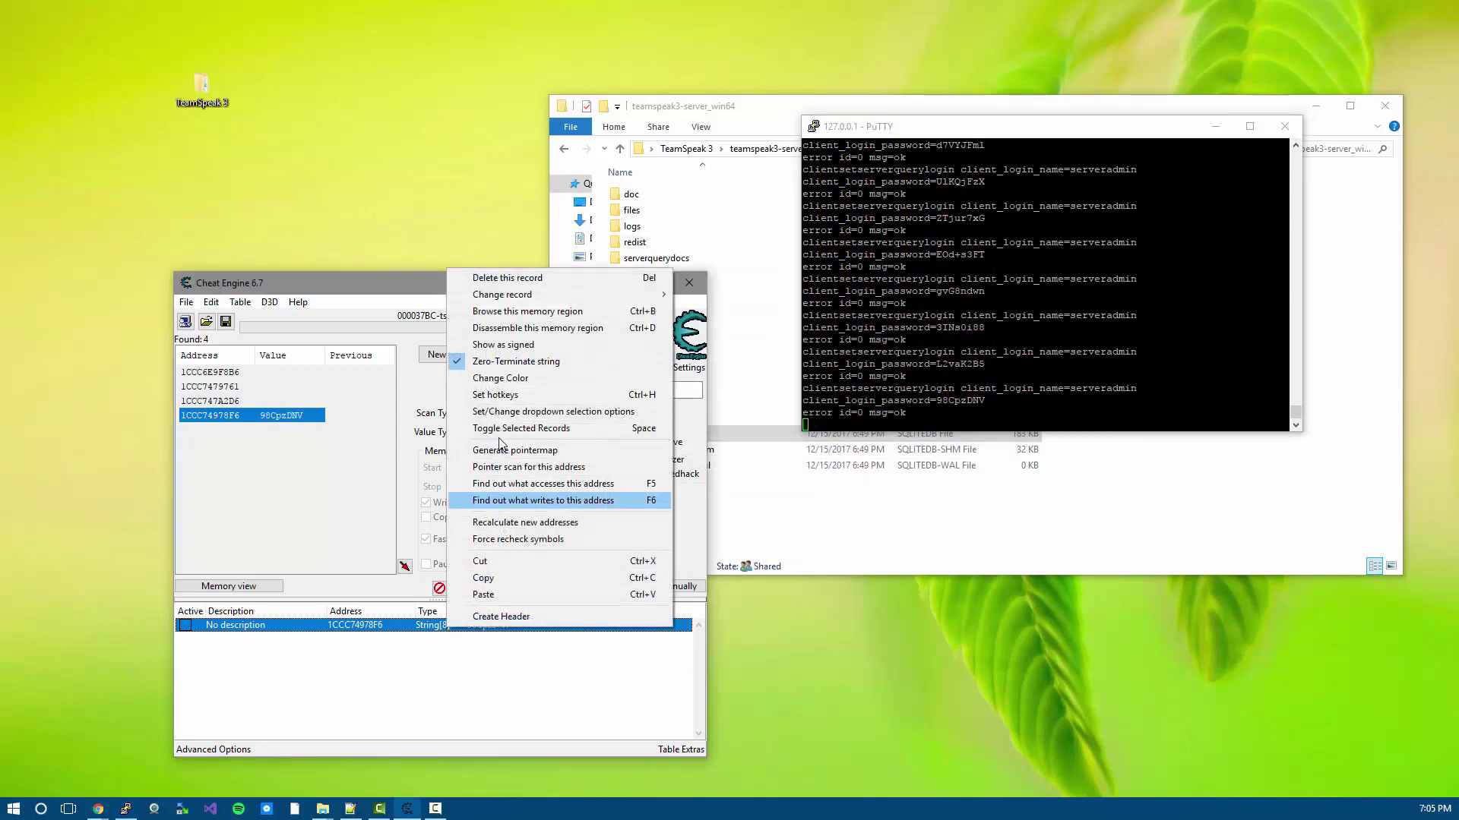
left_click(531, 328)
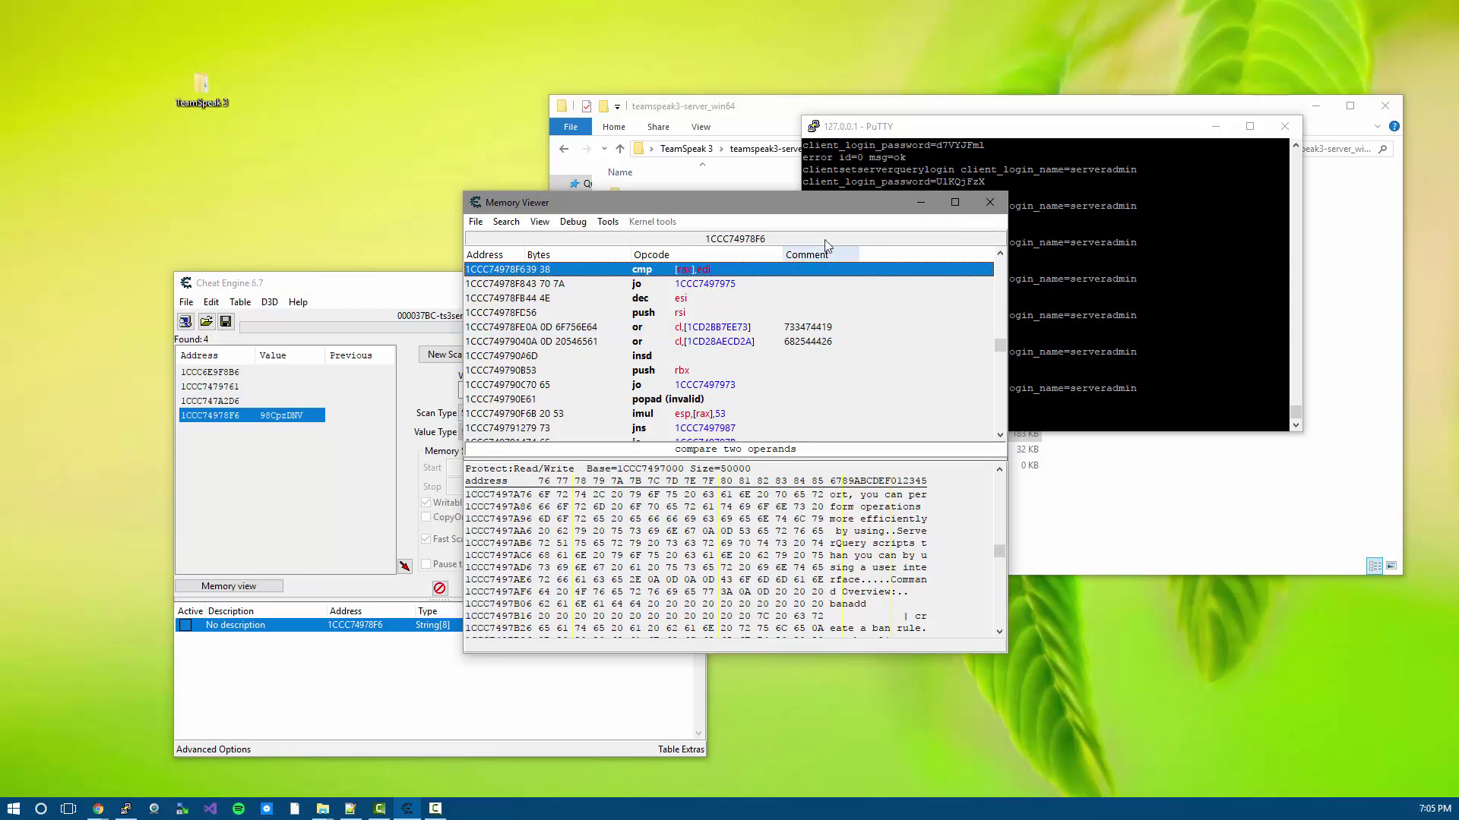
left_click_drag(683, 201, 397, 199)
key("alt+Tab")
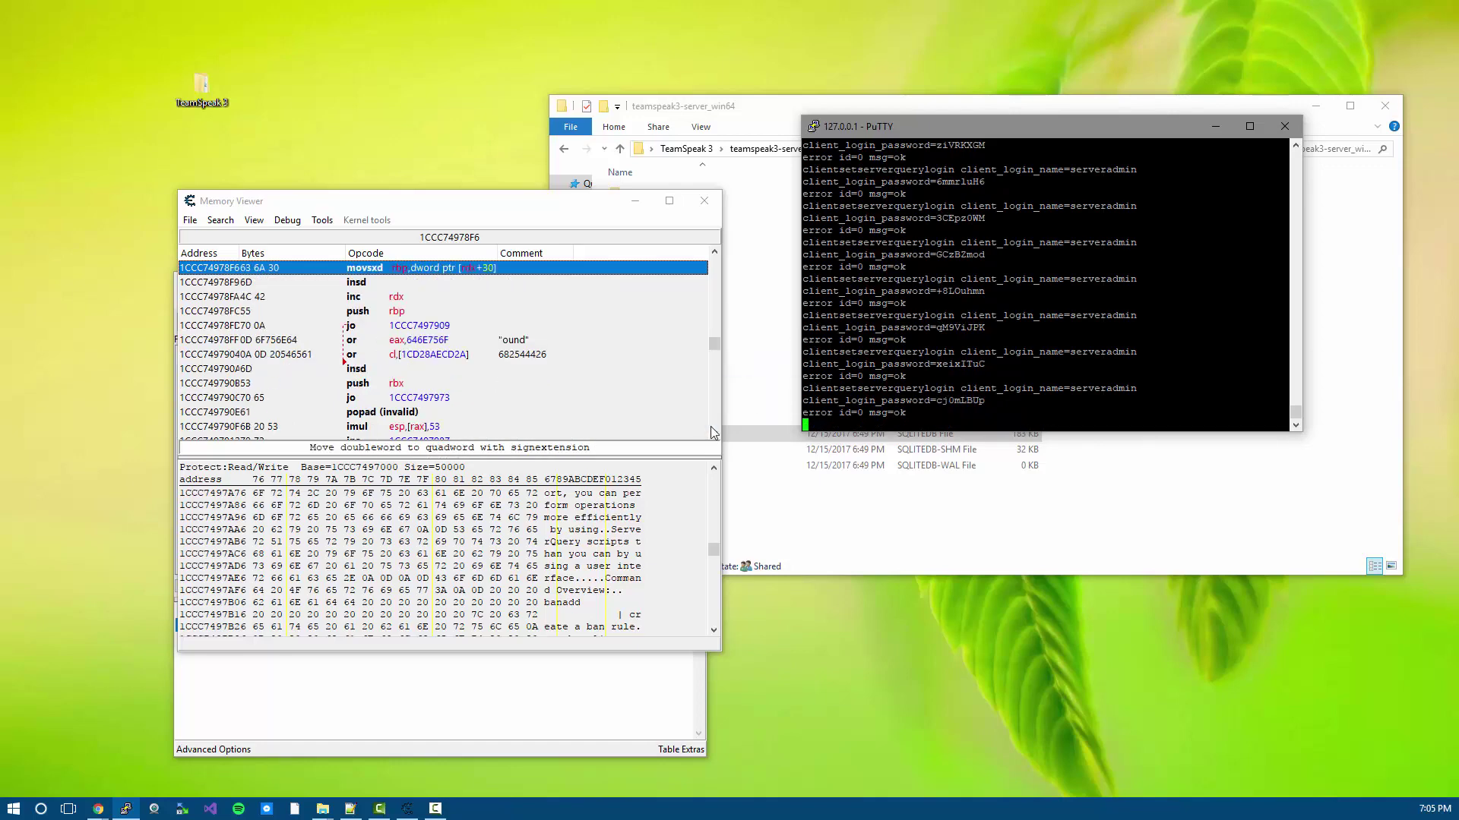
left_click_drag(715, 436, 715, 436)
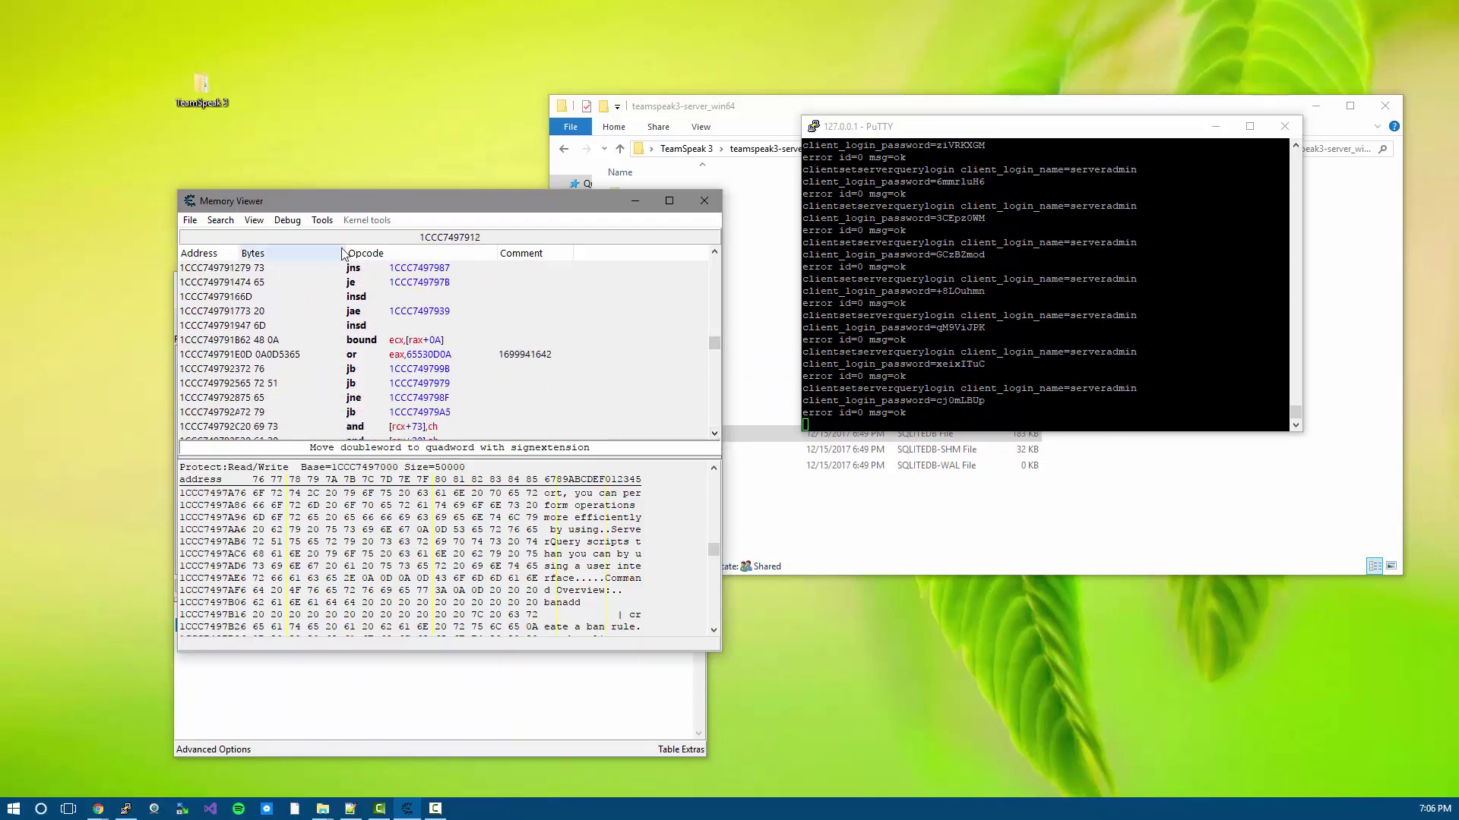
left_click(354, 270)
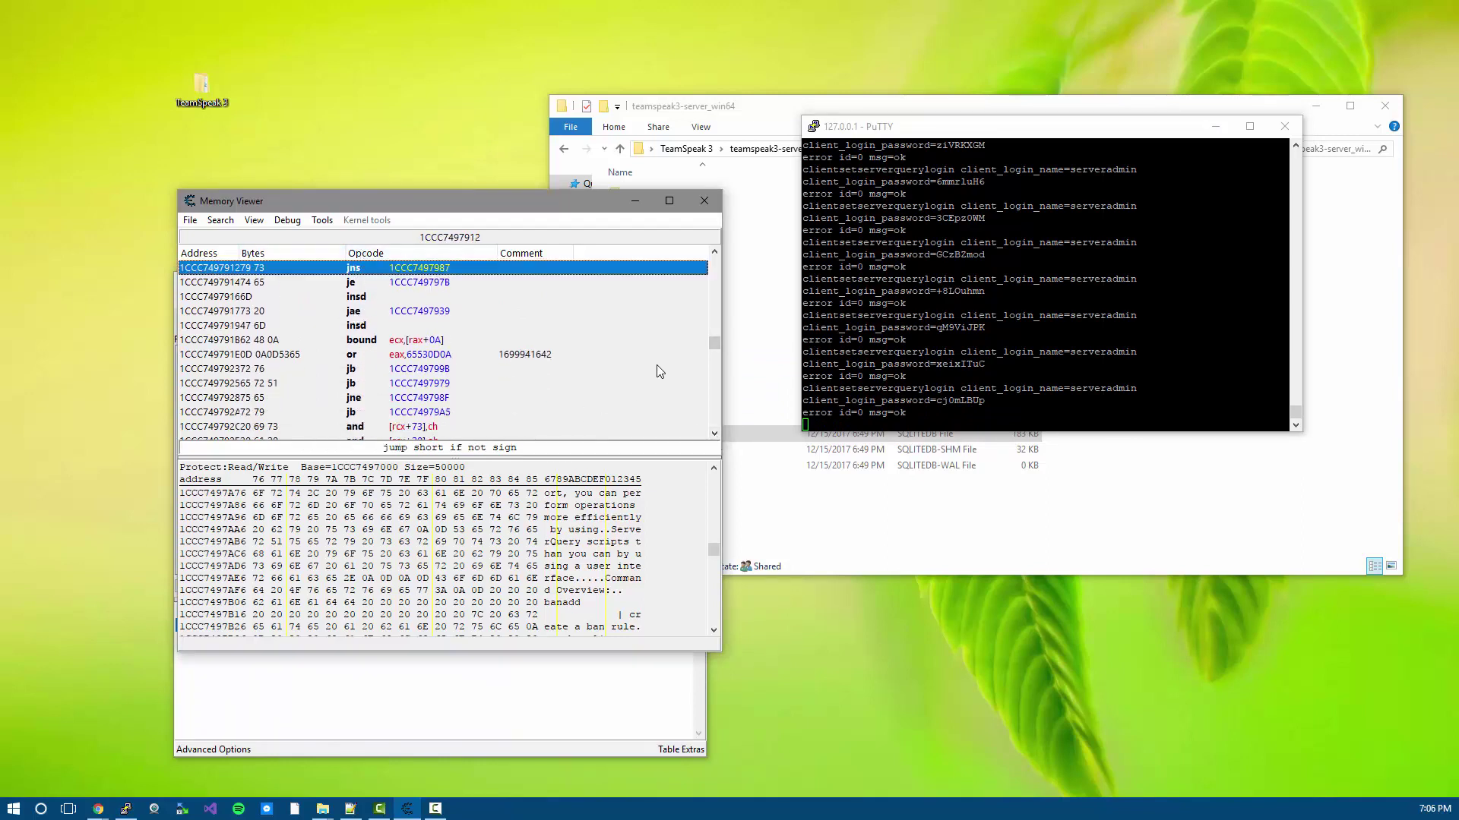
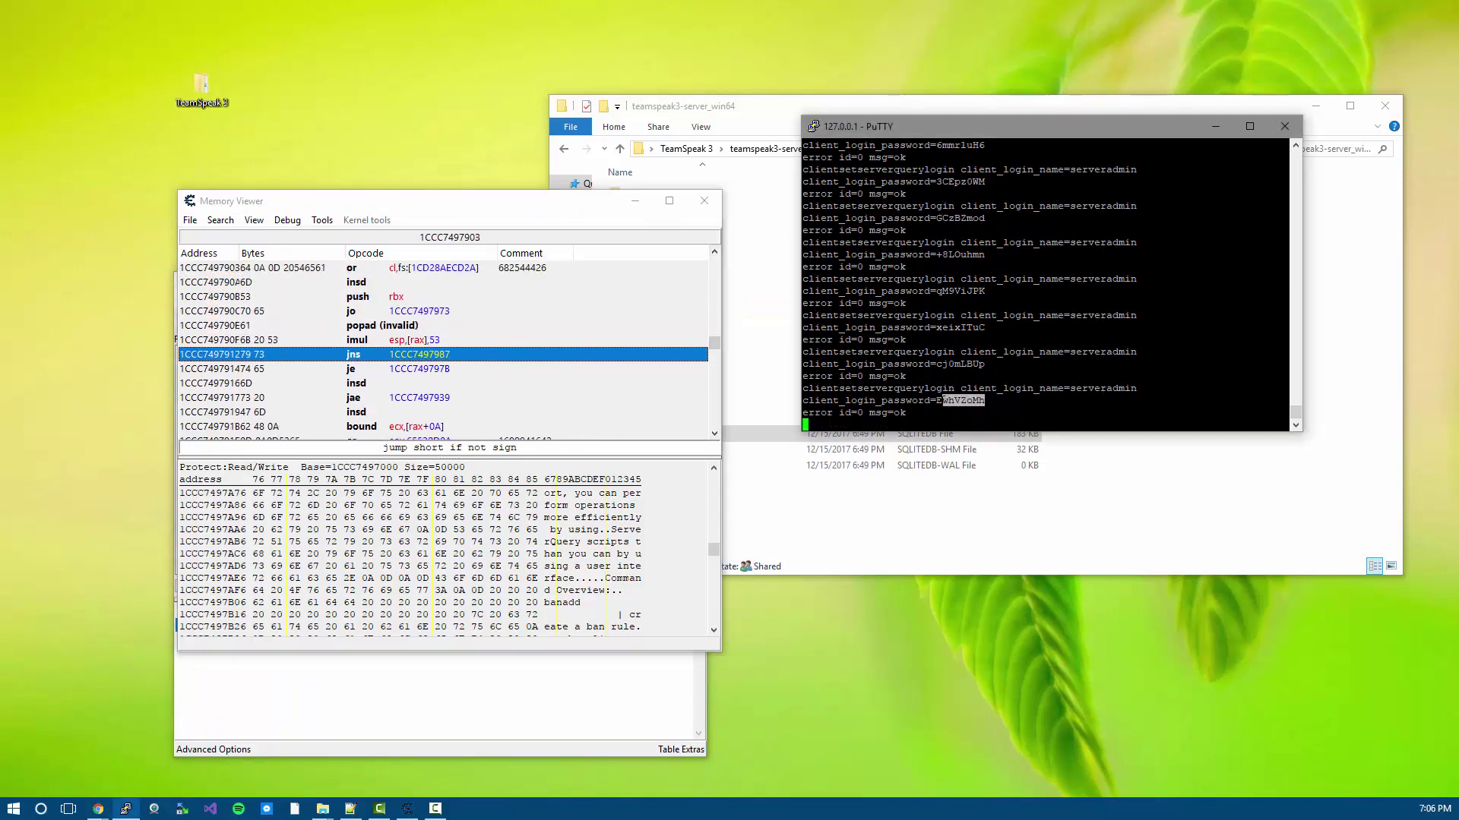
- Scroll the disassembly up a few lines to show the instructions above the jns line
left_click(714, 251)
left_click(714, 251)
right_click(715, 253)
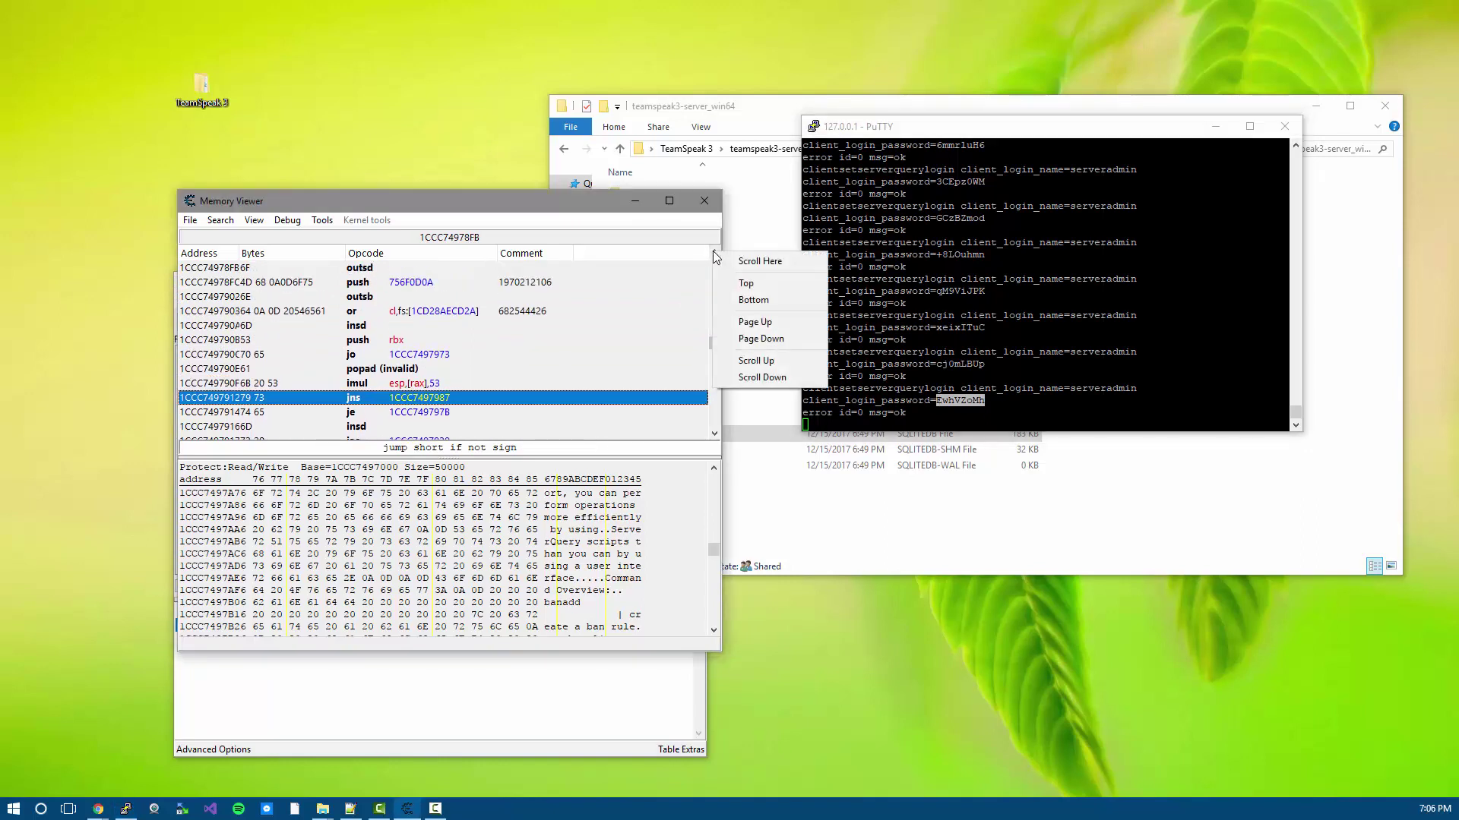
left_click(712, 257)
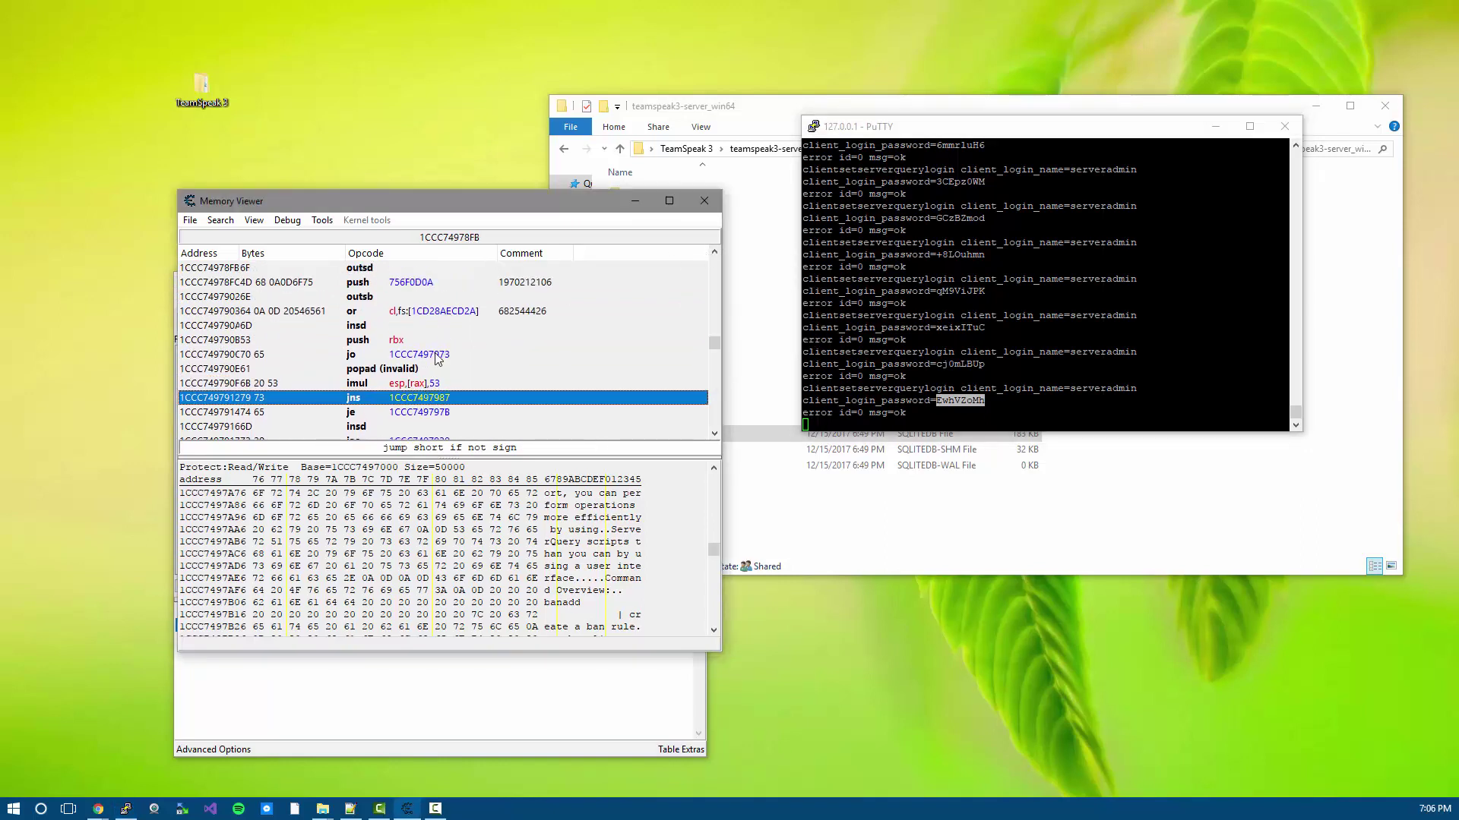
- Move the Memory Viewer aside to expose the four found addresses, then select the jo instruction
left_click_drag(535, 204, 771, 192)
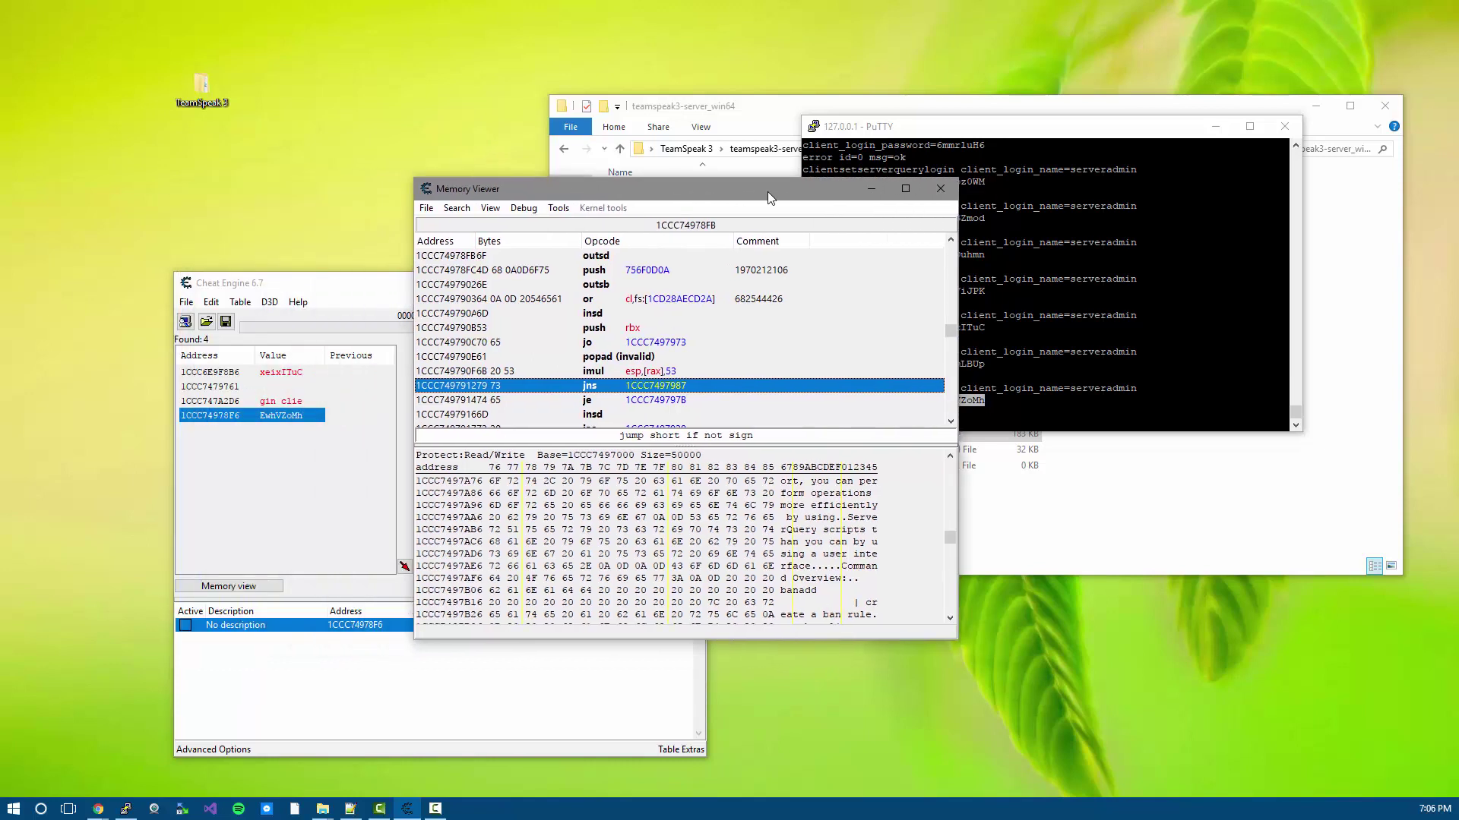
left_click(644, 340)
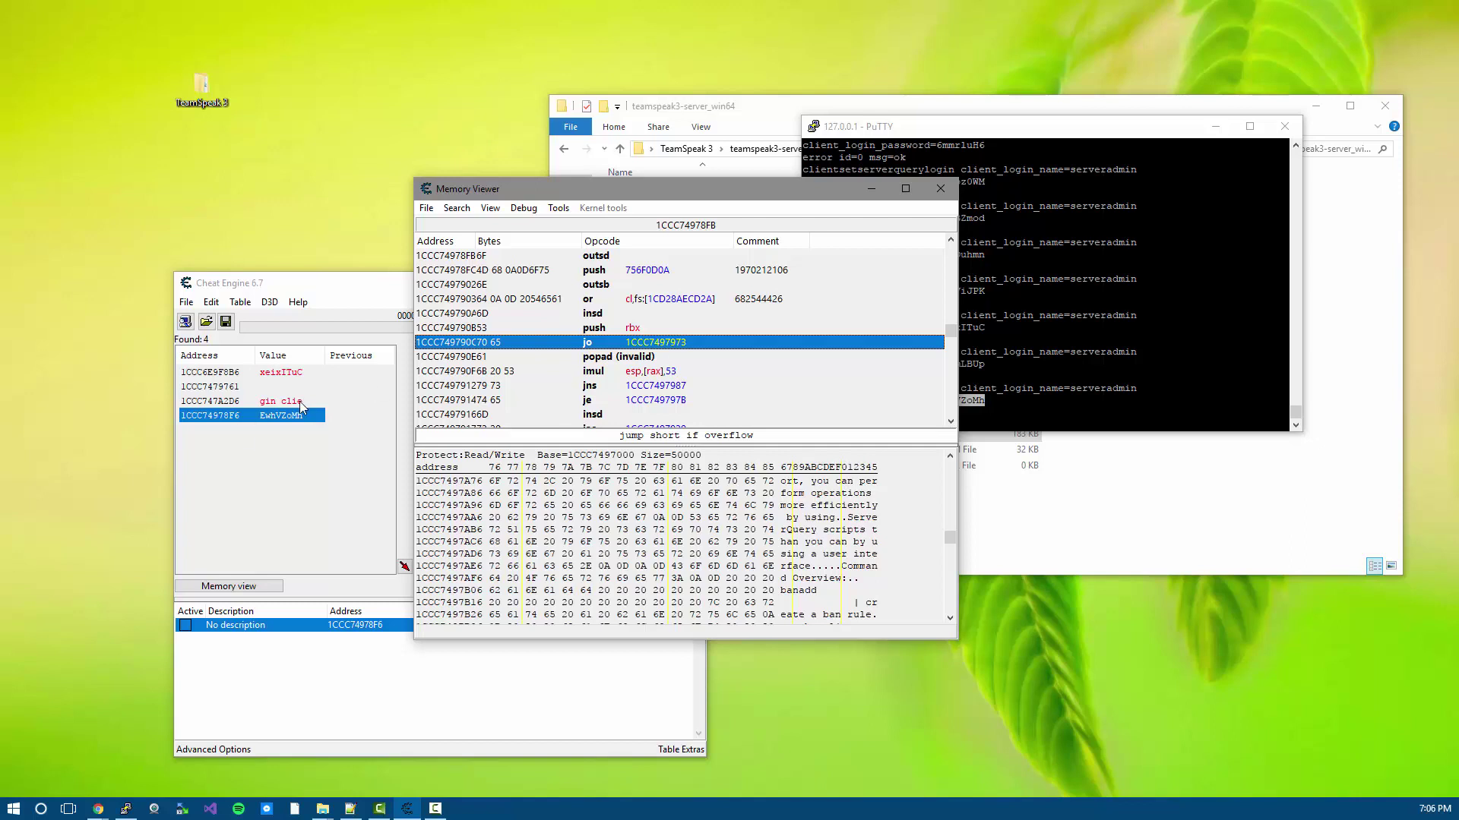
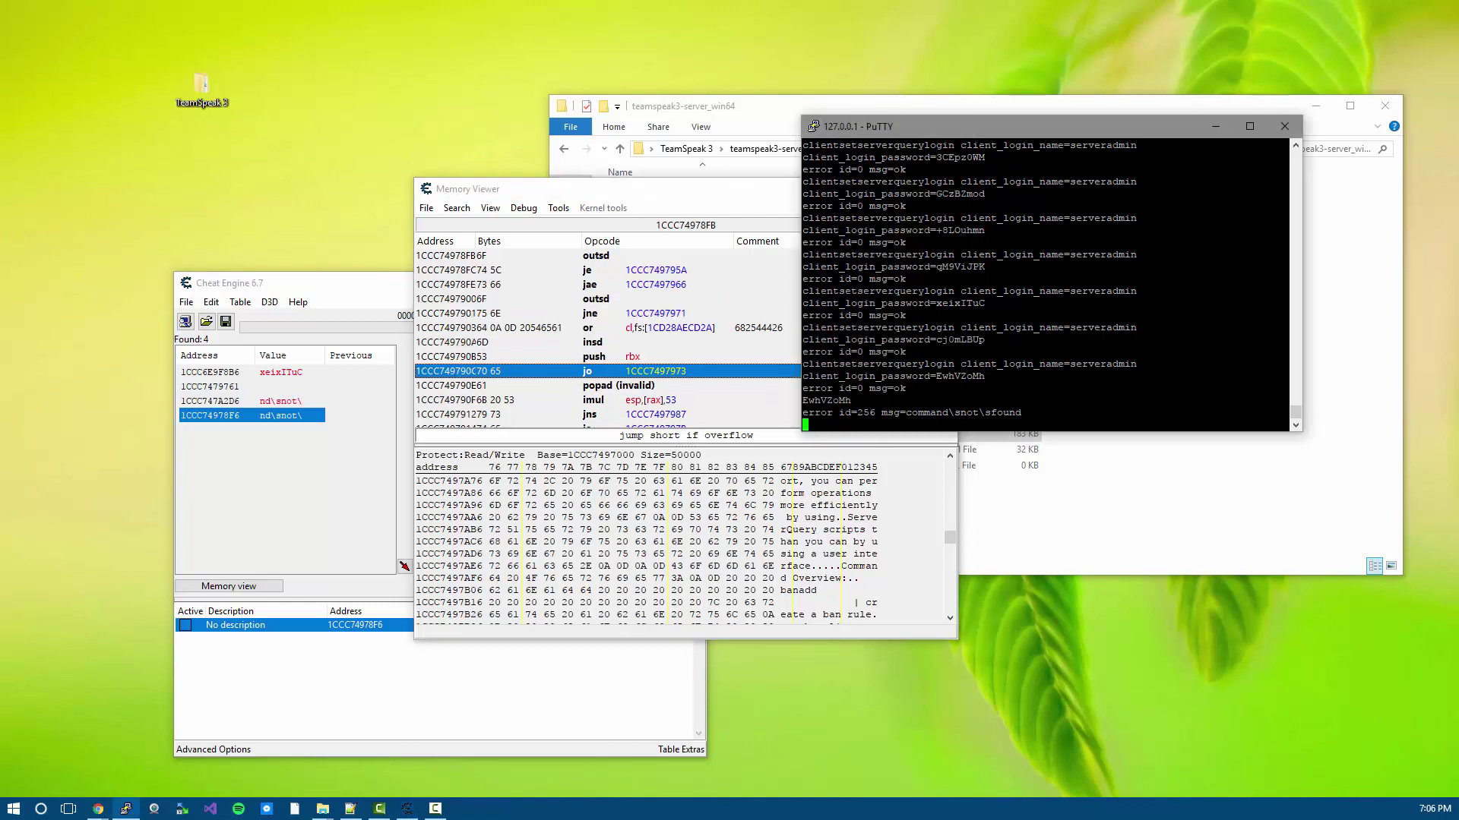
- Copy the serveradmin clientsetserverquerylogin command and run it twice in PuTTY for fresh passwords
left_click_drag(1137, 364, 814, 364)
right_click(821, 363)
key("Return")
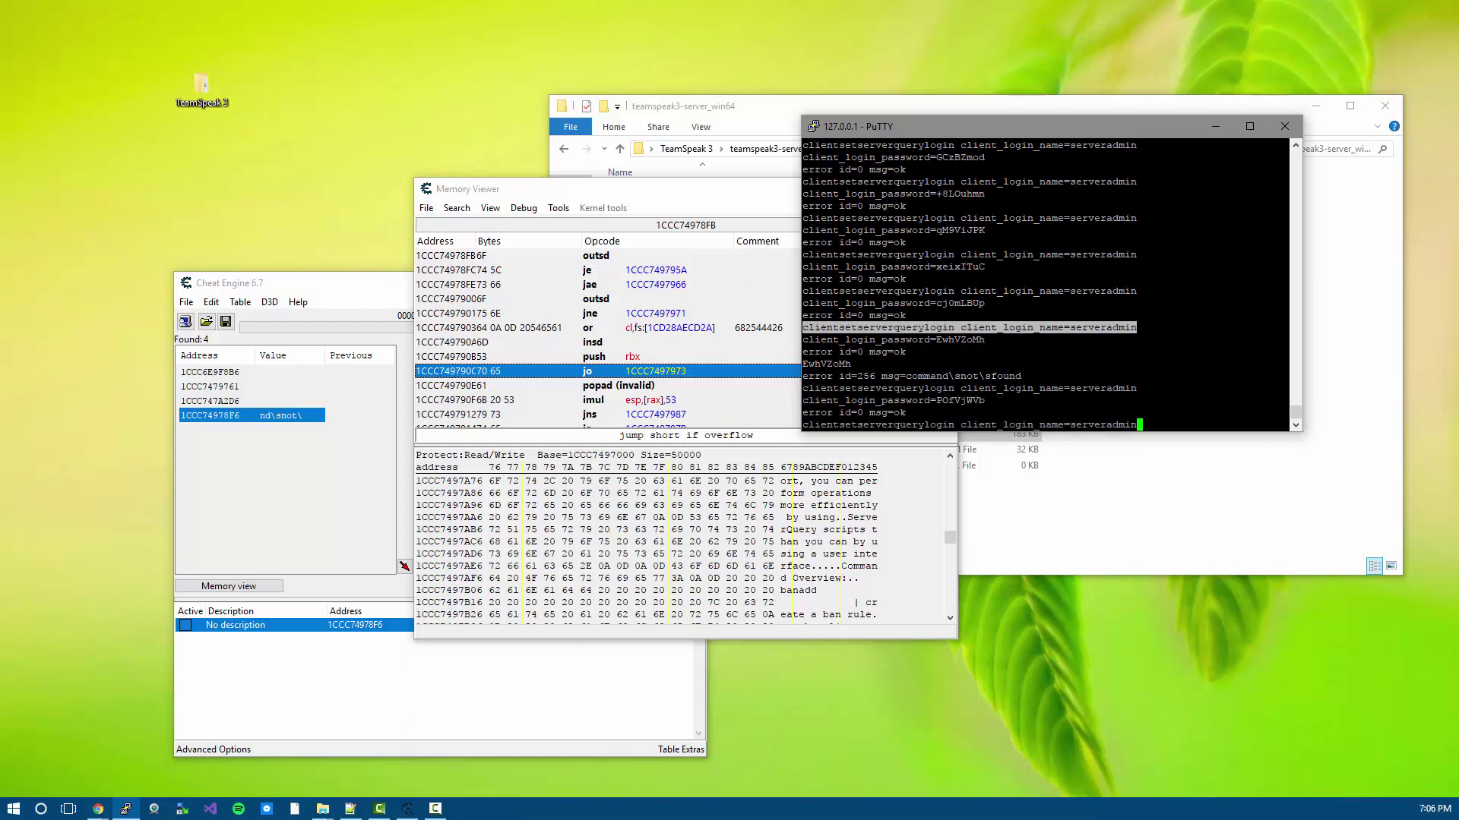
right_click(821, 364)
key("Return")
- Close Cheat Engine's Memory Viewer and run the serveradmin login command once more
left_click(678, 333)
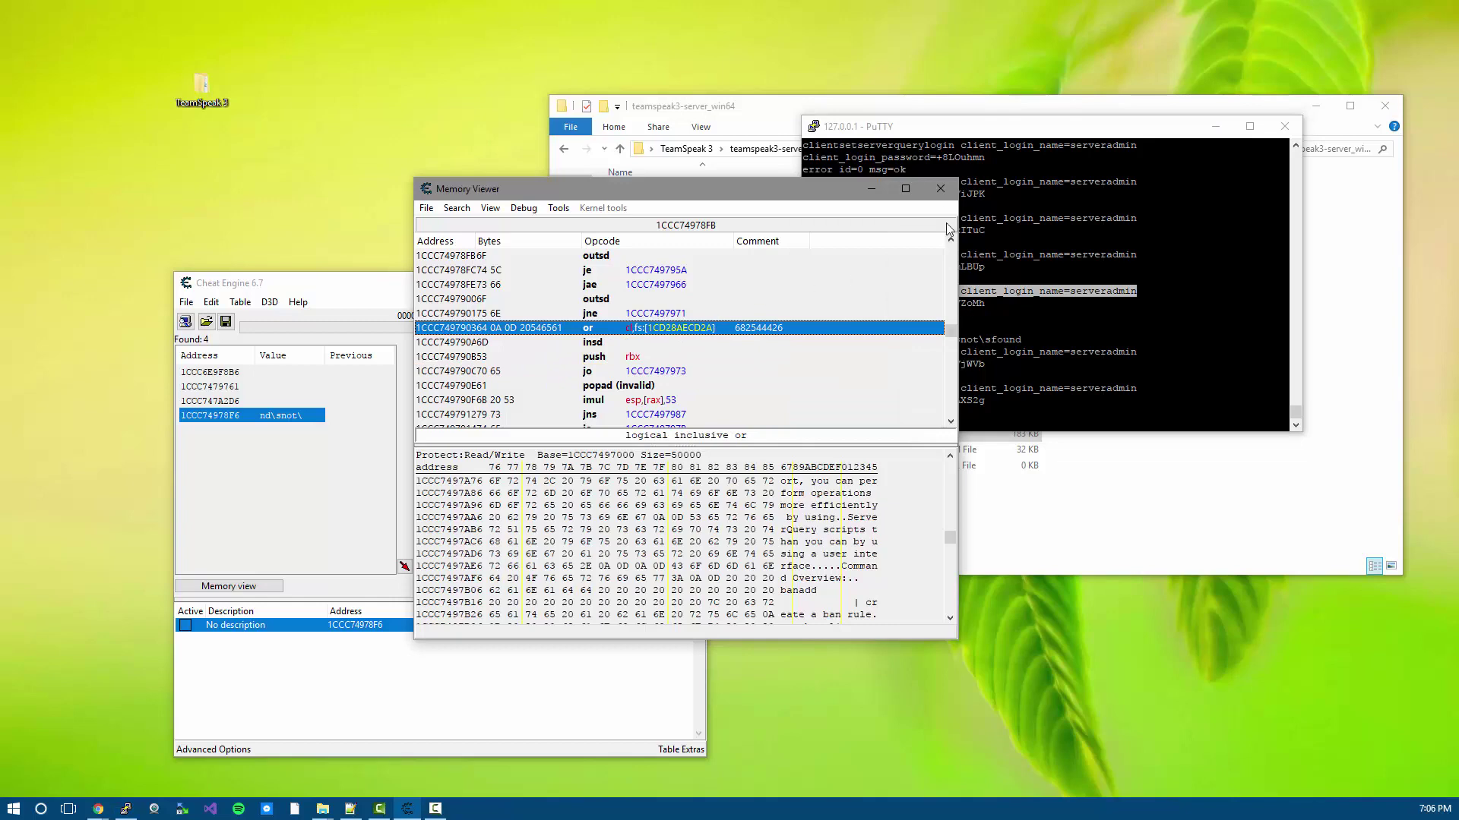
left_click(940, 188)
right_click(1048, 342)
key("Return")
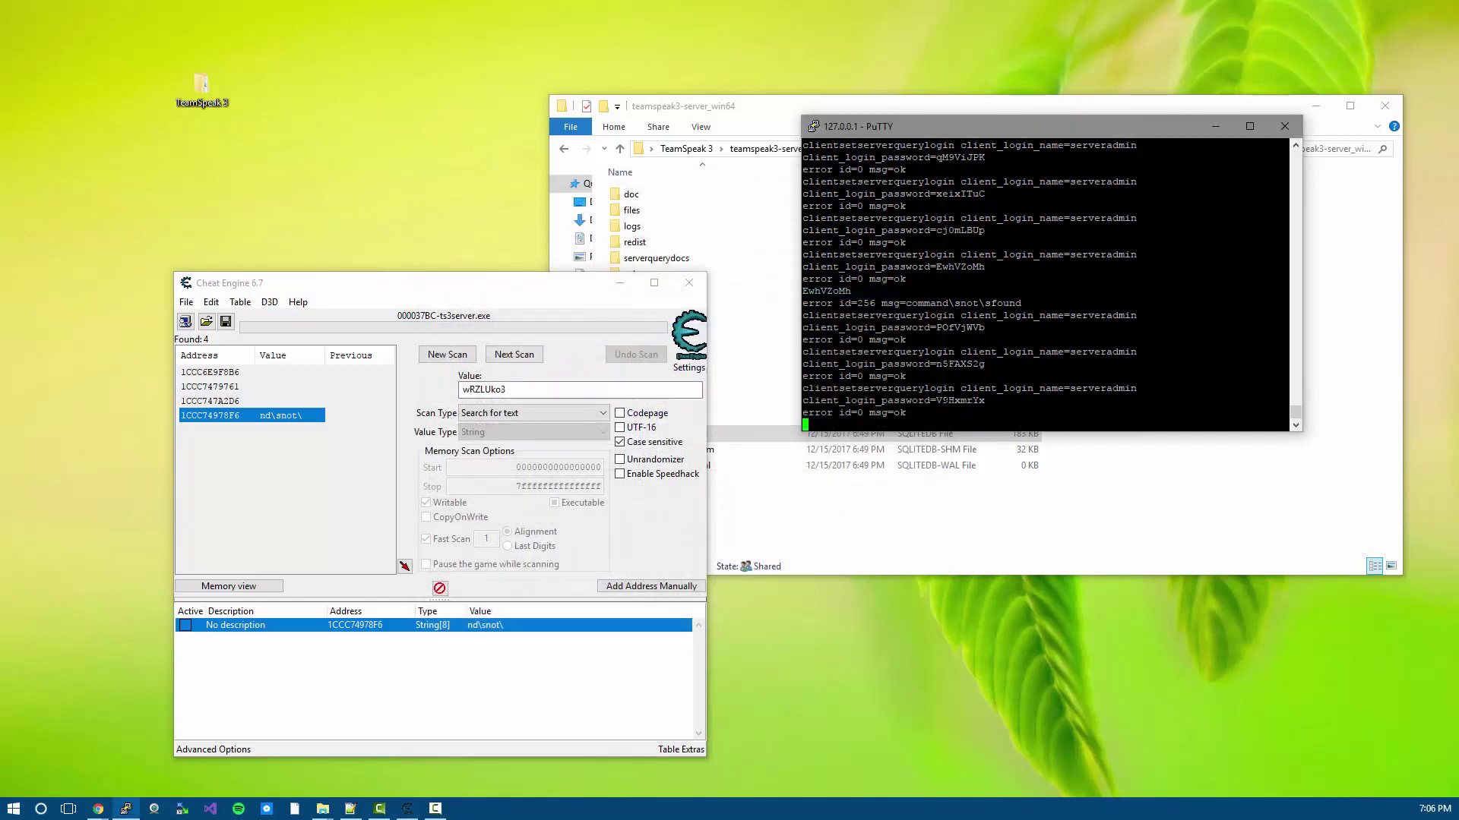
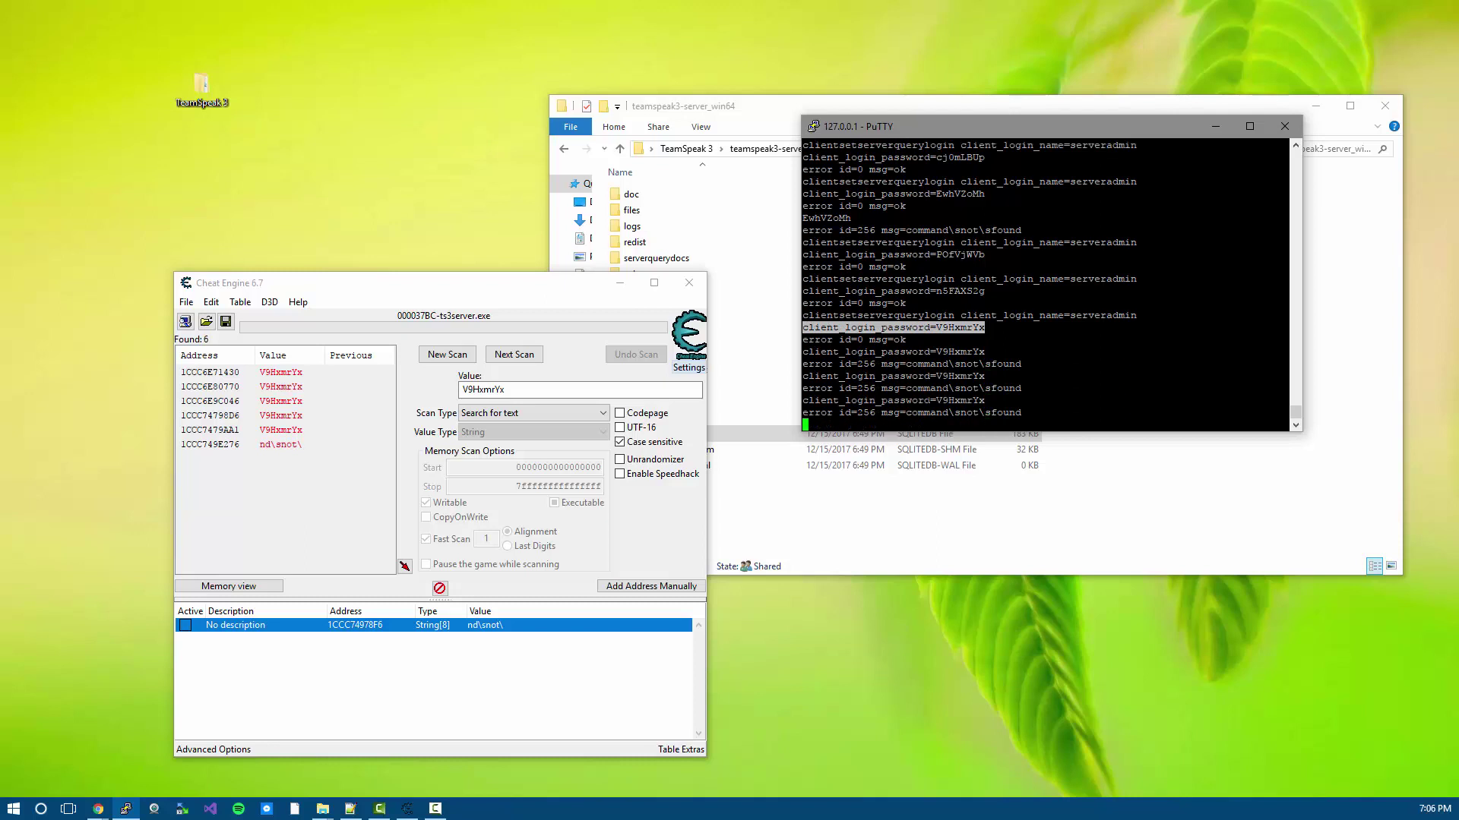
- Resend the copied password line to the server, then select the serveradmin login command line for reuse
key("shift+Insert")
key("Return")
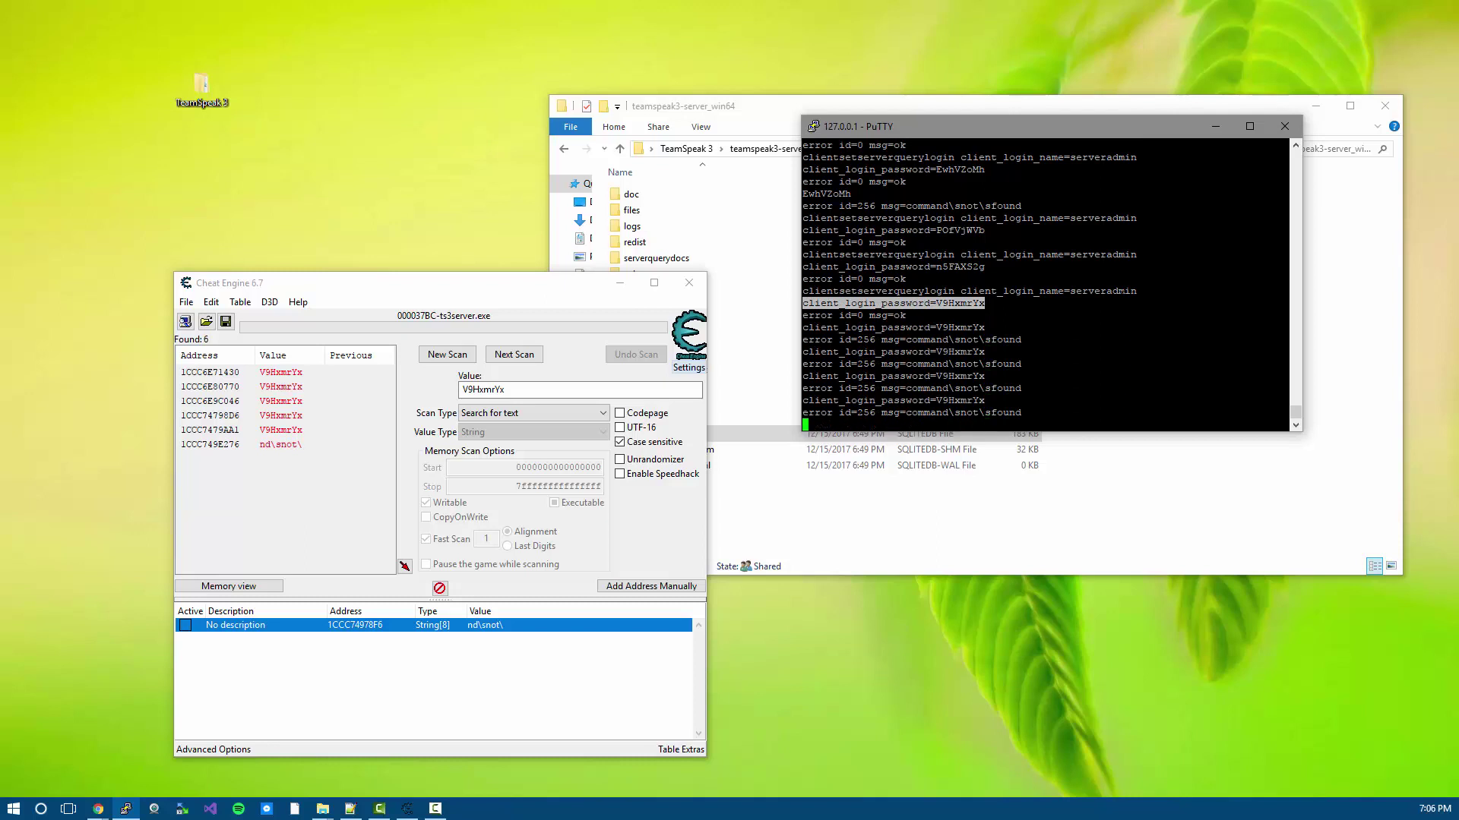
left_click_drag(1137, 292, 817, 292)
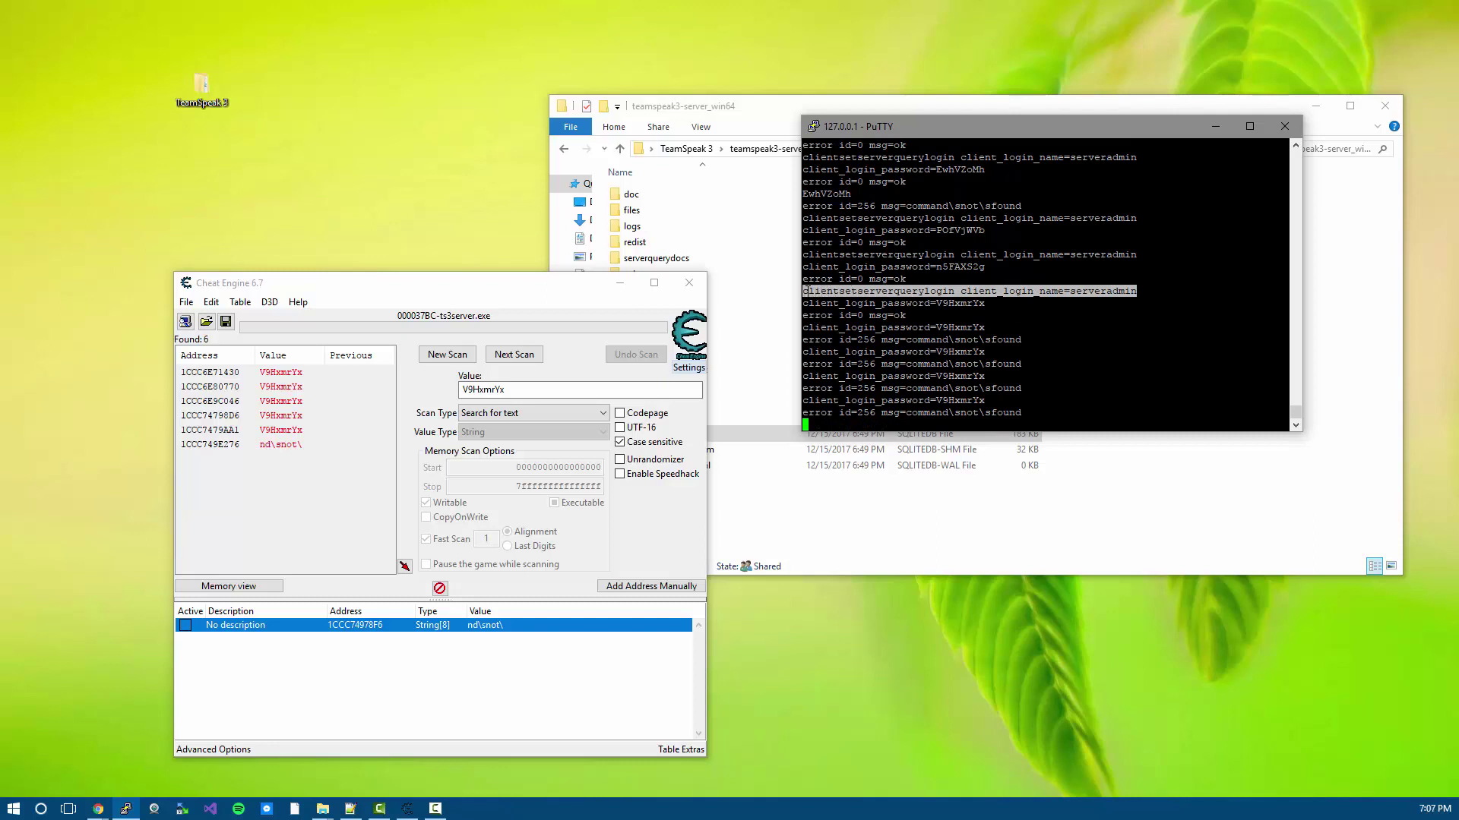
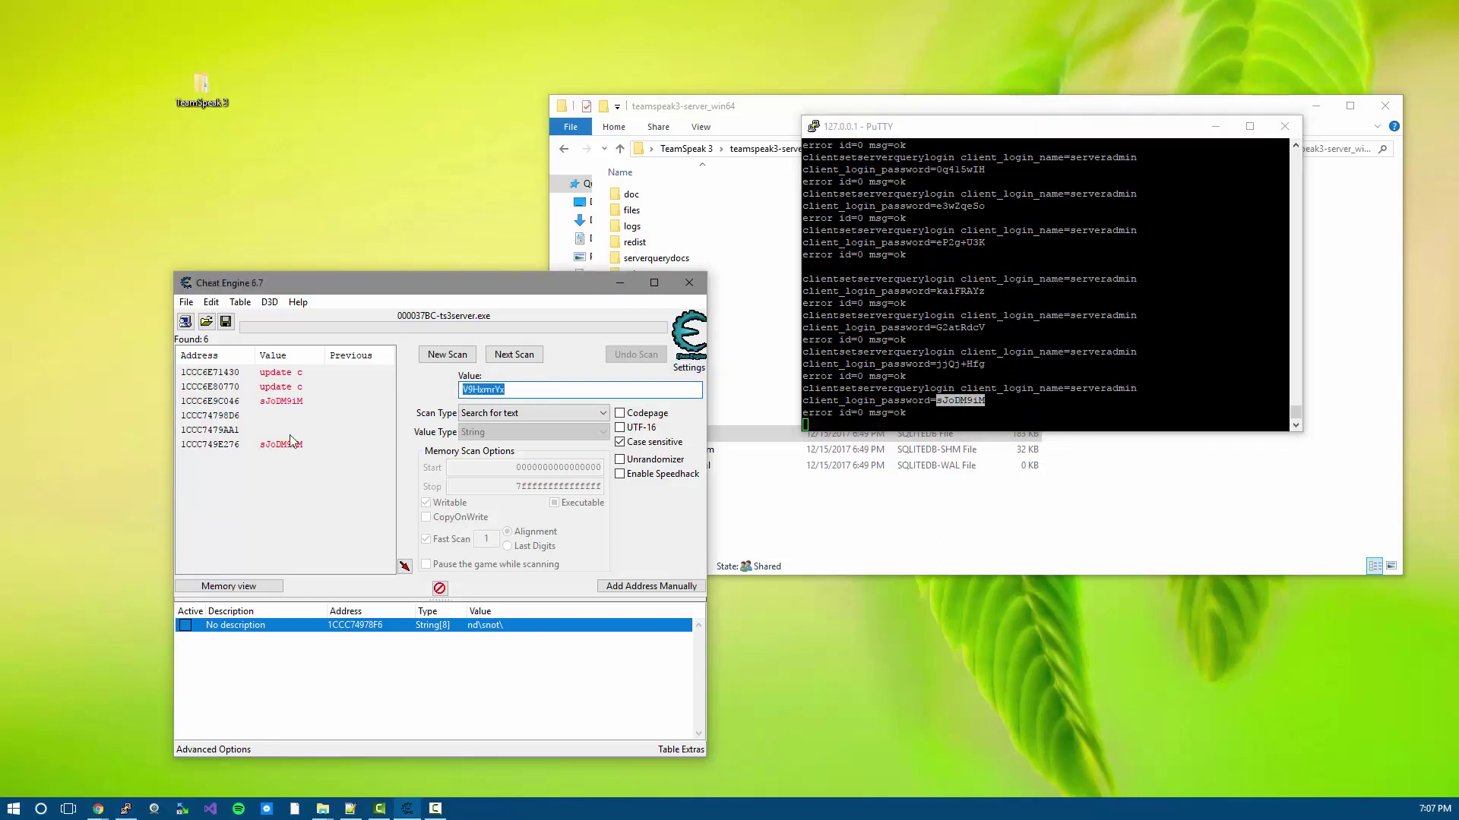
- Rescan for the pasted new serverquery password, cutting the results from 6 addresses to 2
left_click(514, 355)
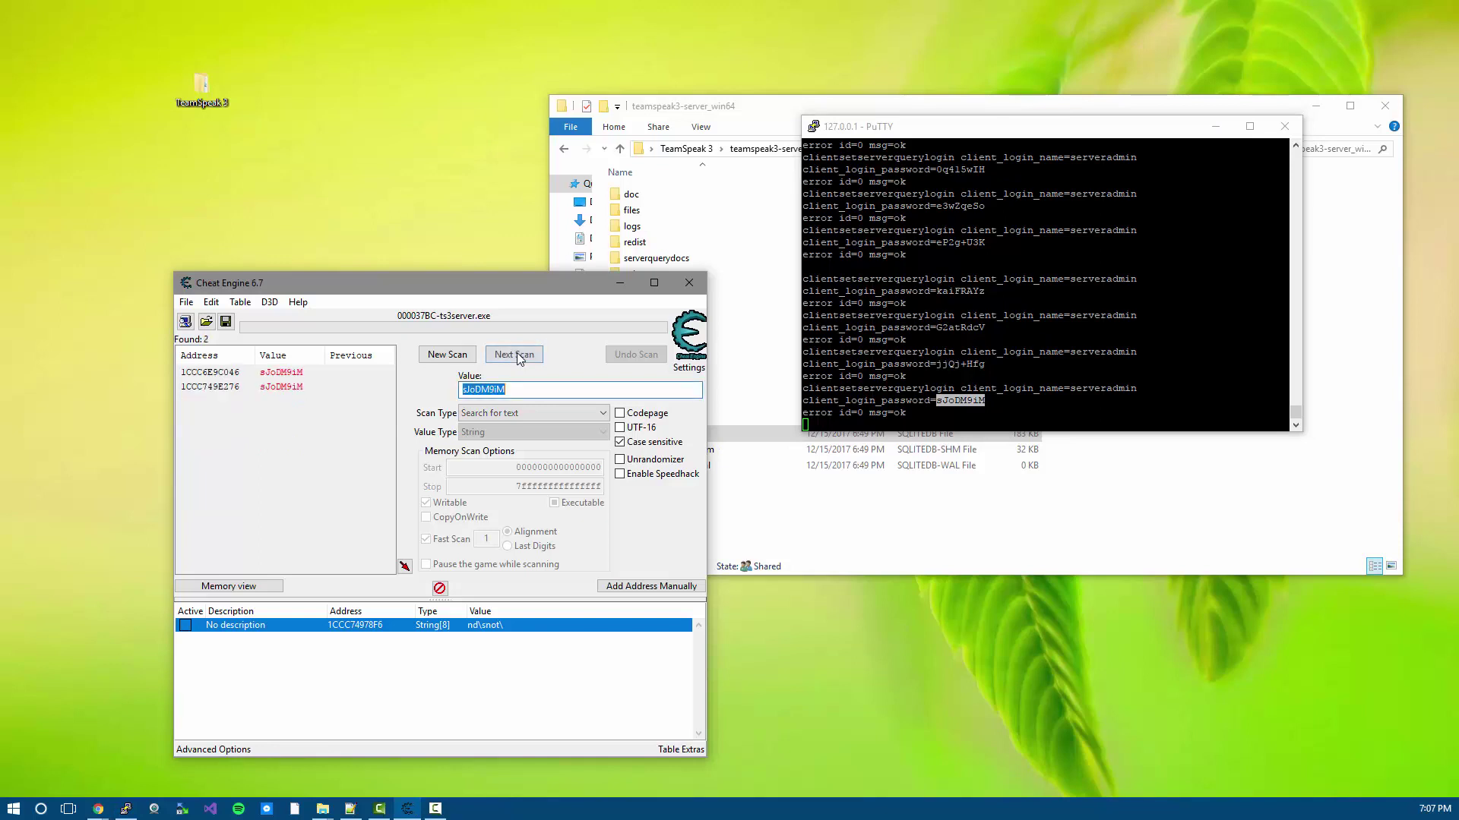
key("alt+Tab")
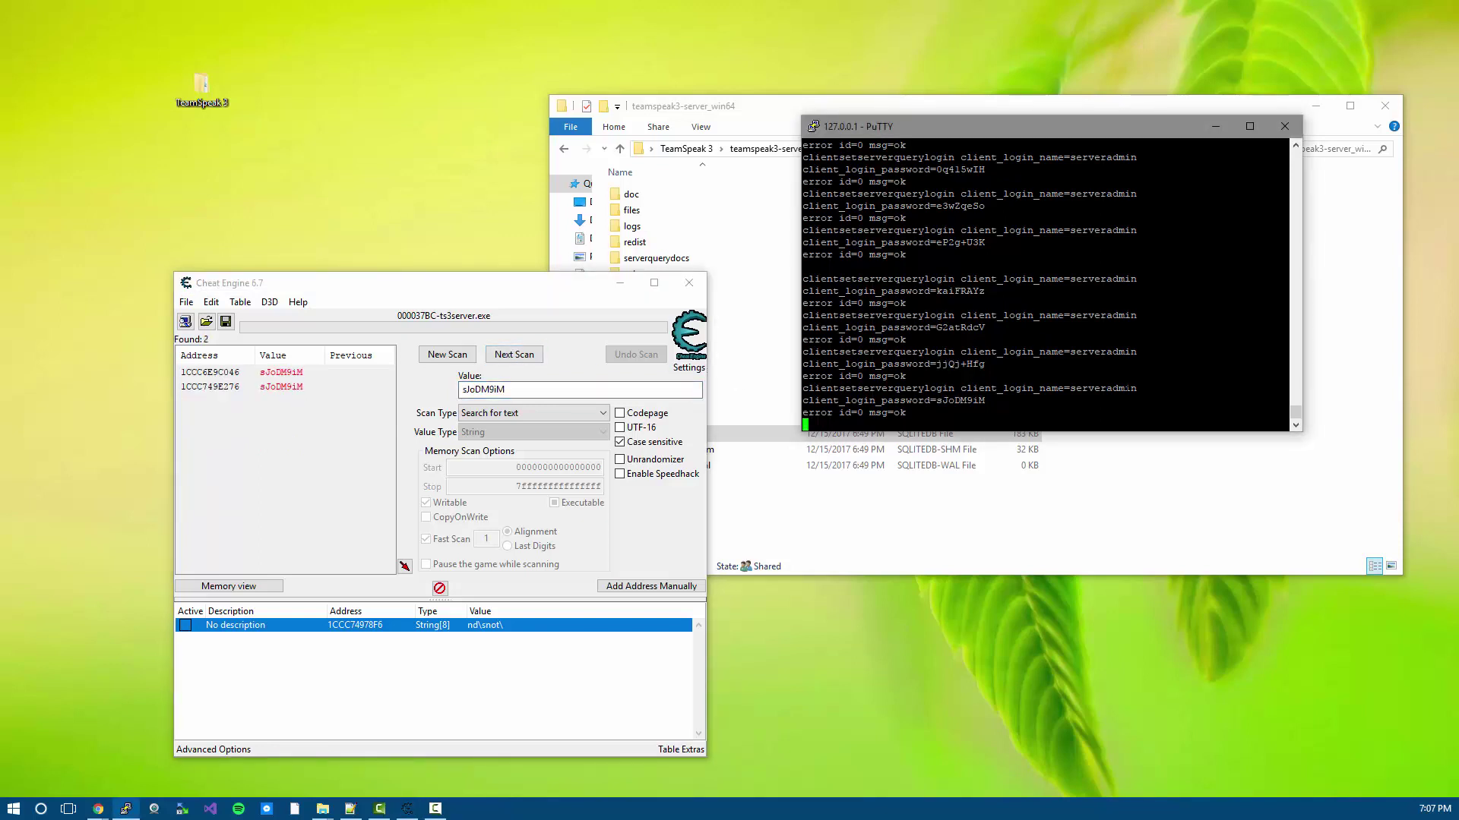
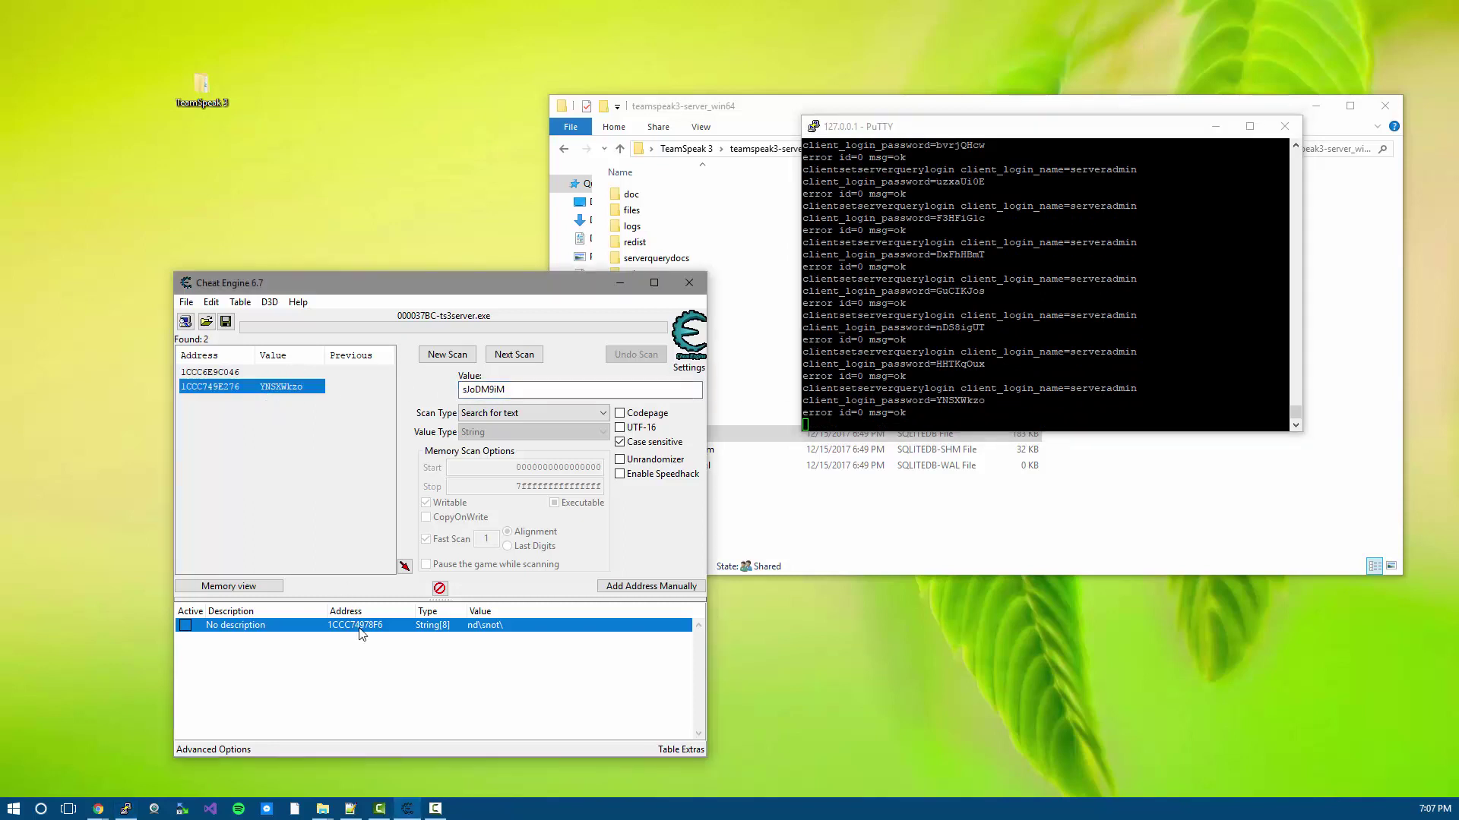
- Decline removing the found address, then disassemble the memory around the second found address
key("Delete")
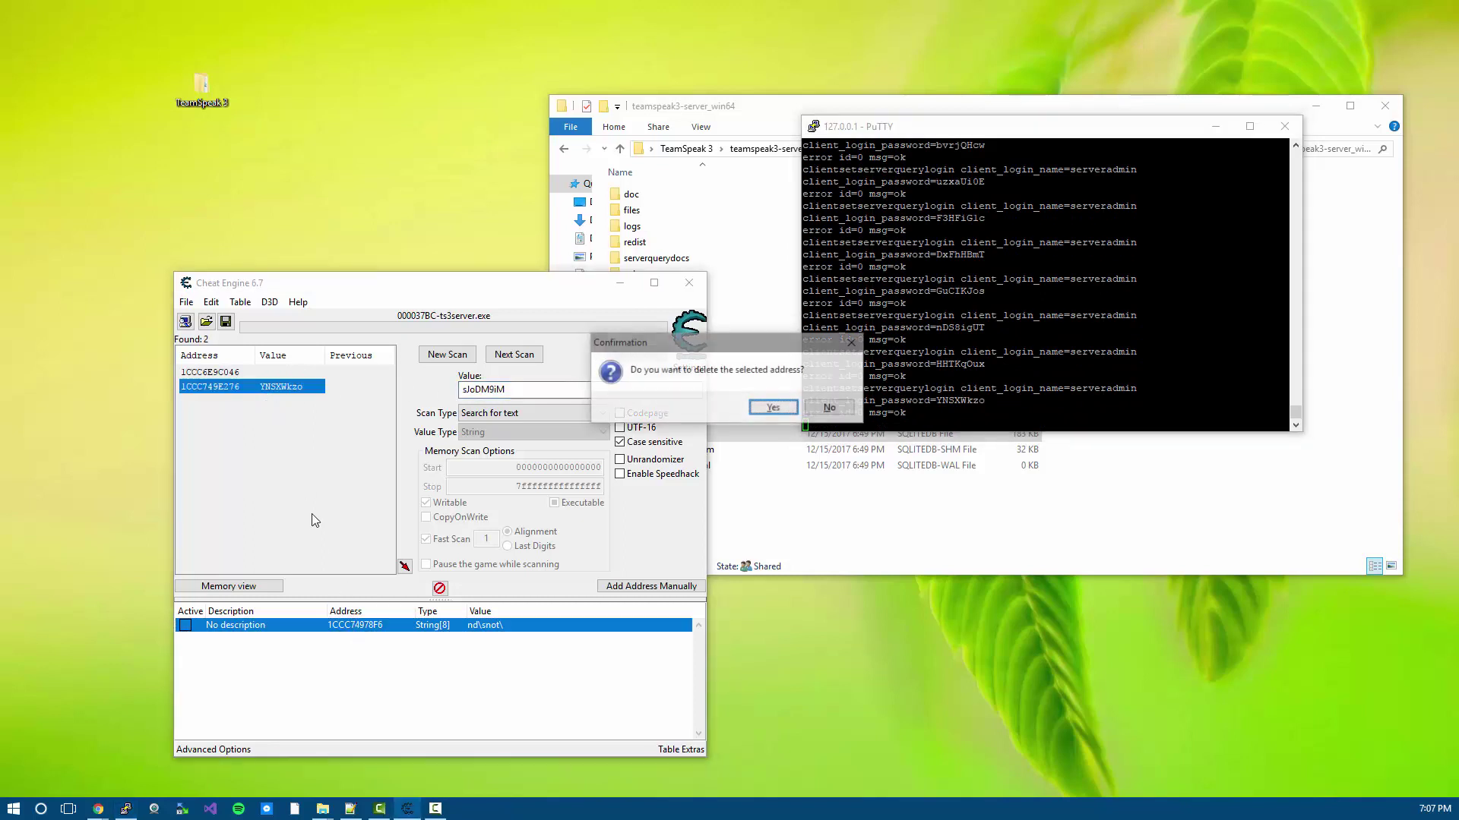
left_click(773, 409)
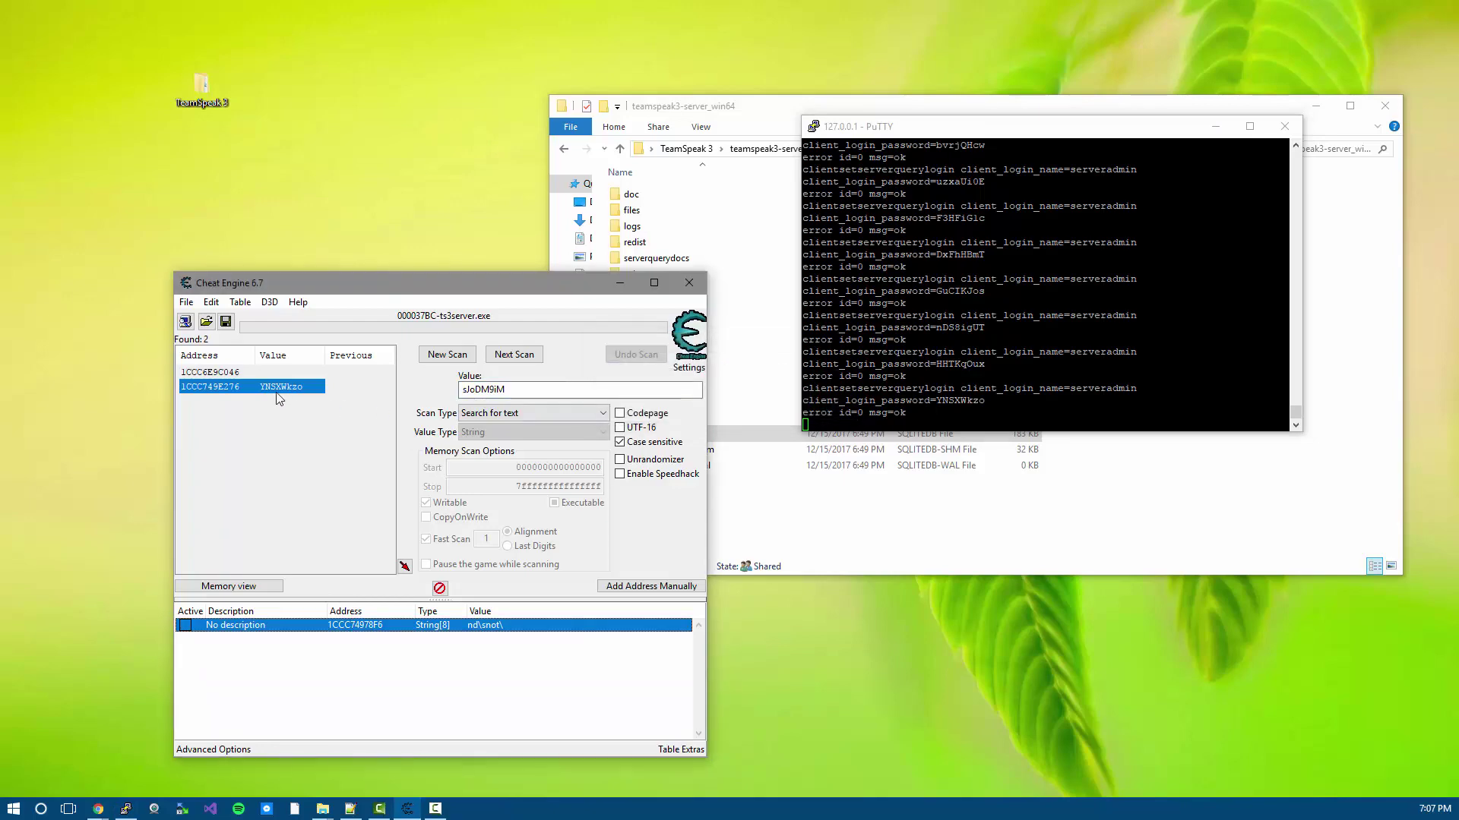
right_click(279, 389)
left_click(371, 447)
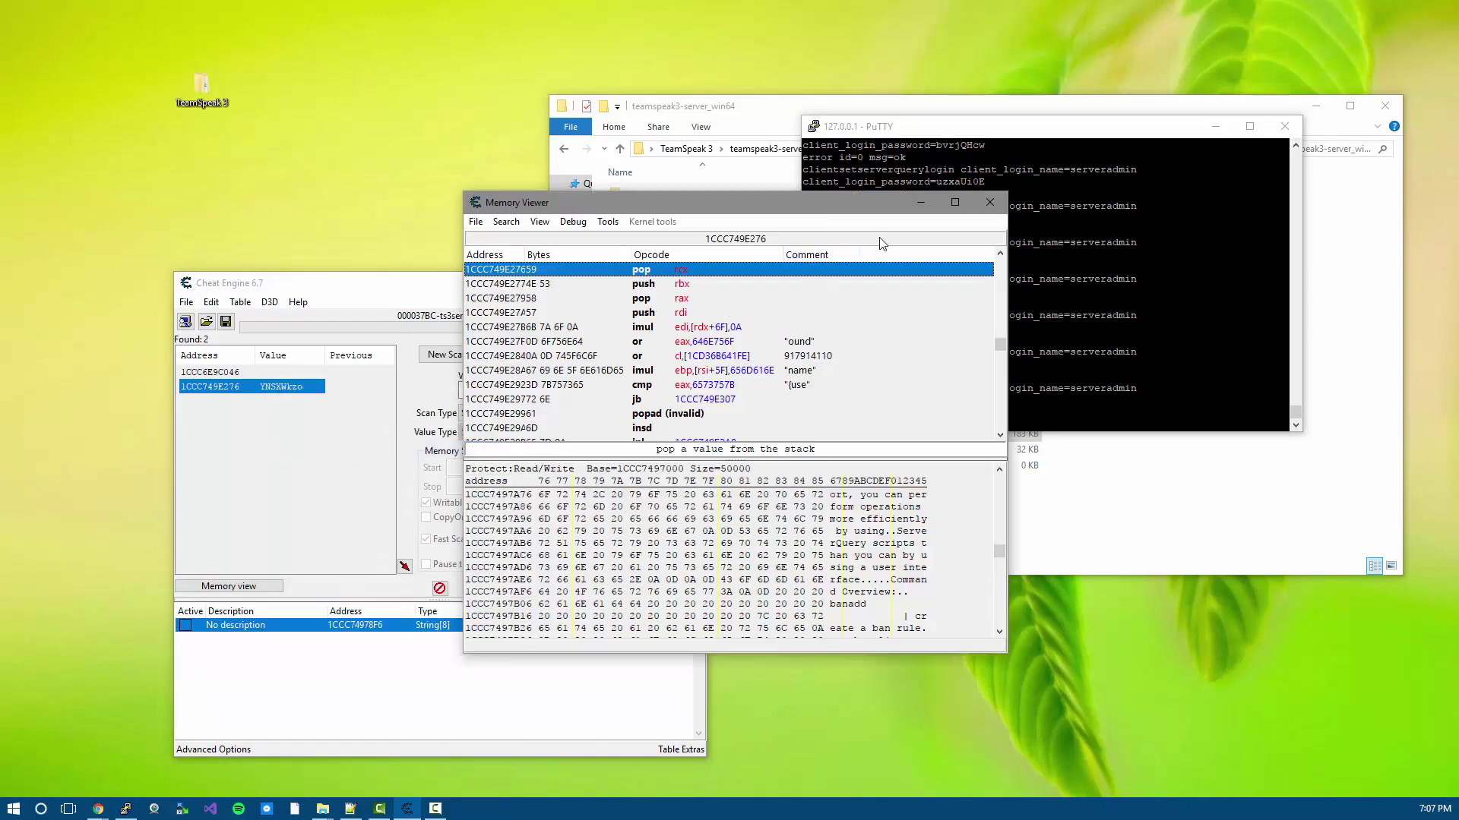
- Enlarge the Memory Viewer and its disassembly pane, then scroll five instructions further down
left_click_drag(874, 192, 856, 12)
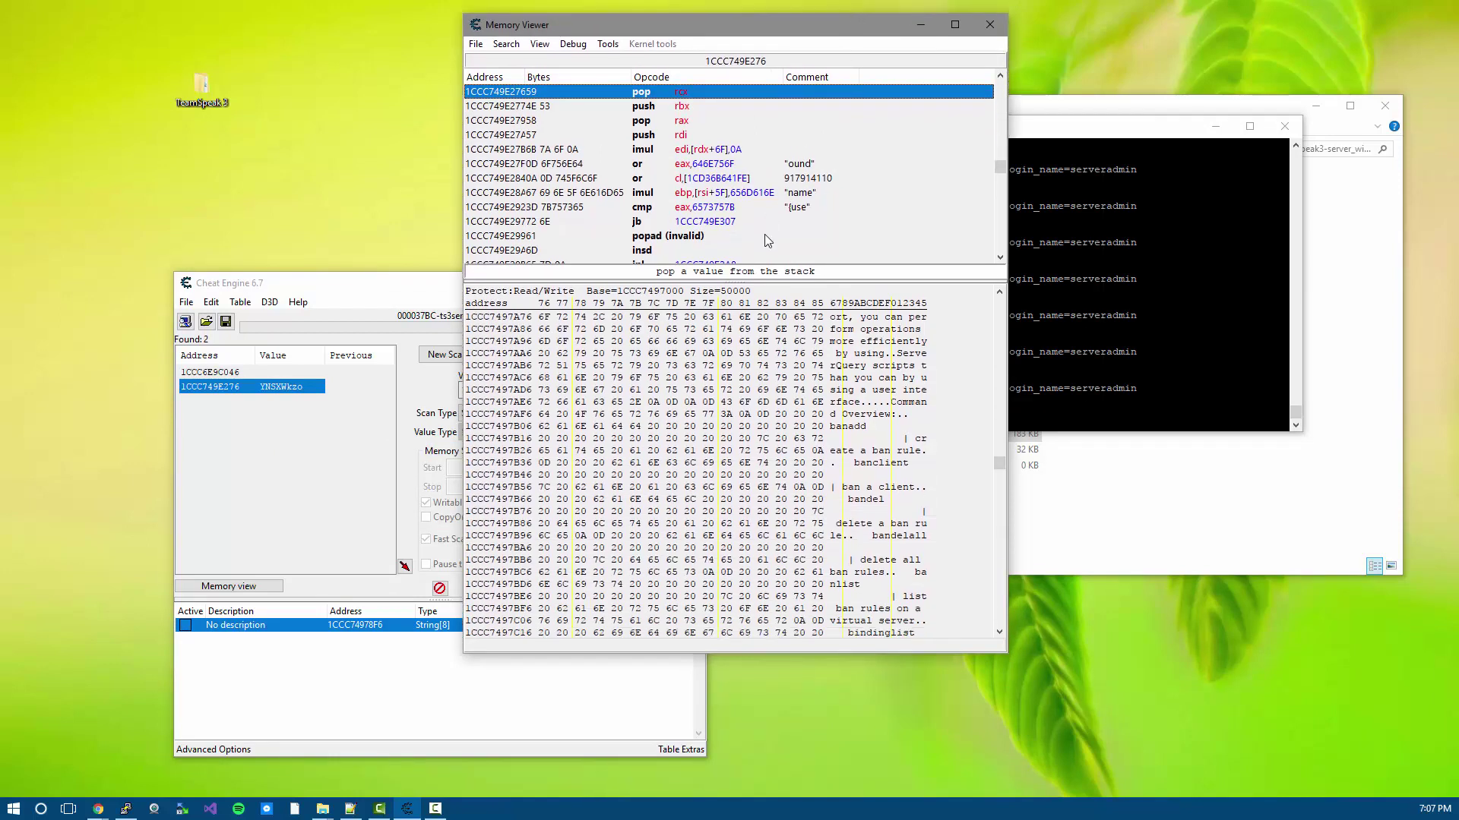
left_click_drag(765, 281, 758, 501)
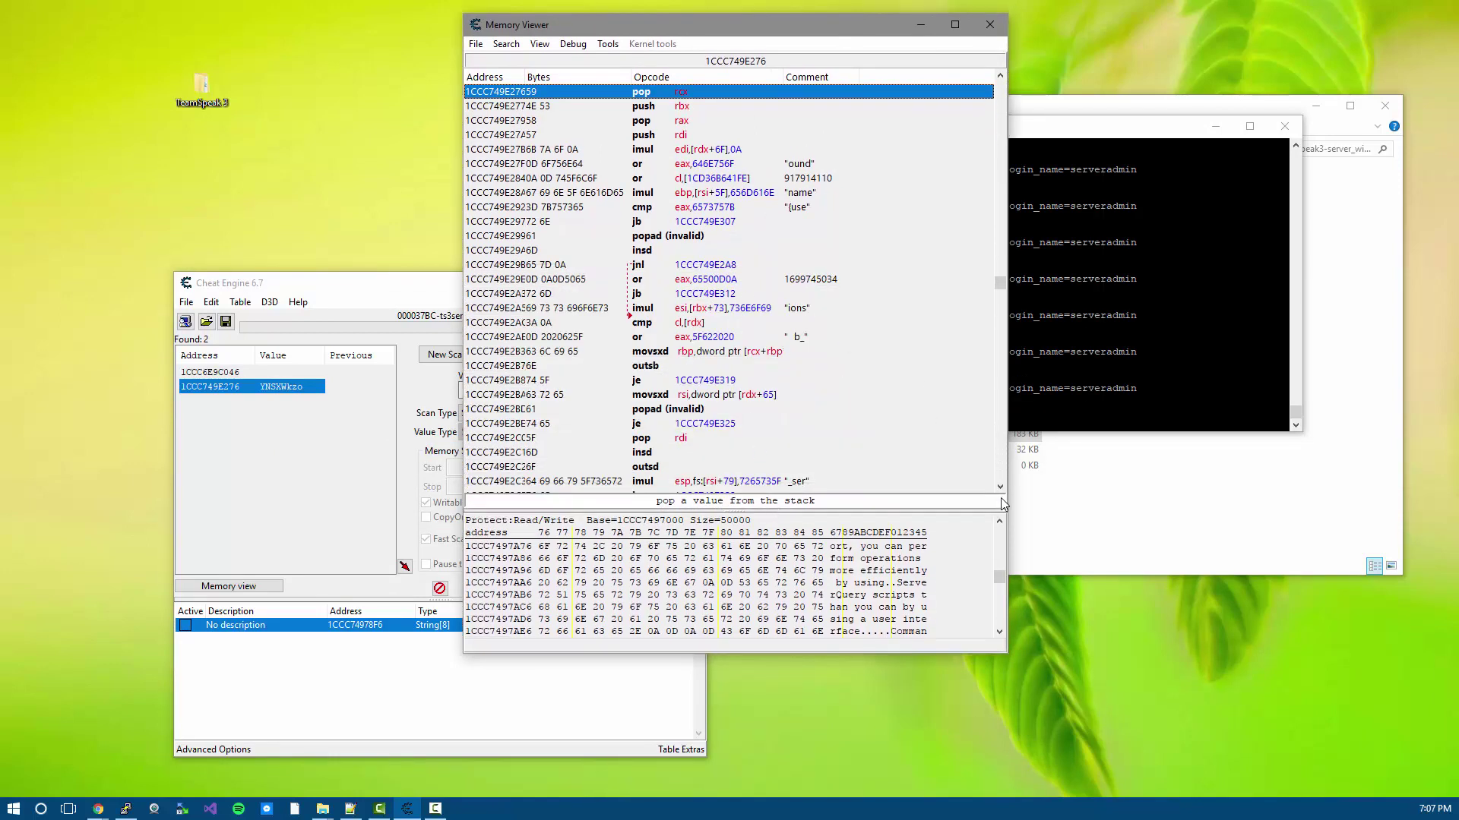
left_click(1000, 487)
left_click(1000, 487)
left_click(999, 487)
left_click(1000, 487)
left_click(1000, 487)
- Close the Memory Viewer and reopen the disassembly from the 1CCC749E276 result
left_click(989, 25)
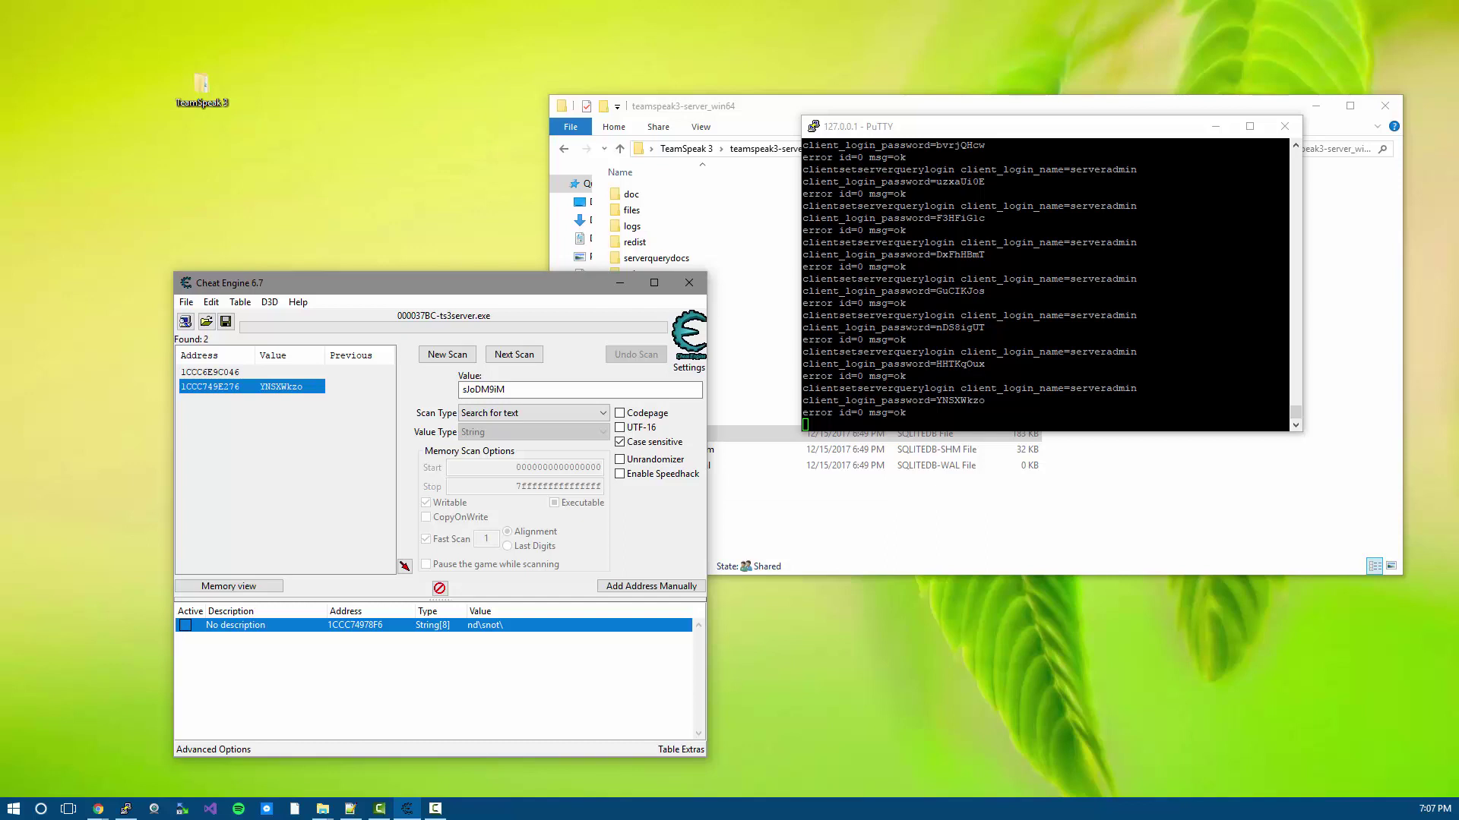
right_click(271, 392)
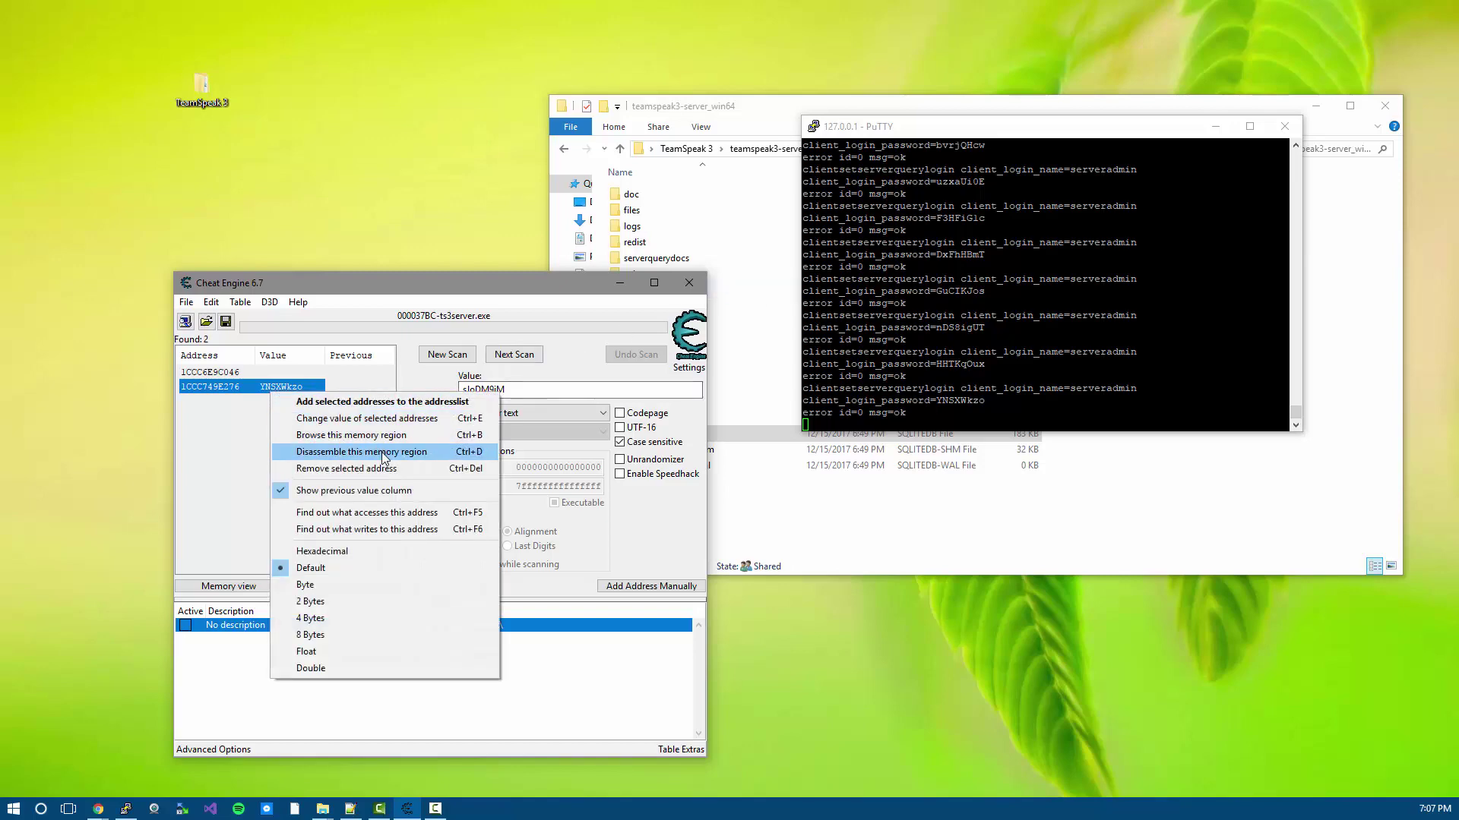
left_click(383, 457)
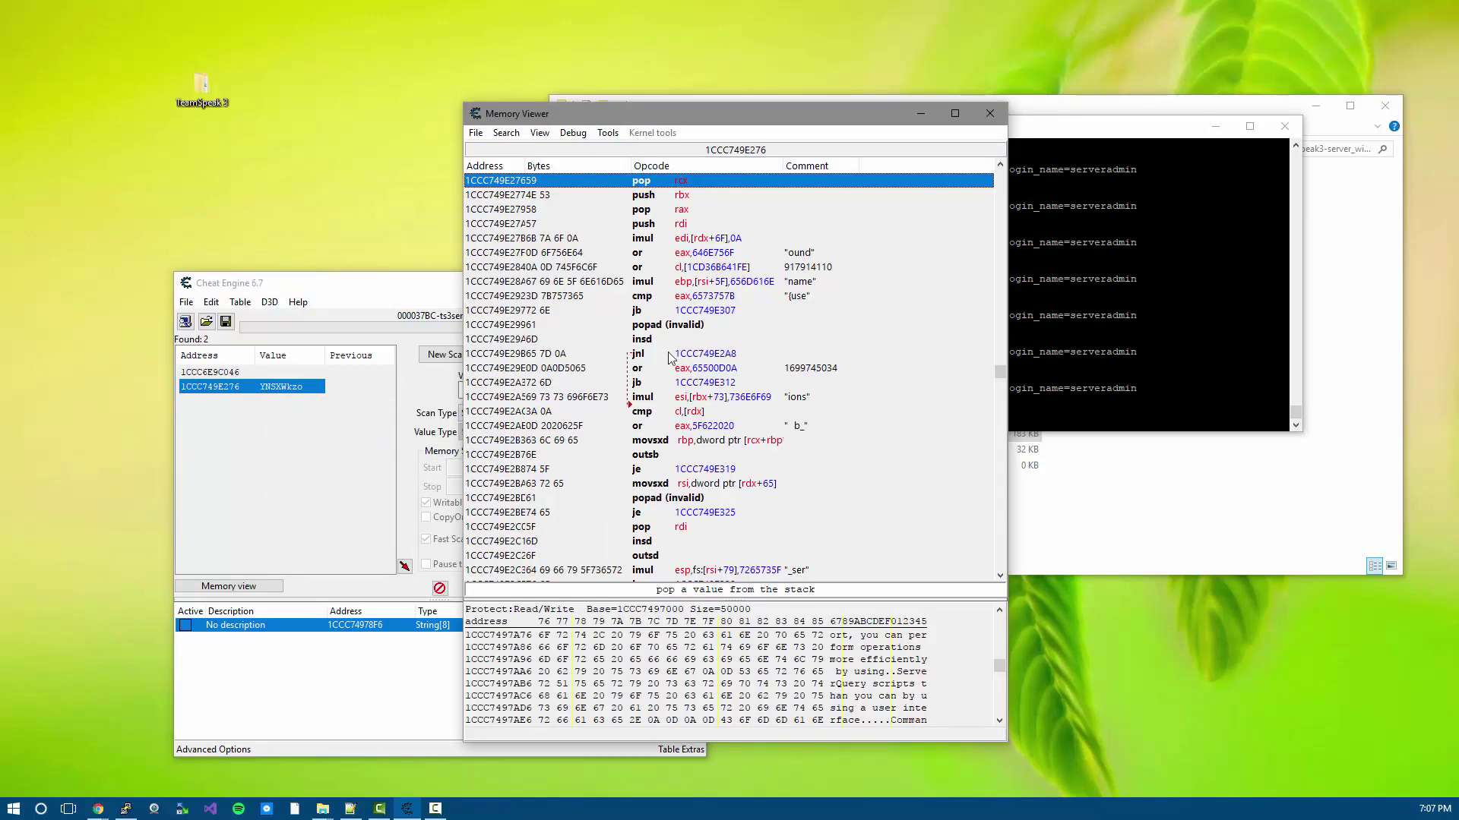
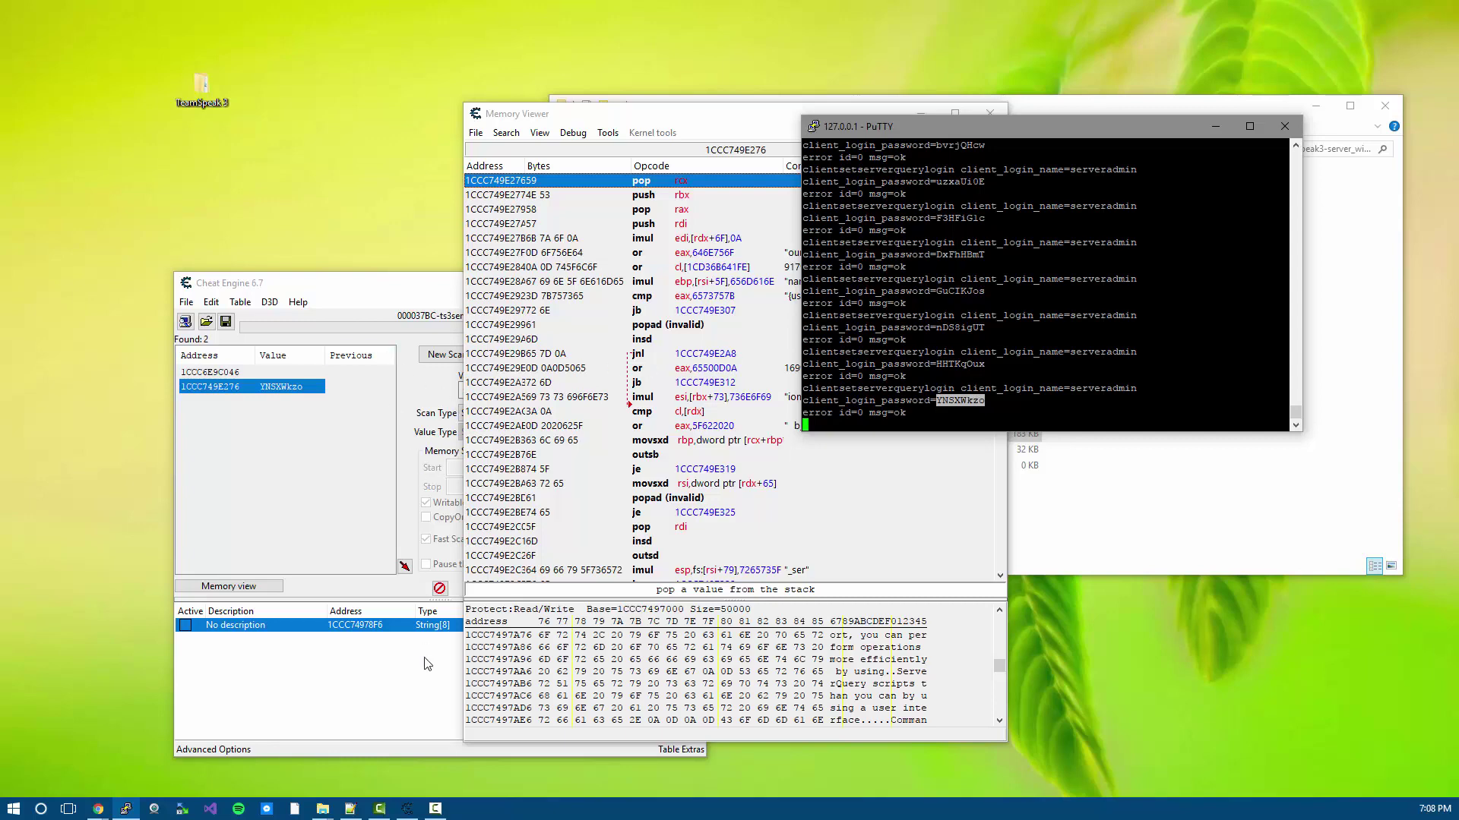
- Switch from PuTTY back to Cheat Engine's Memory Viewer showing the found password address
key("alt+Tab")
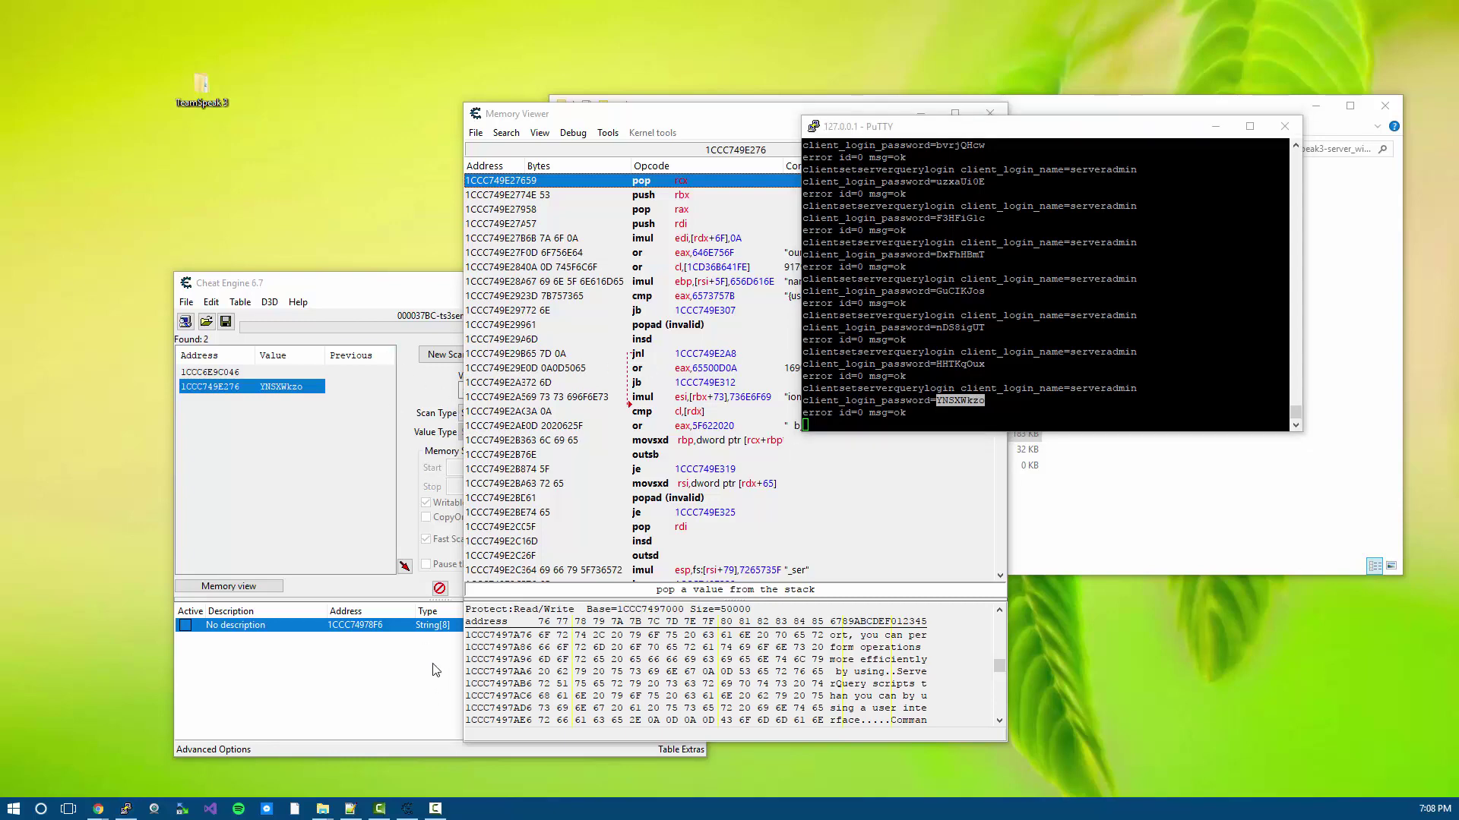
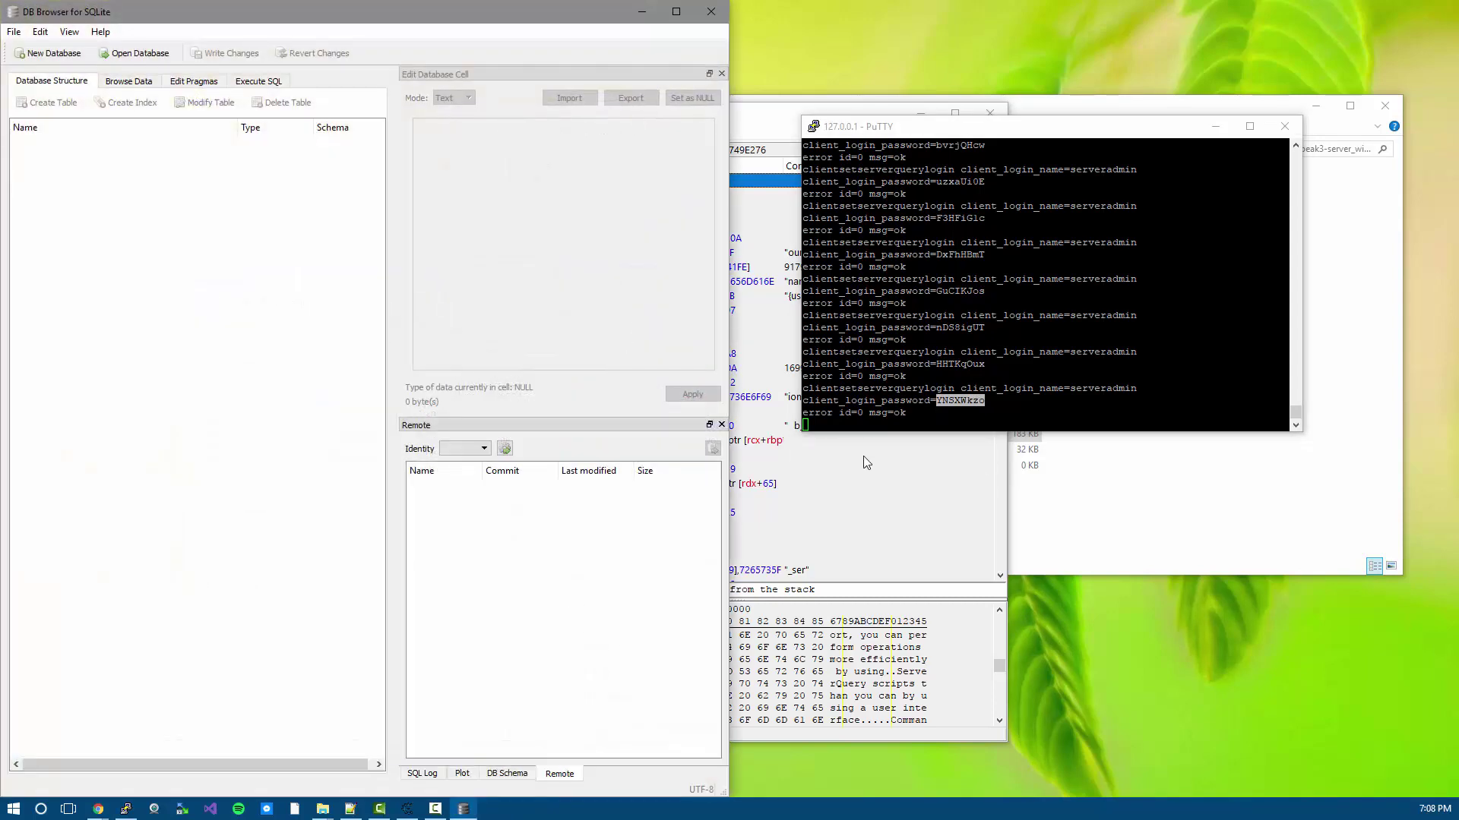
- Load ts3server.sqlitedb from the teamspeak3-server_win64 folder into DB Browser for SQLite
left_click(858, 511)
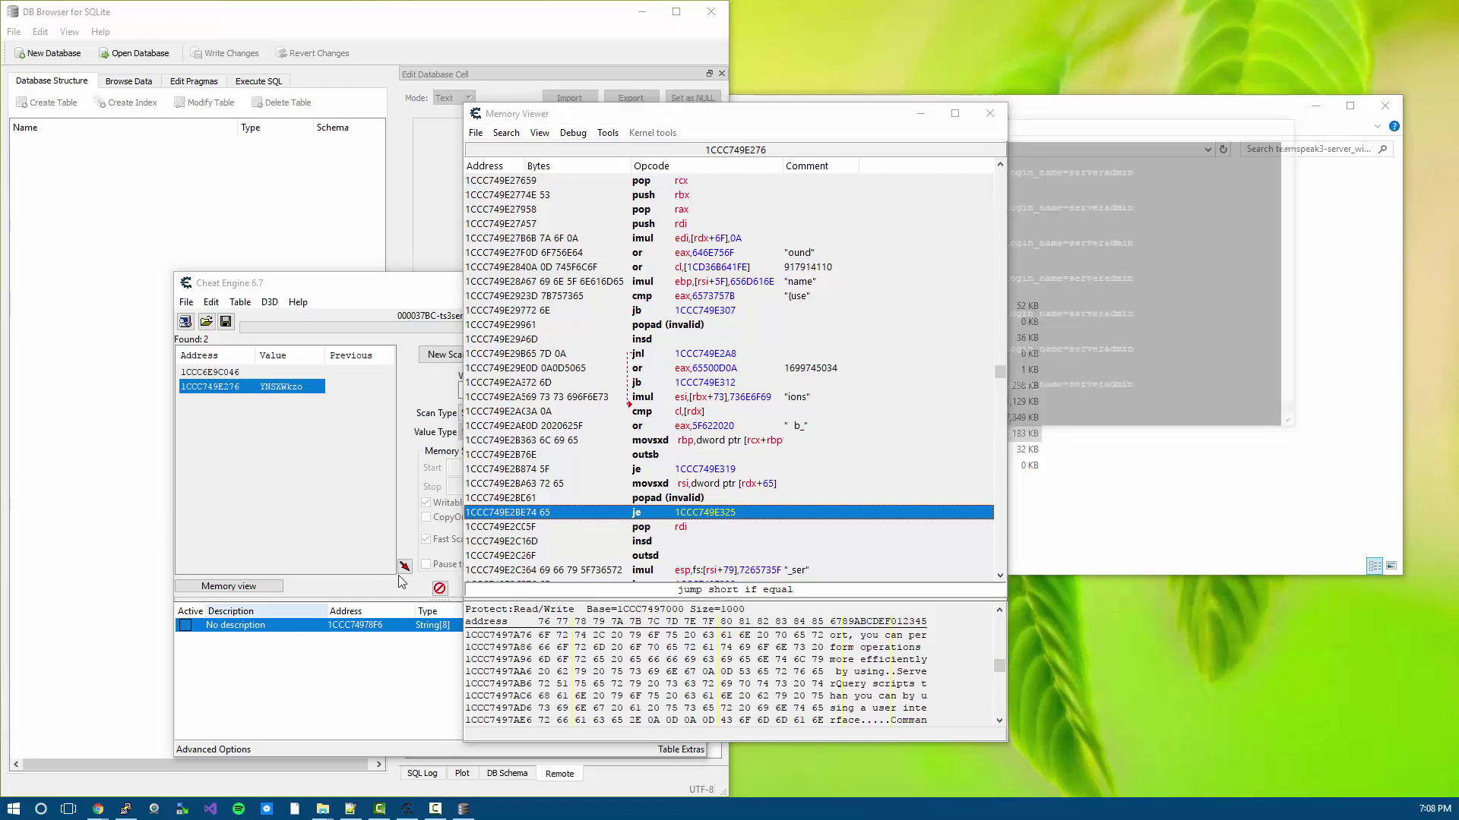
left_click(1118, 389)
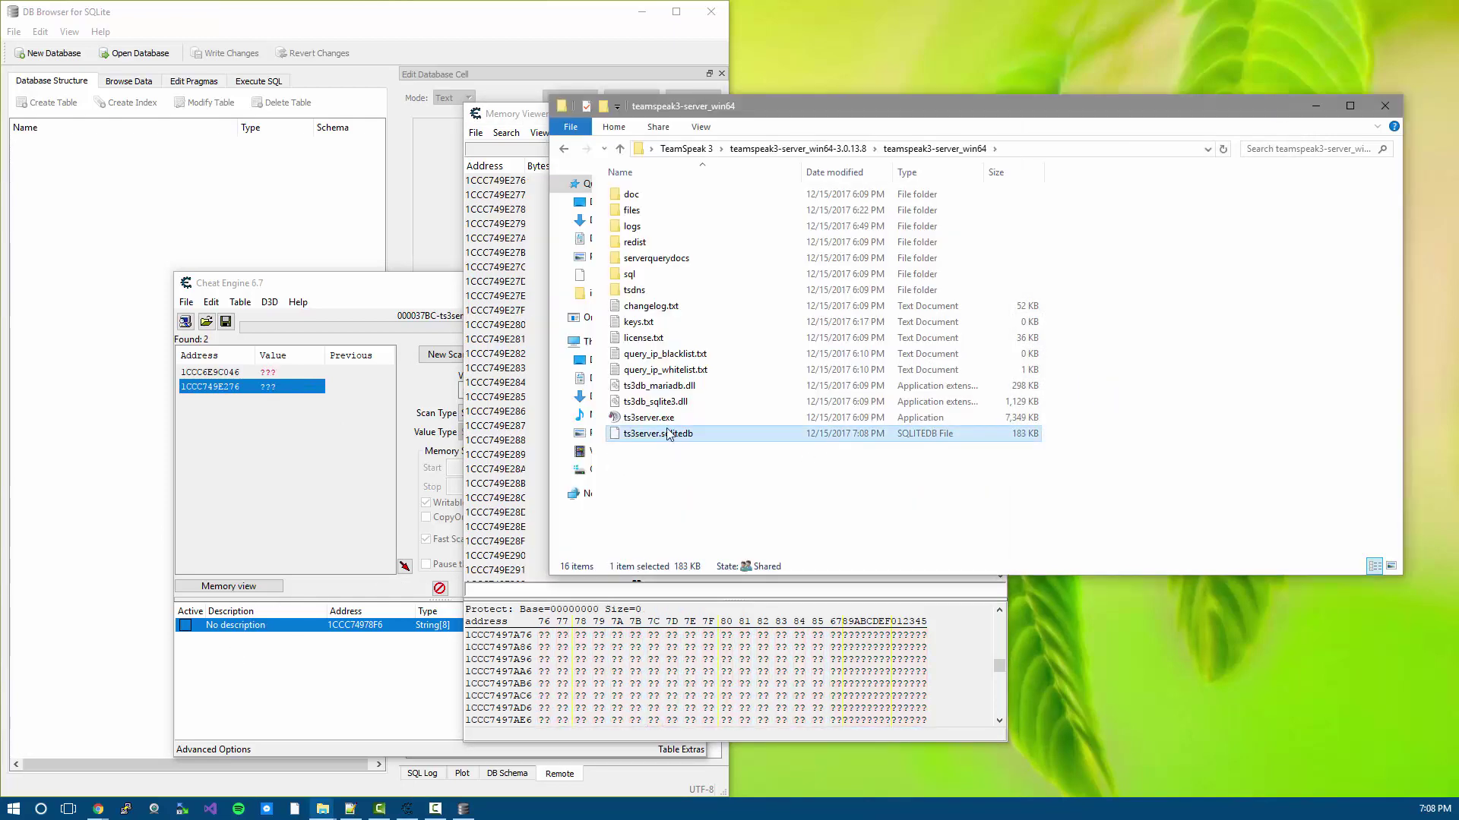
left_click_drag(544, 375, 221, 195)
- Browse the clients table and widen the view to reveal serveradmin's hashed client_login_password
left_click(127, 80)
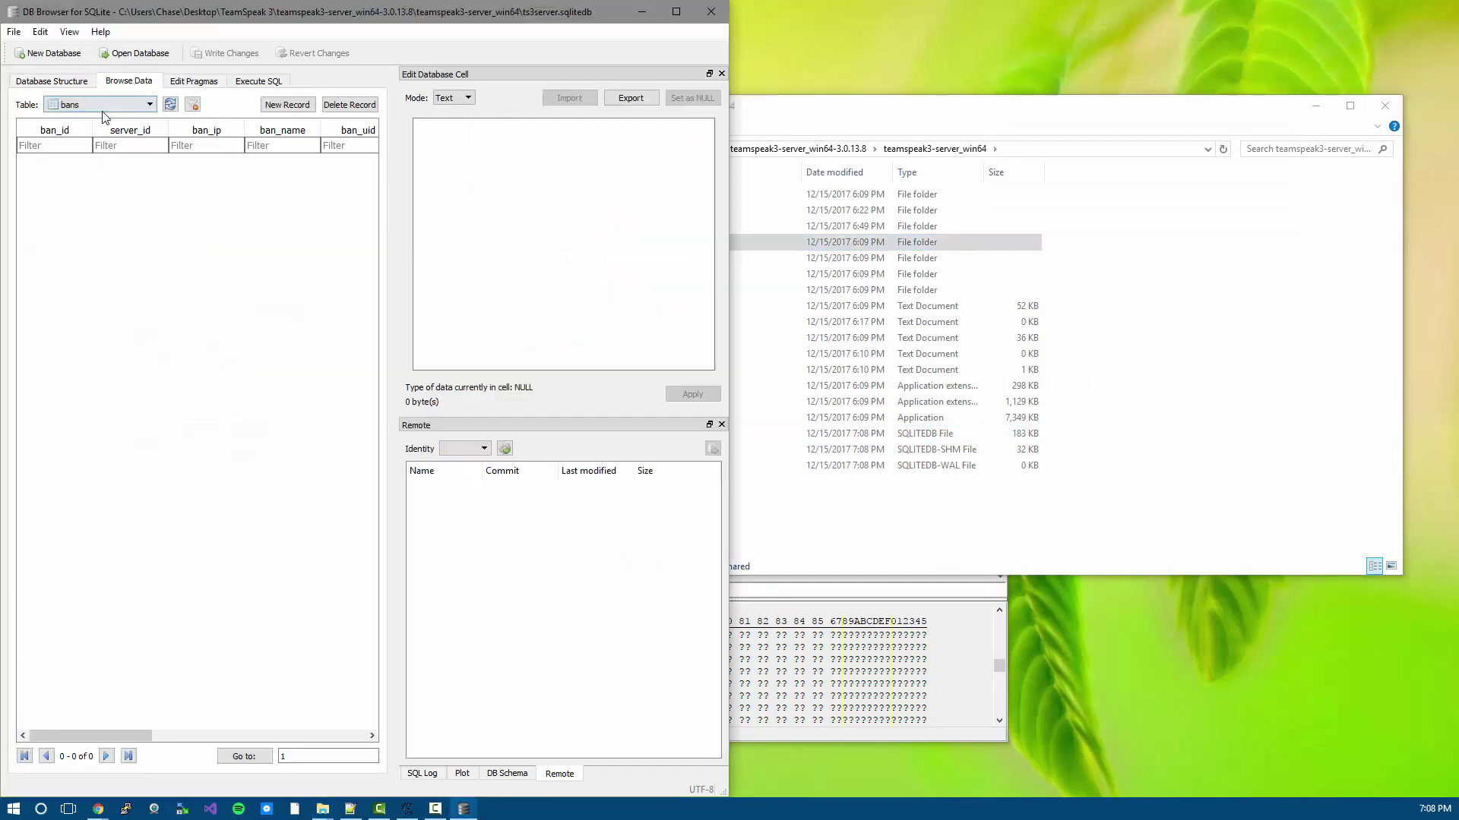
left_click(106, 105)
left_click(84, 186)
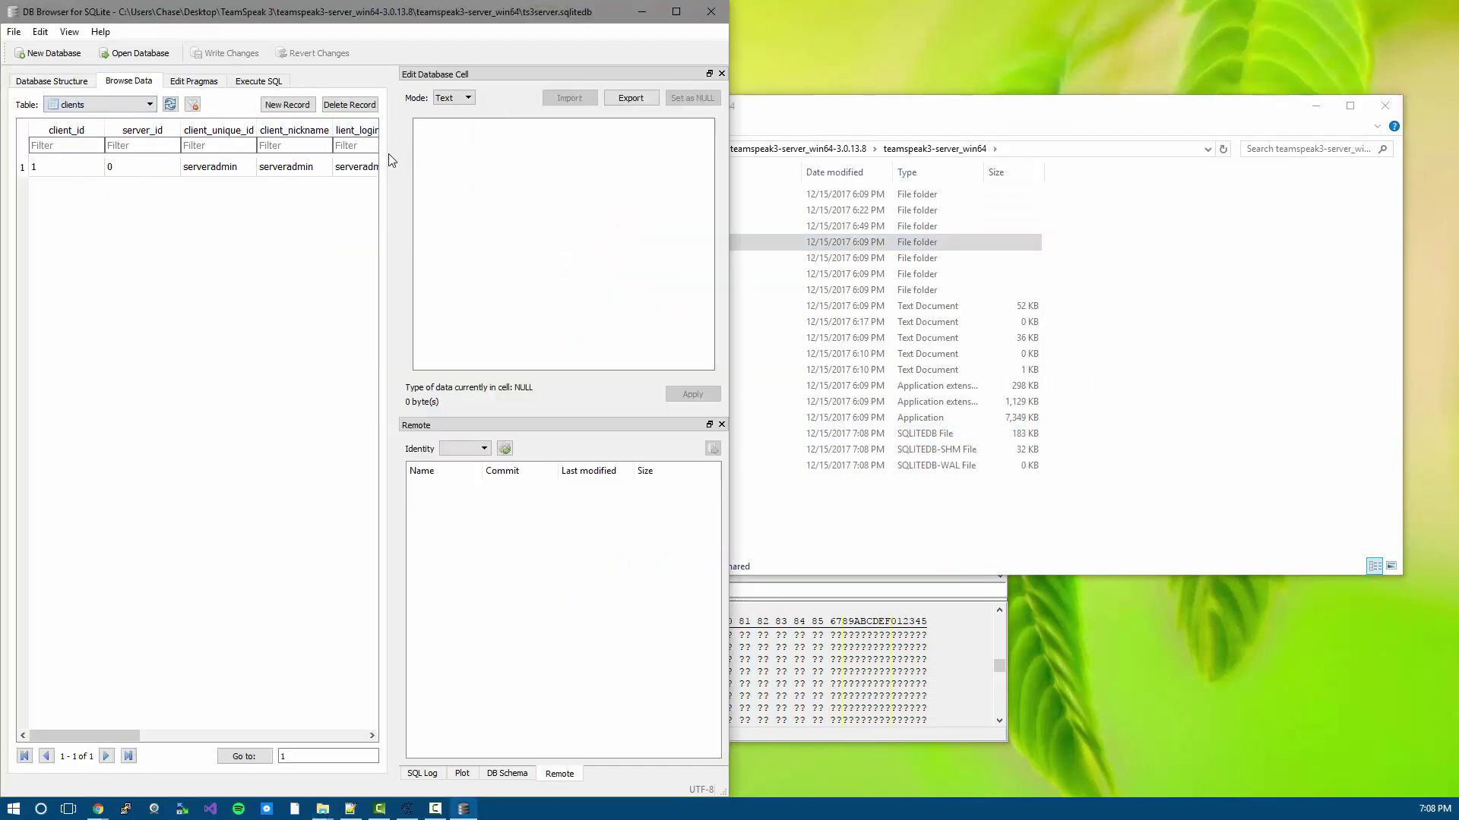
left_click_drag(395, 154, 490, 154)
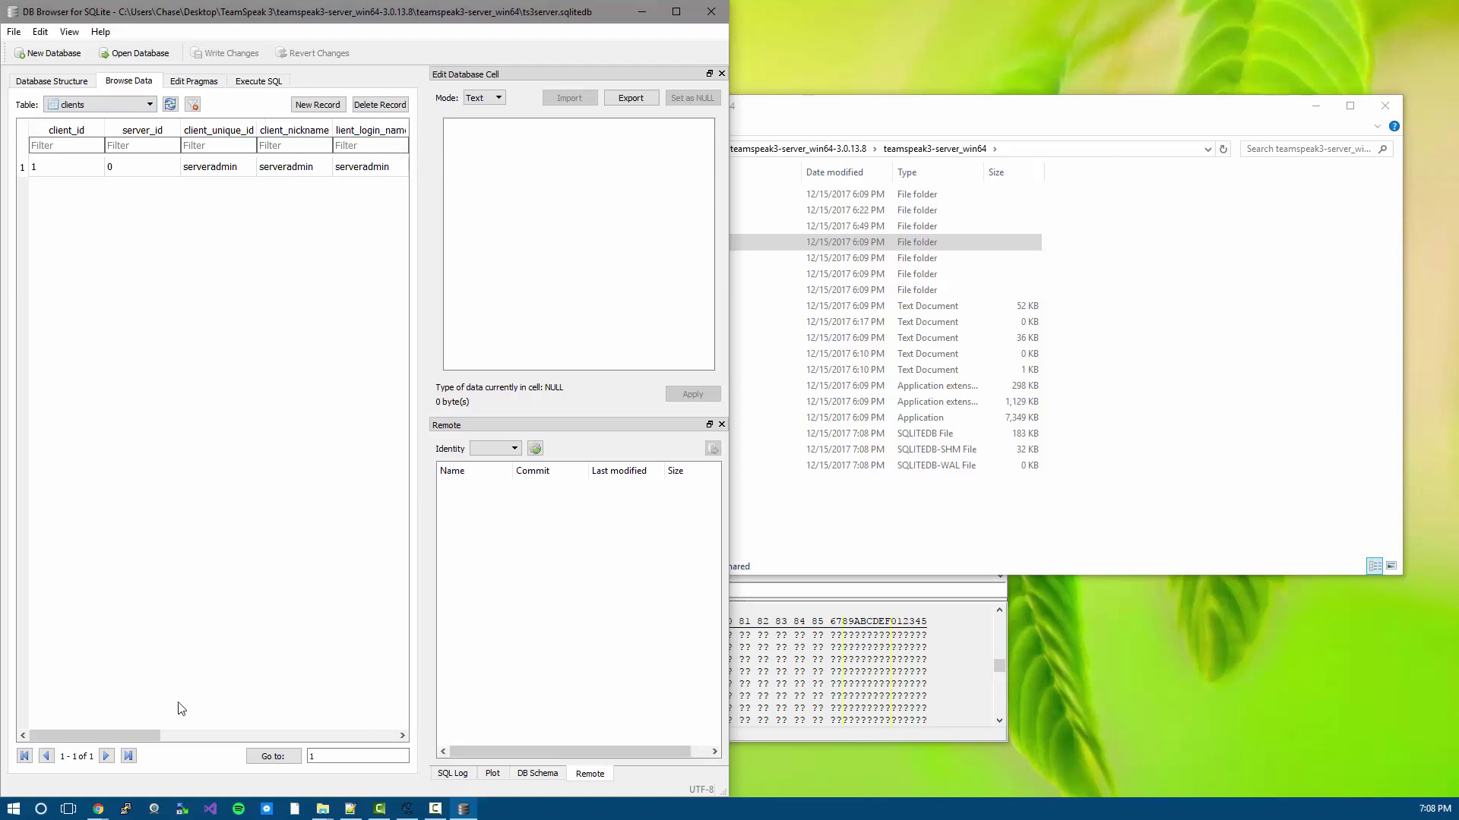
left_click_drag(157, 743, 221, 737)
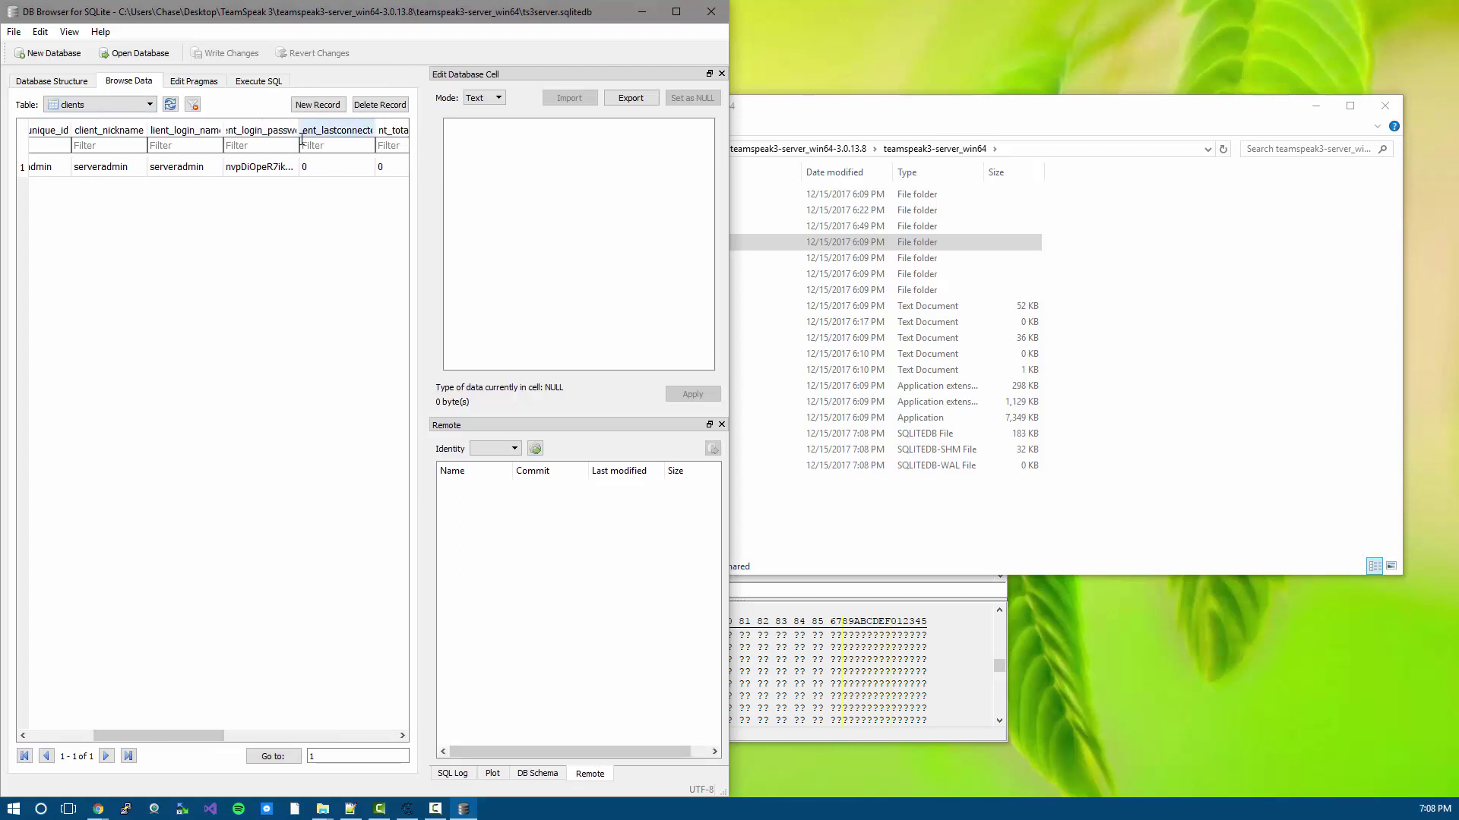
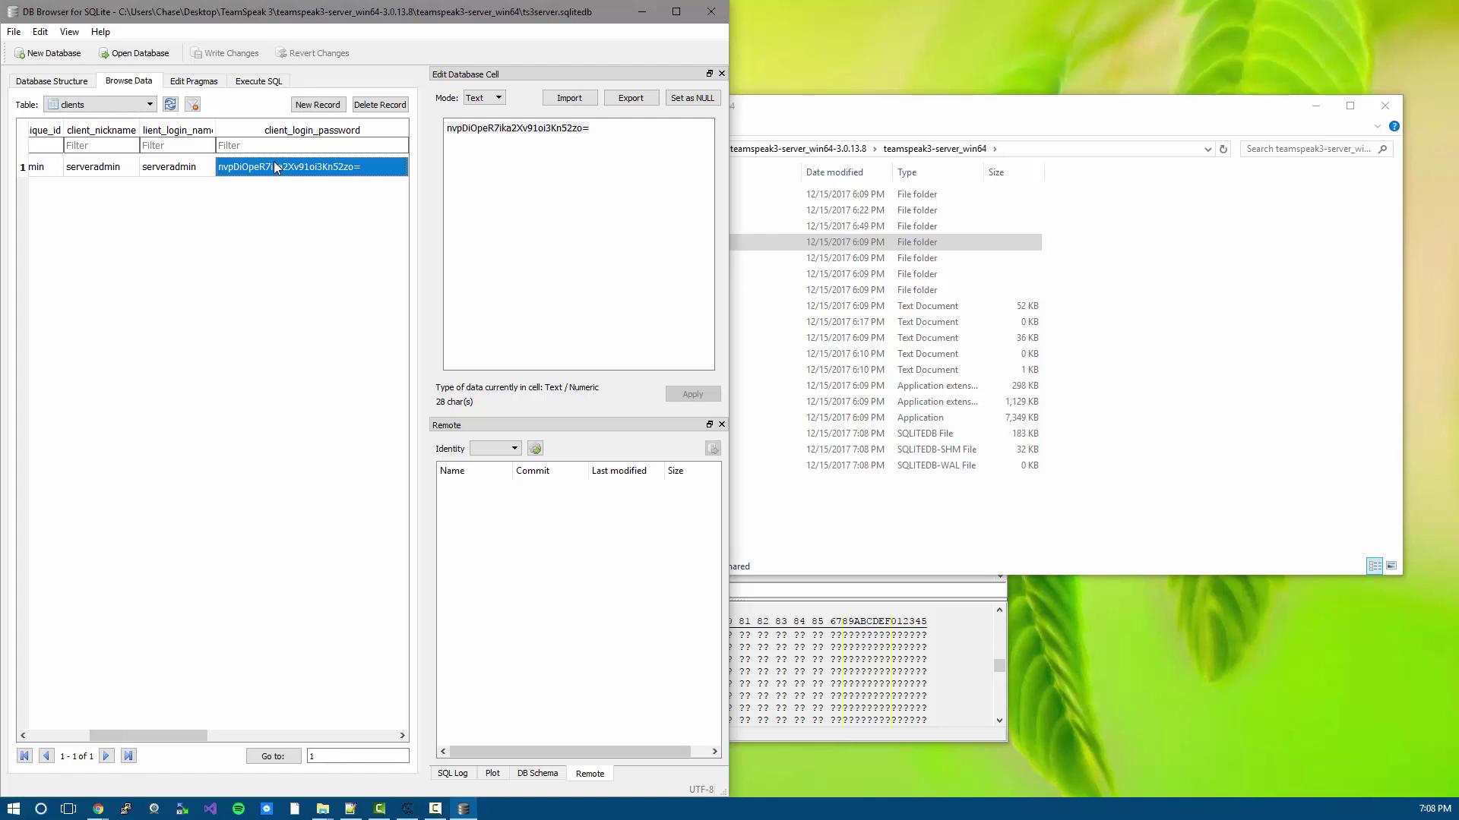
- Widen the client_login_name column and overwrite serveradmin's login name with 'zip'
left_click(180, 167)
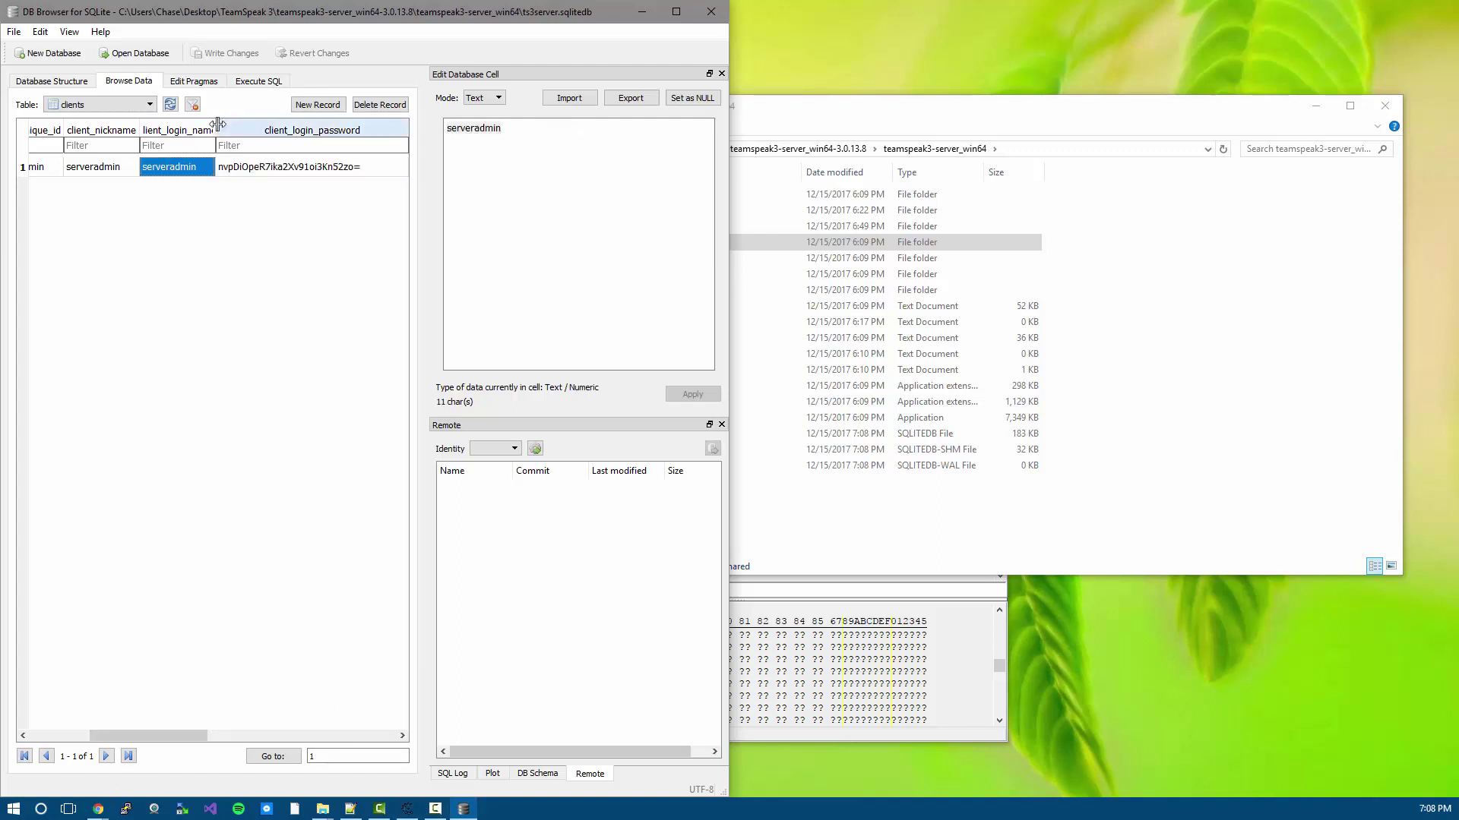
left_click_drag(212, 133, 286, 131)
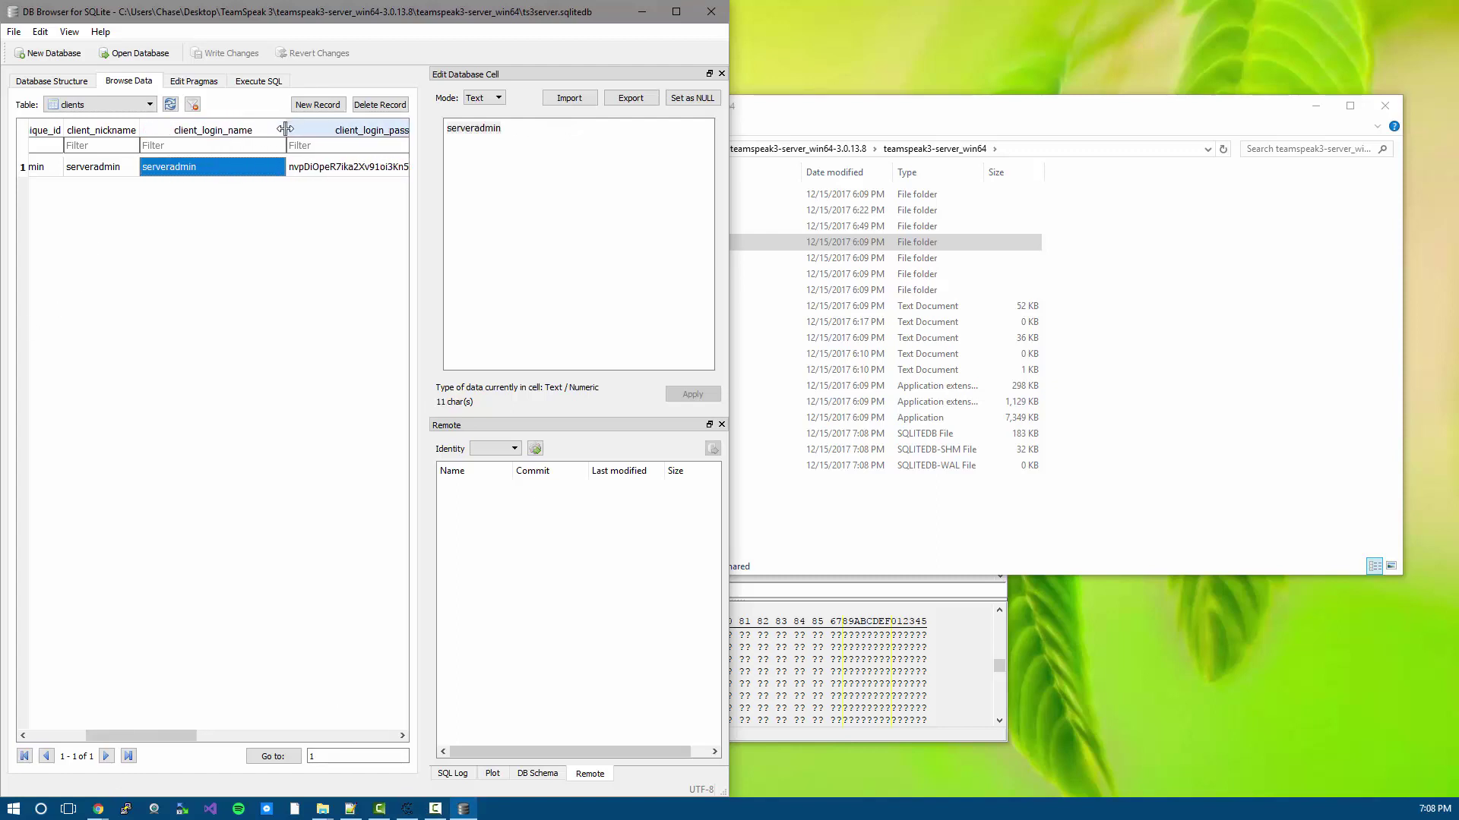
right_click(178, 171)
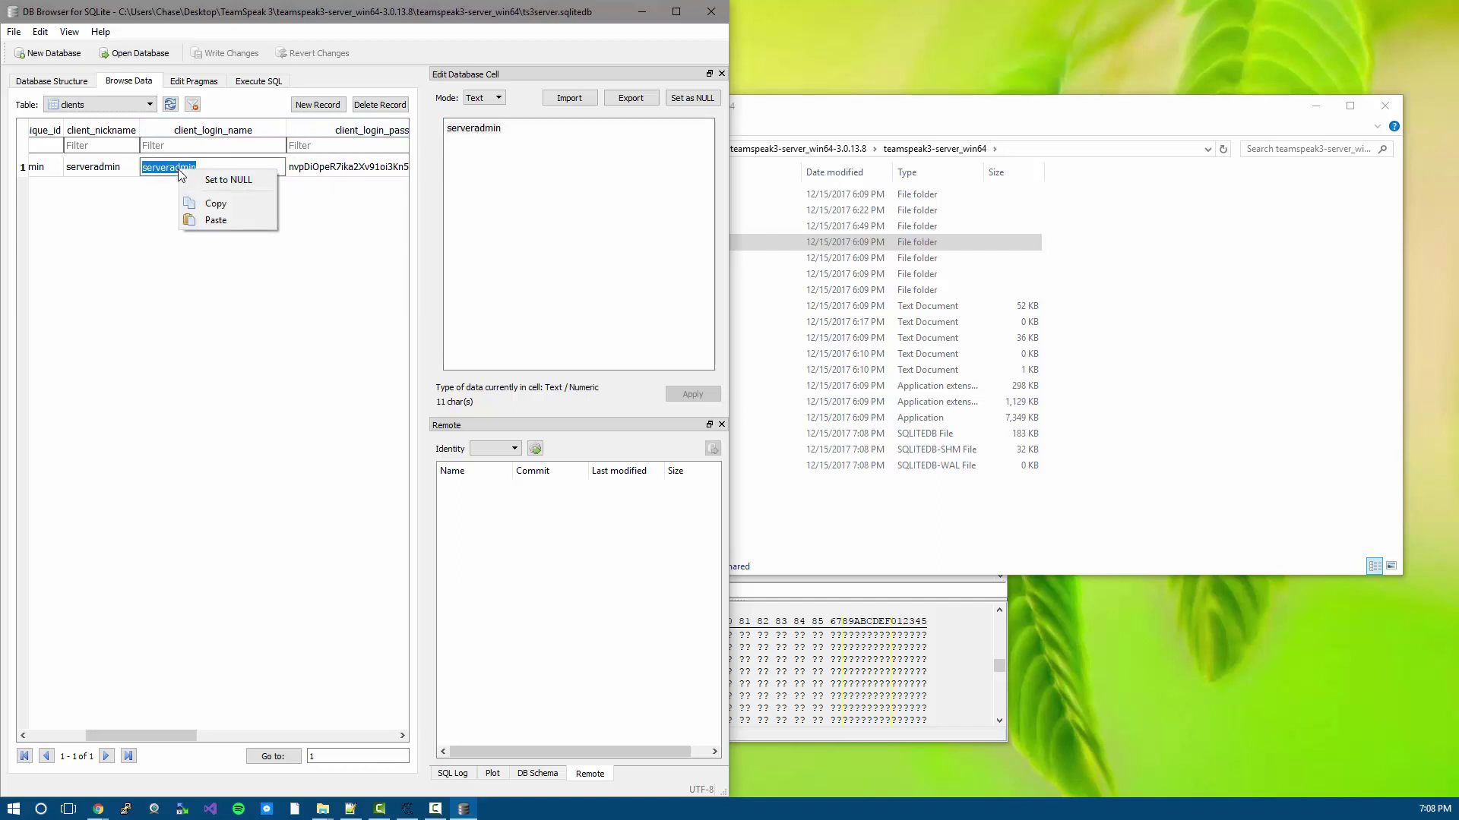
left_click(199, 169)
double_click(193, 167)
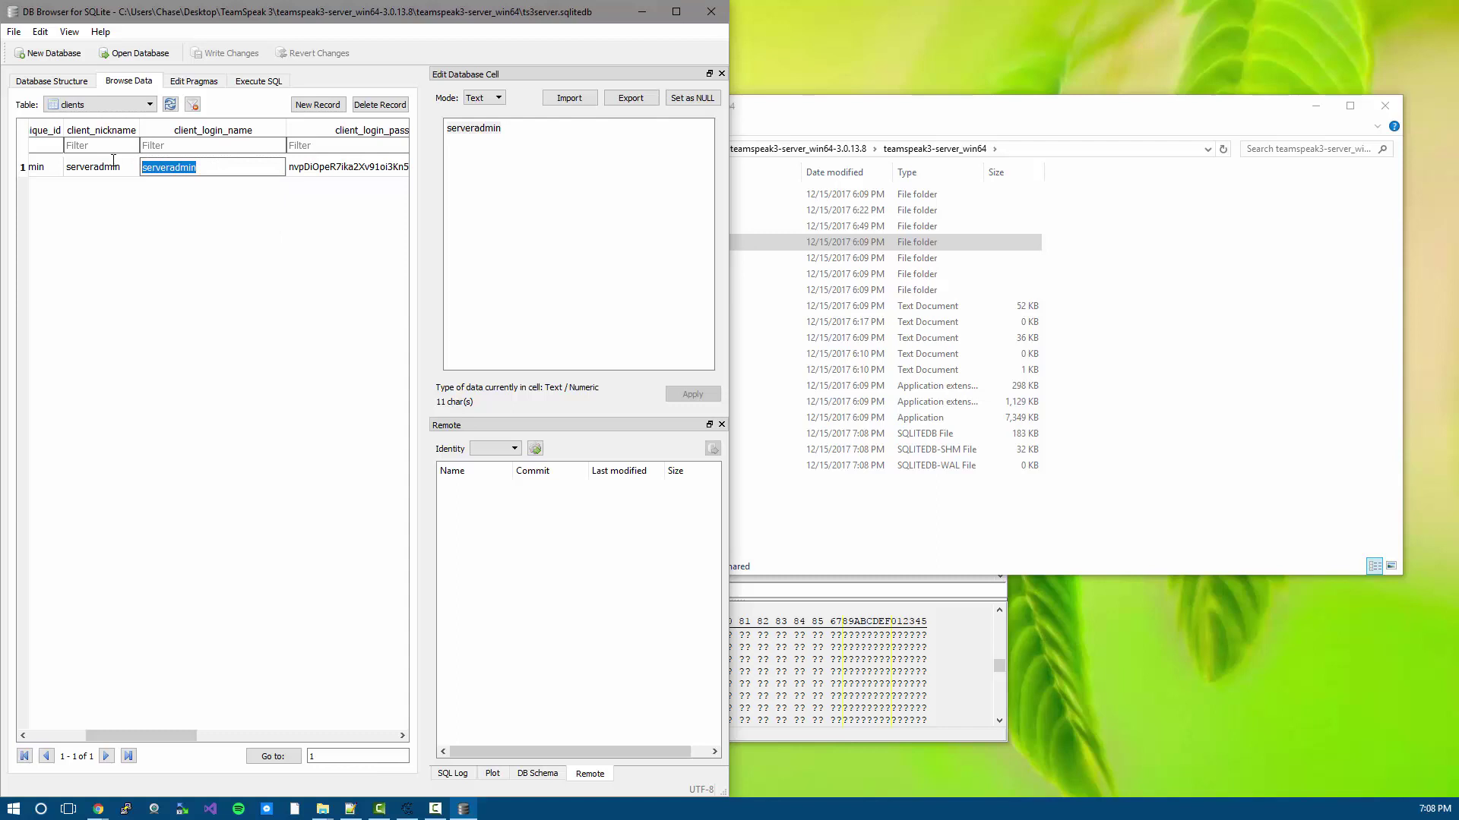
type("zip")
key("Return")
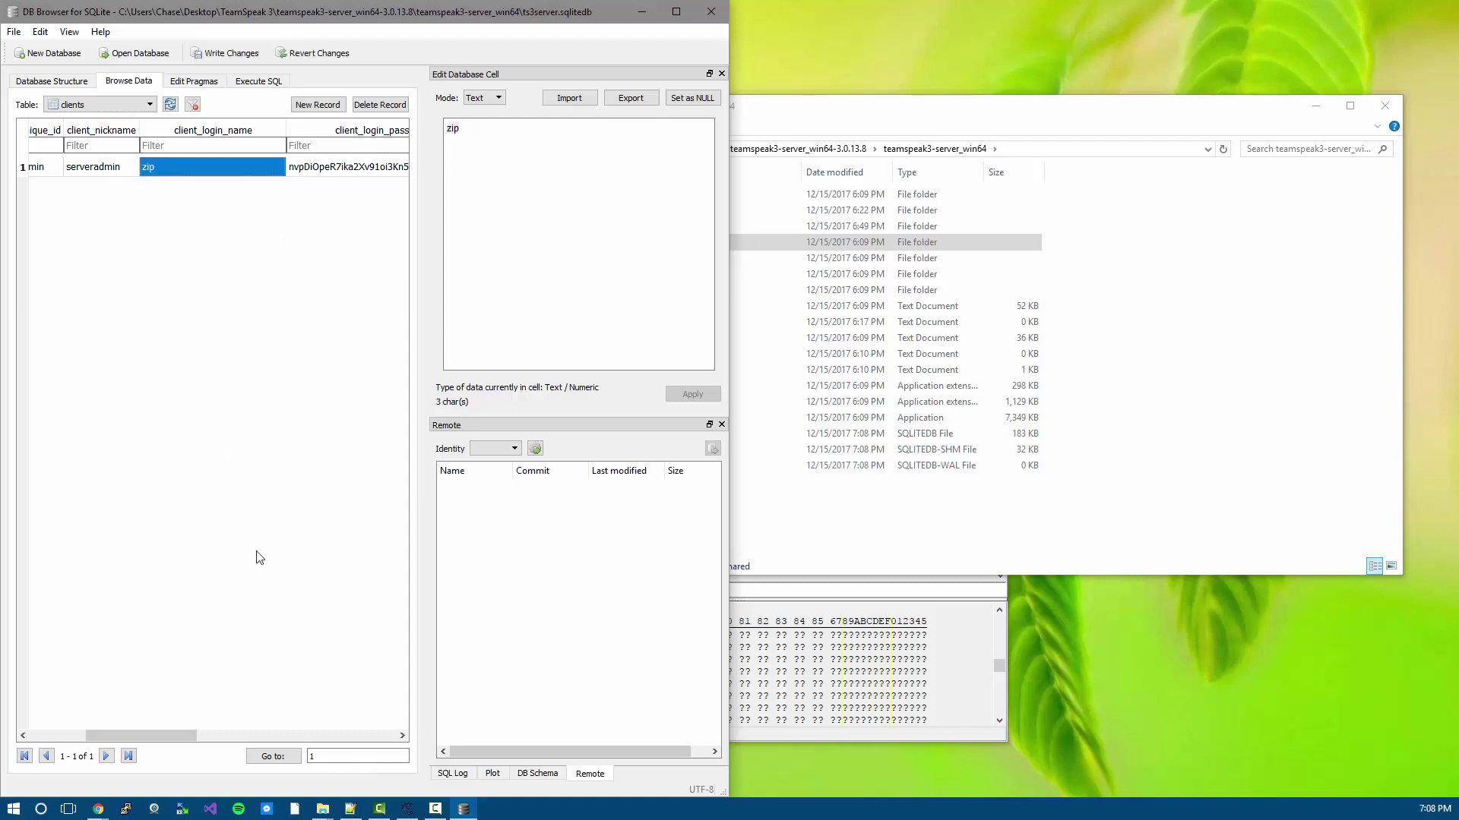
- Inspect the serveradmin row's unique ID, nickname and login name, confirming it now reads zip
left_click_drag(157, 731, 114, 695)
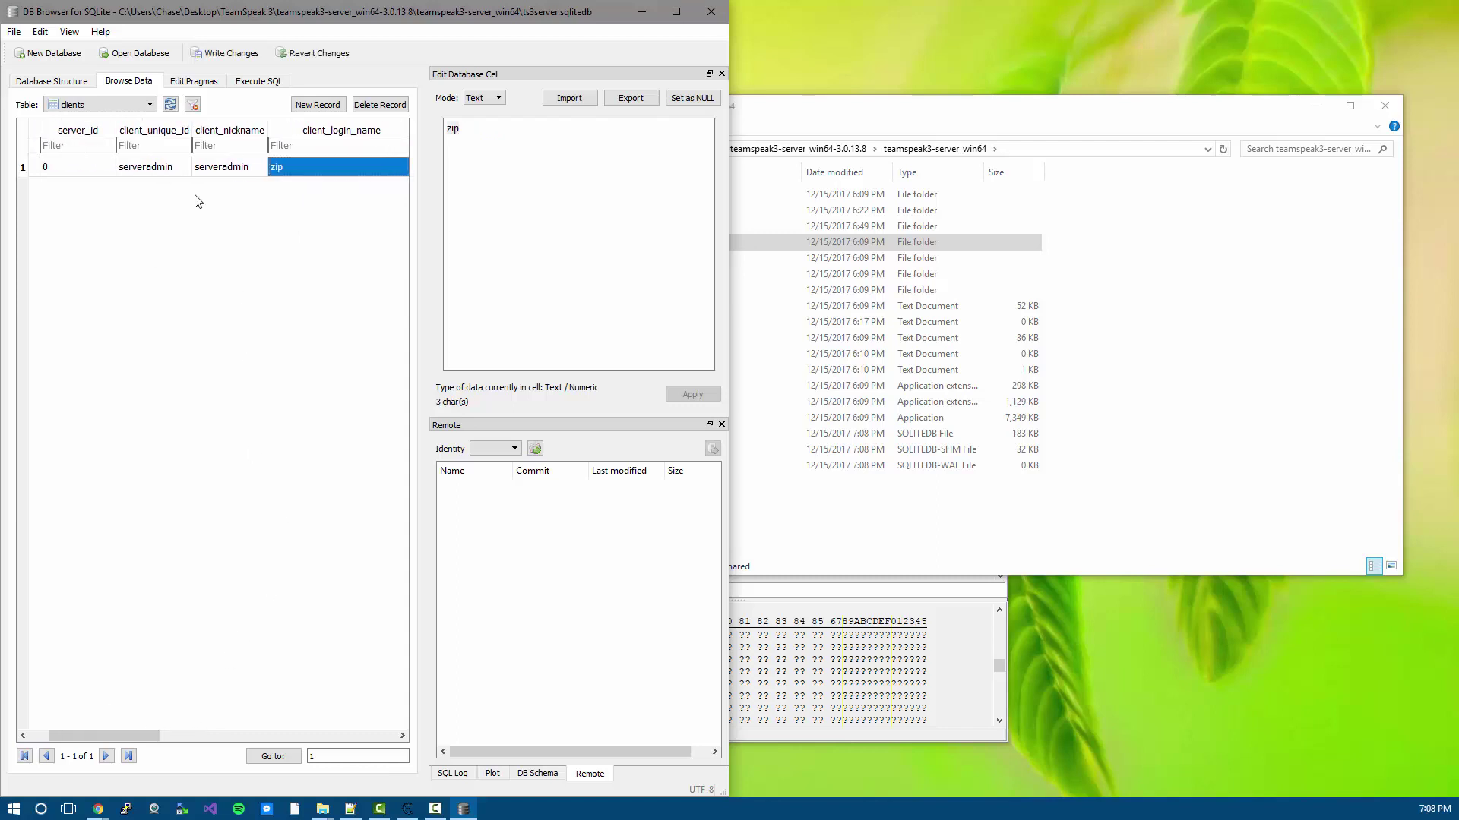
double_click(167, 169)
left_click(255, 174)
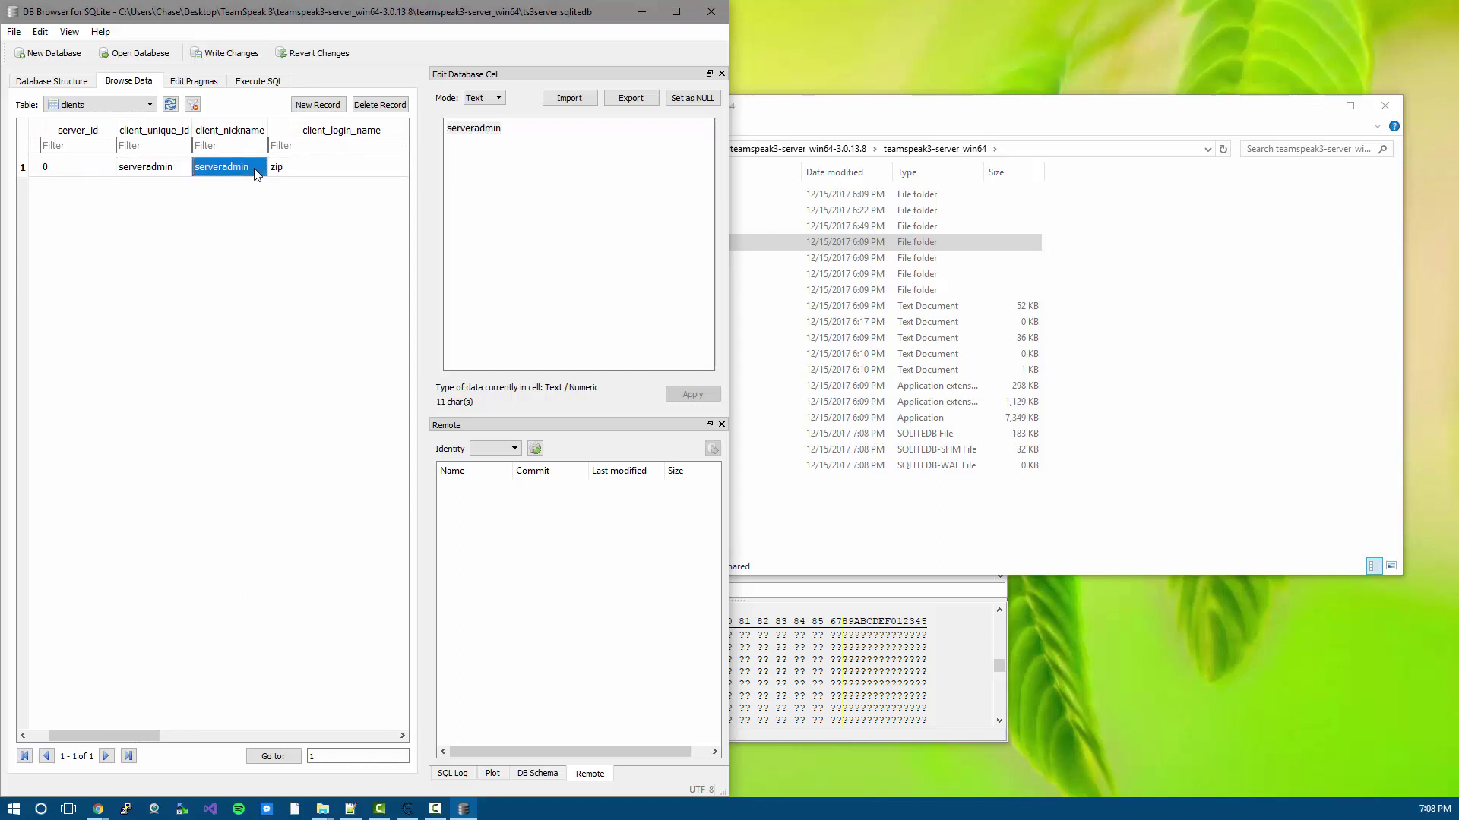
left_click(297, 169)
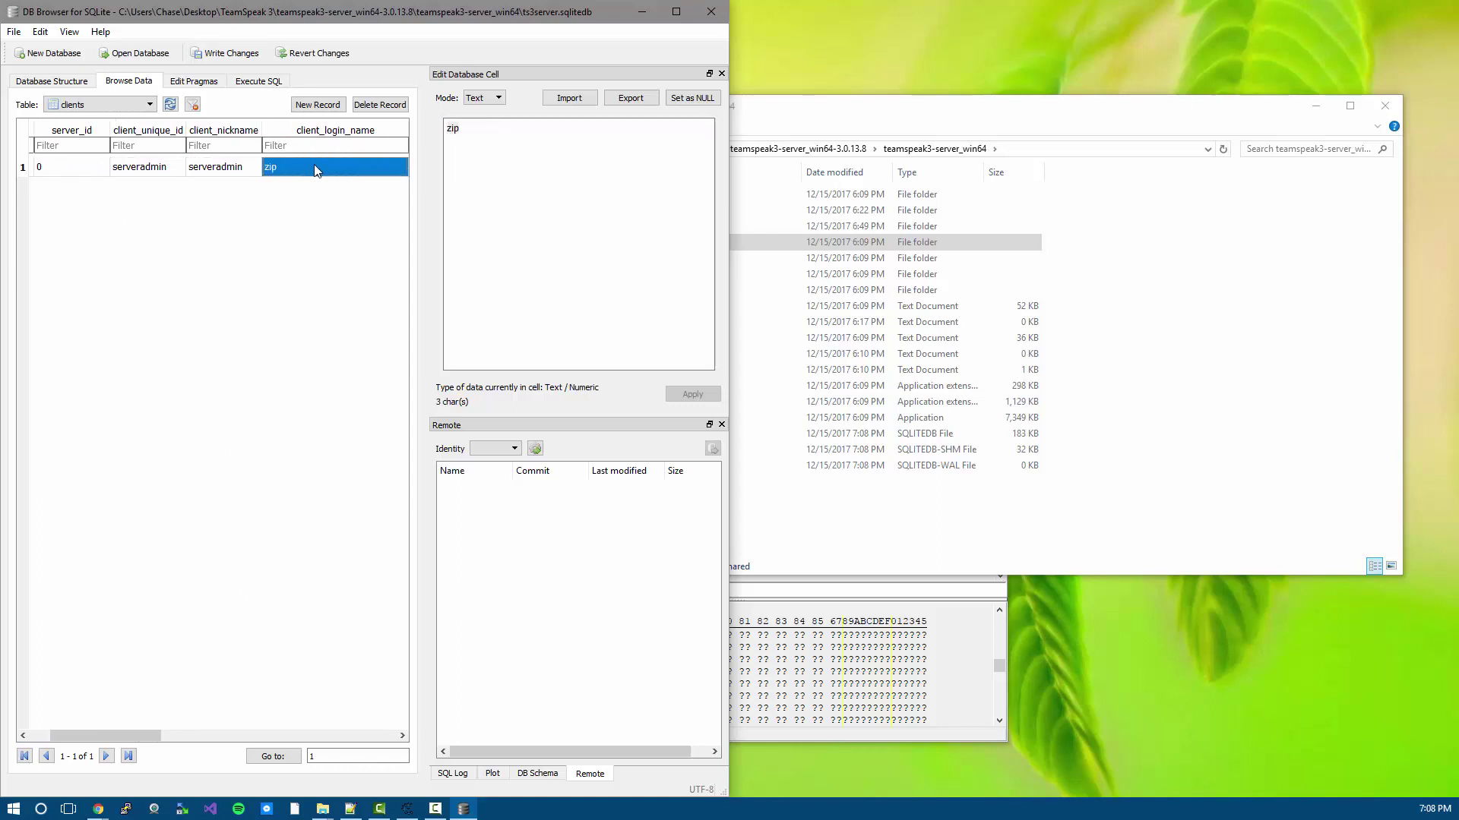
left_click_drag(134, 733, 400, 699)
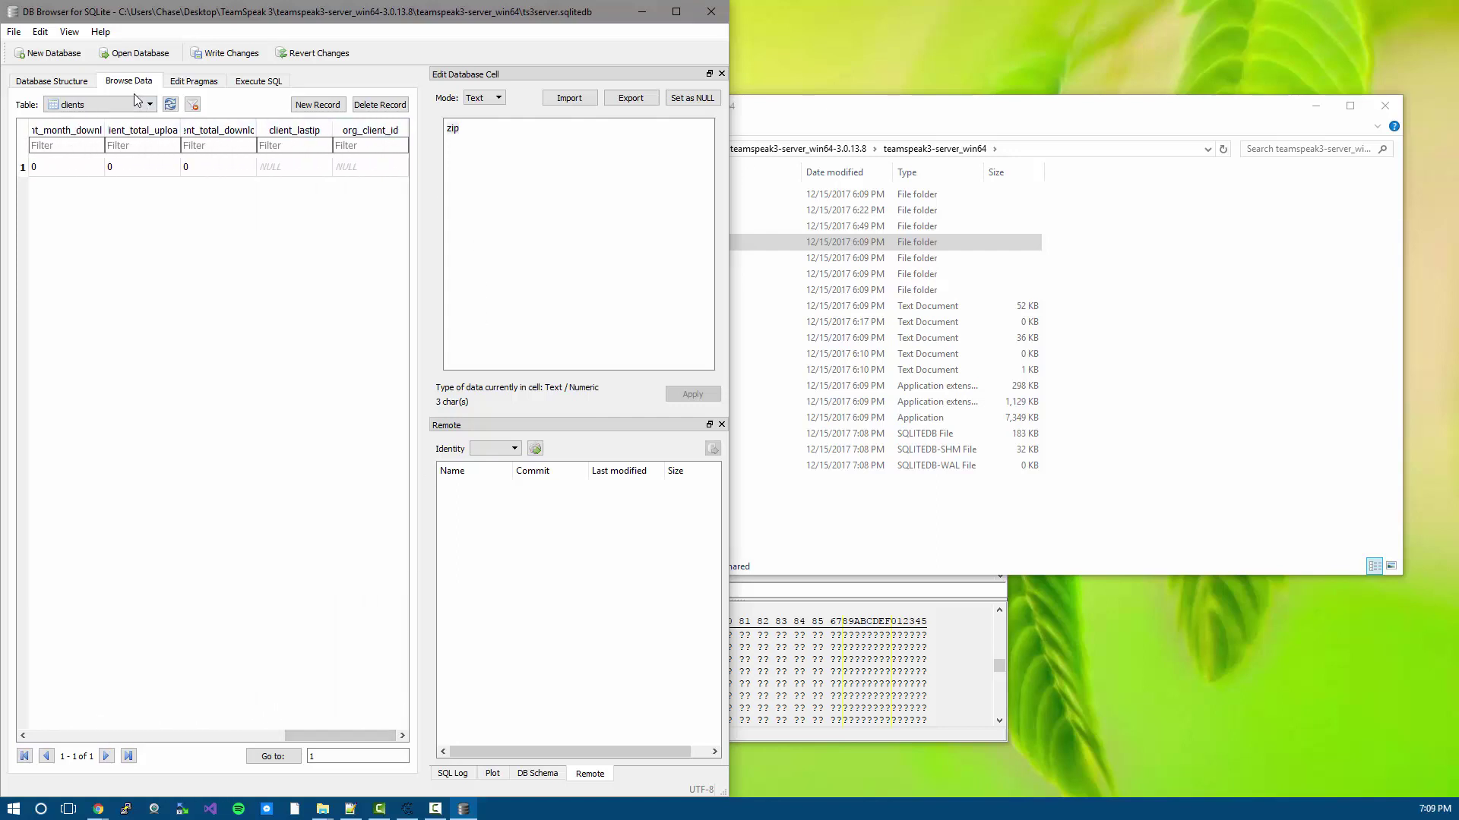
- Write the changes to ts3server.sqlitedb, then select ts3server.exe in the server folder and bring up PuTTY
left_click(14, 34)
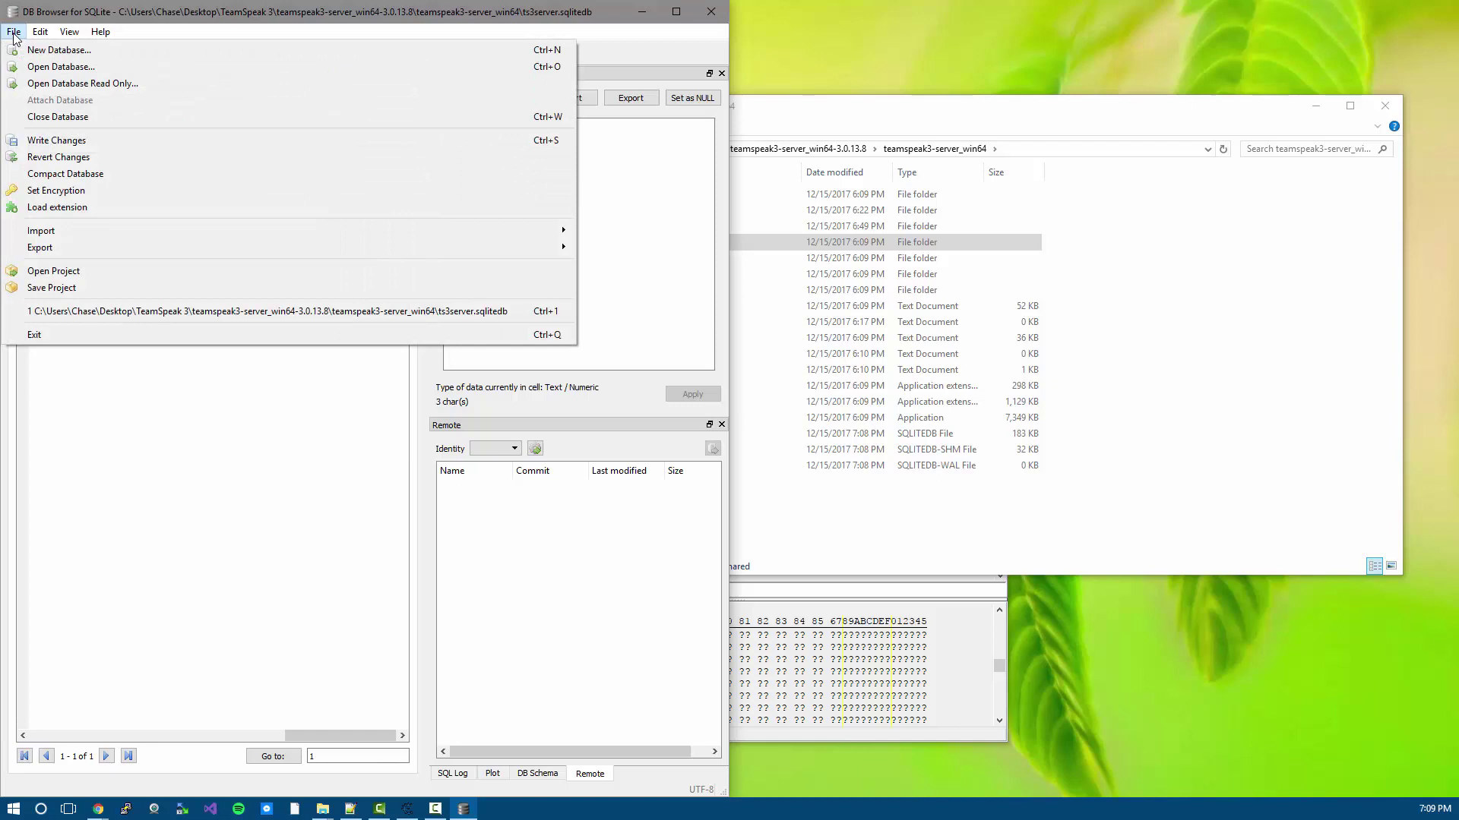
left_click(84, 139)
left_click(804, 482)
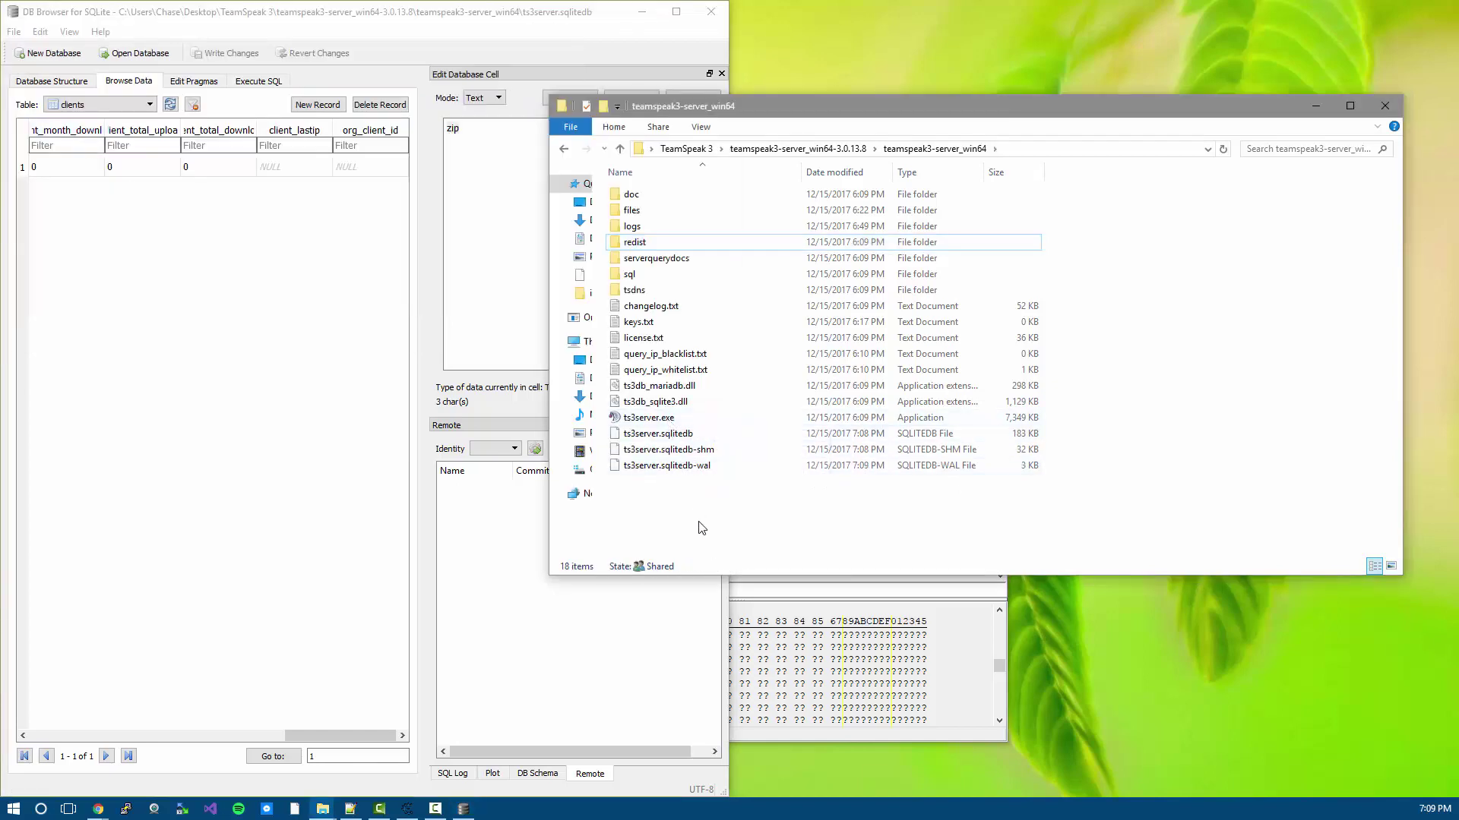
left_click(667, 422)
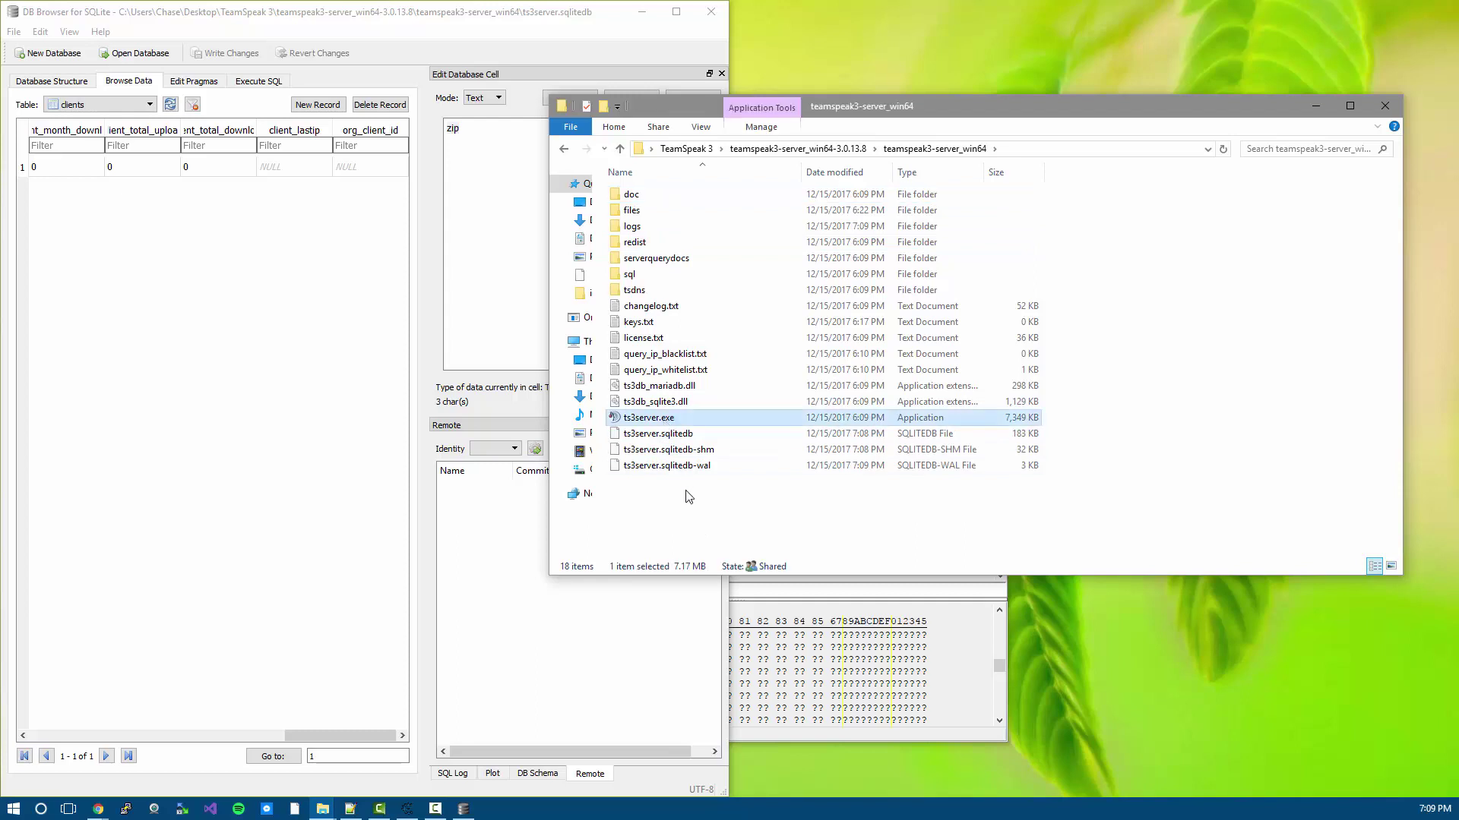
left_click(123, 810)
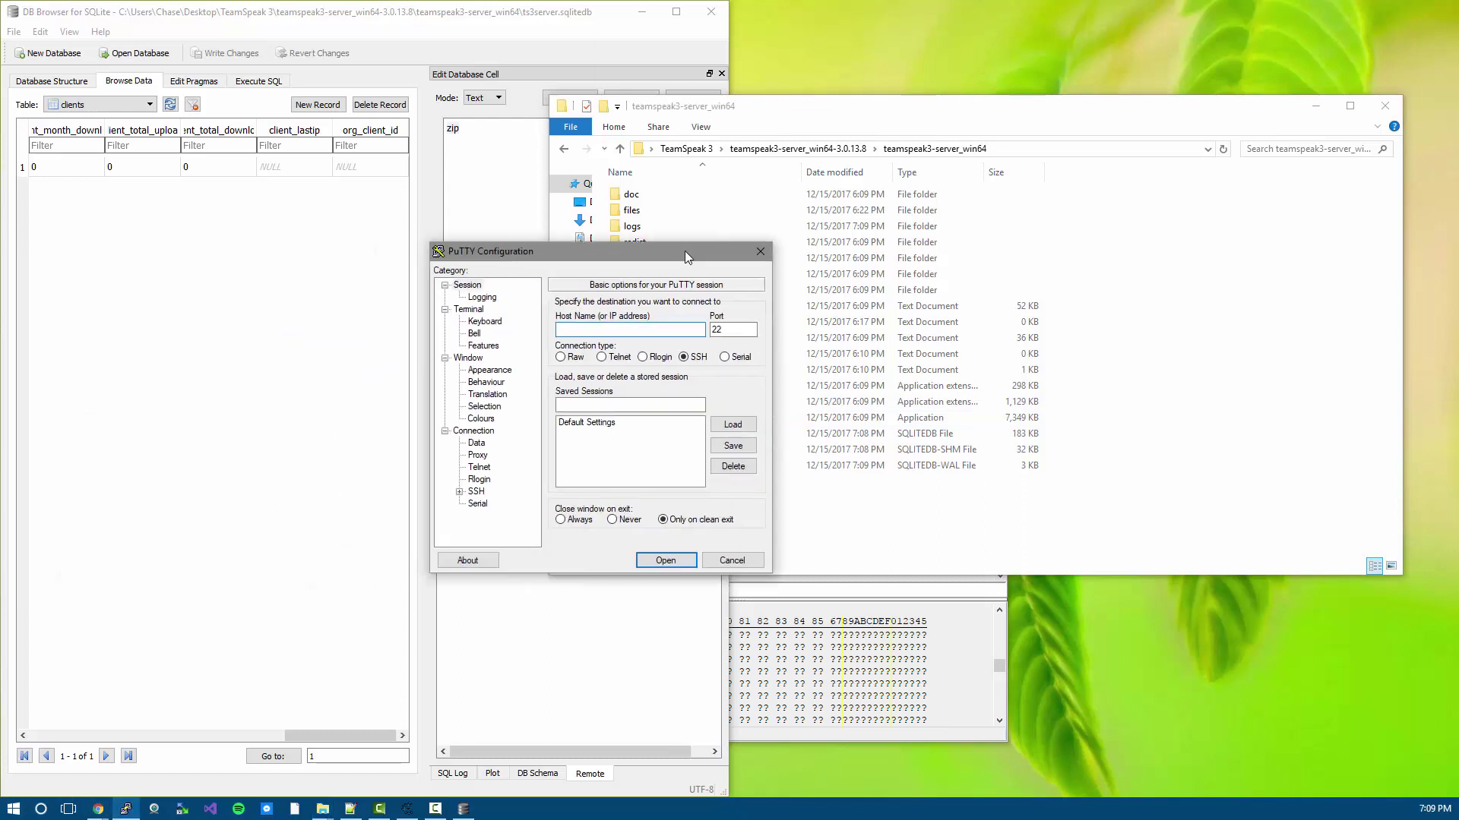
- Enter host 127.0.0.1 in PuTTY and move to the Port field showing 22
type("127.0.0.1")
key("Tab")
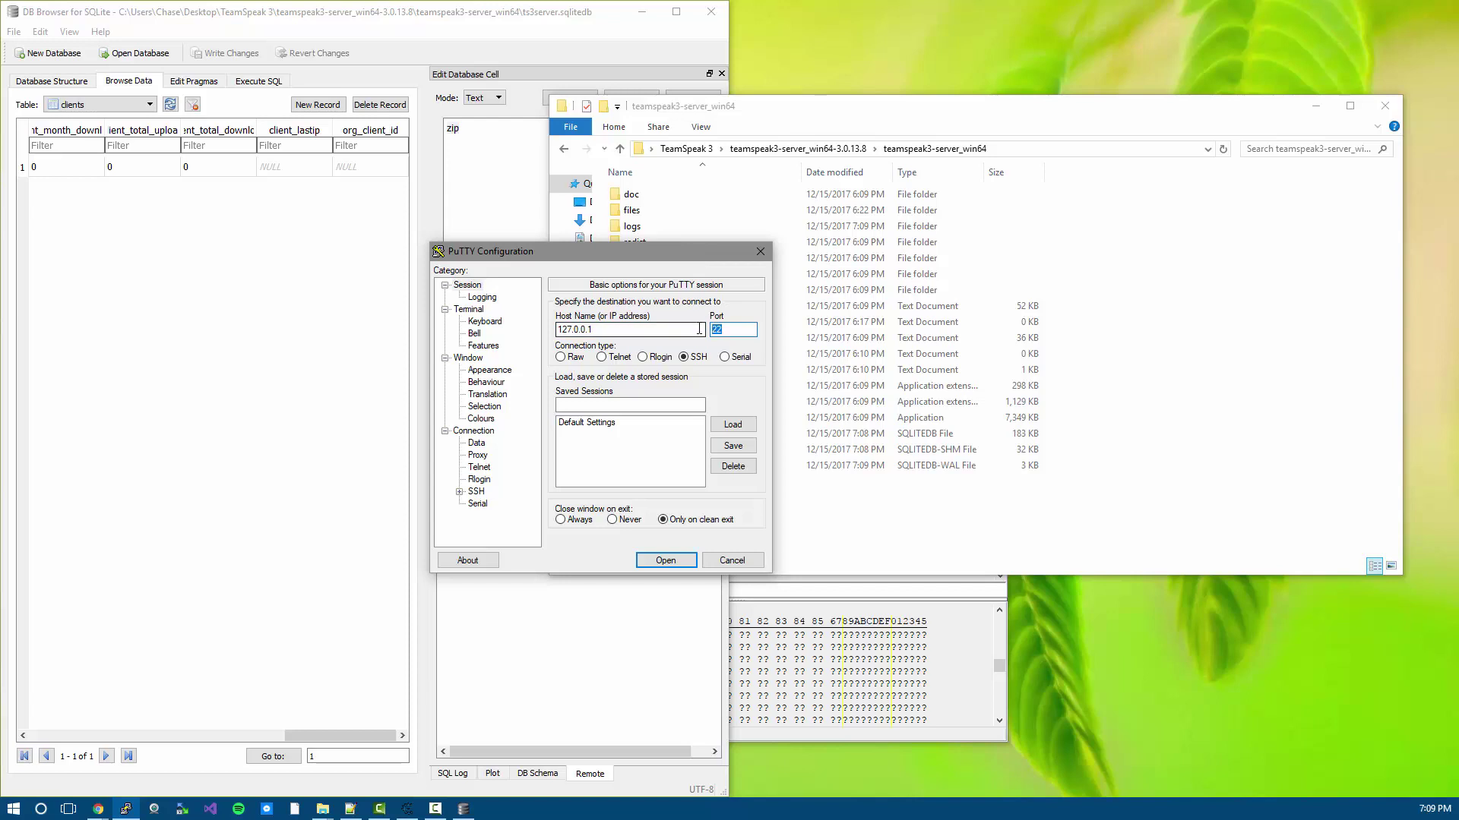
key("alt+Tab")
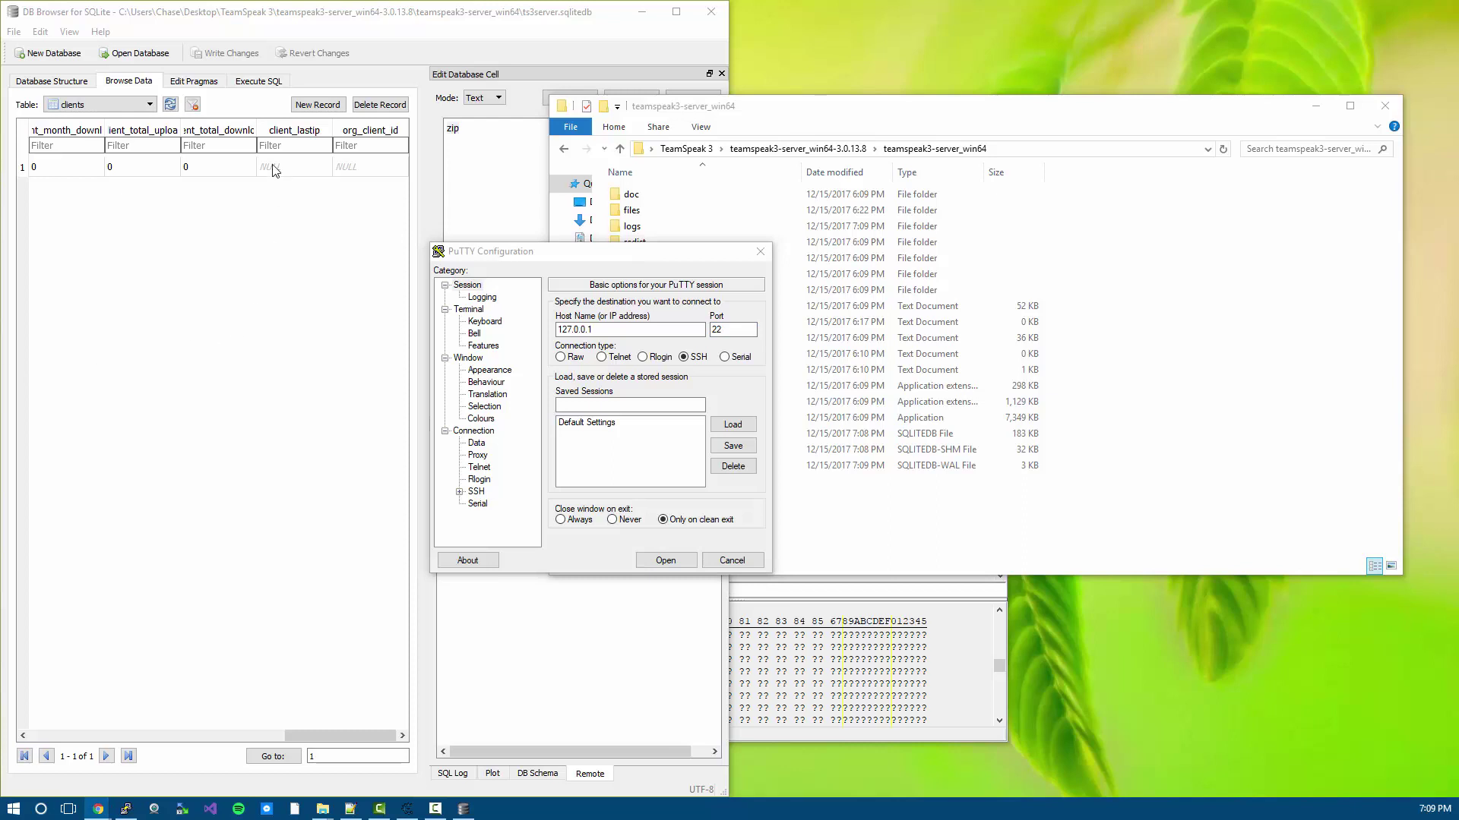
- Close DB Browser for SQLite and confirm the -shm and -wal files are gone from the server folder
left_click(938, 386)
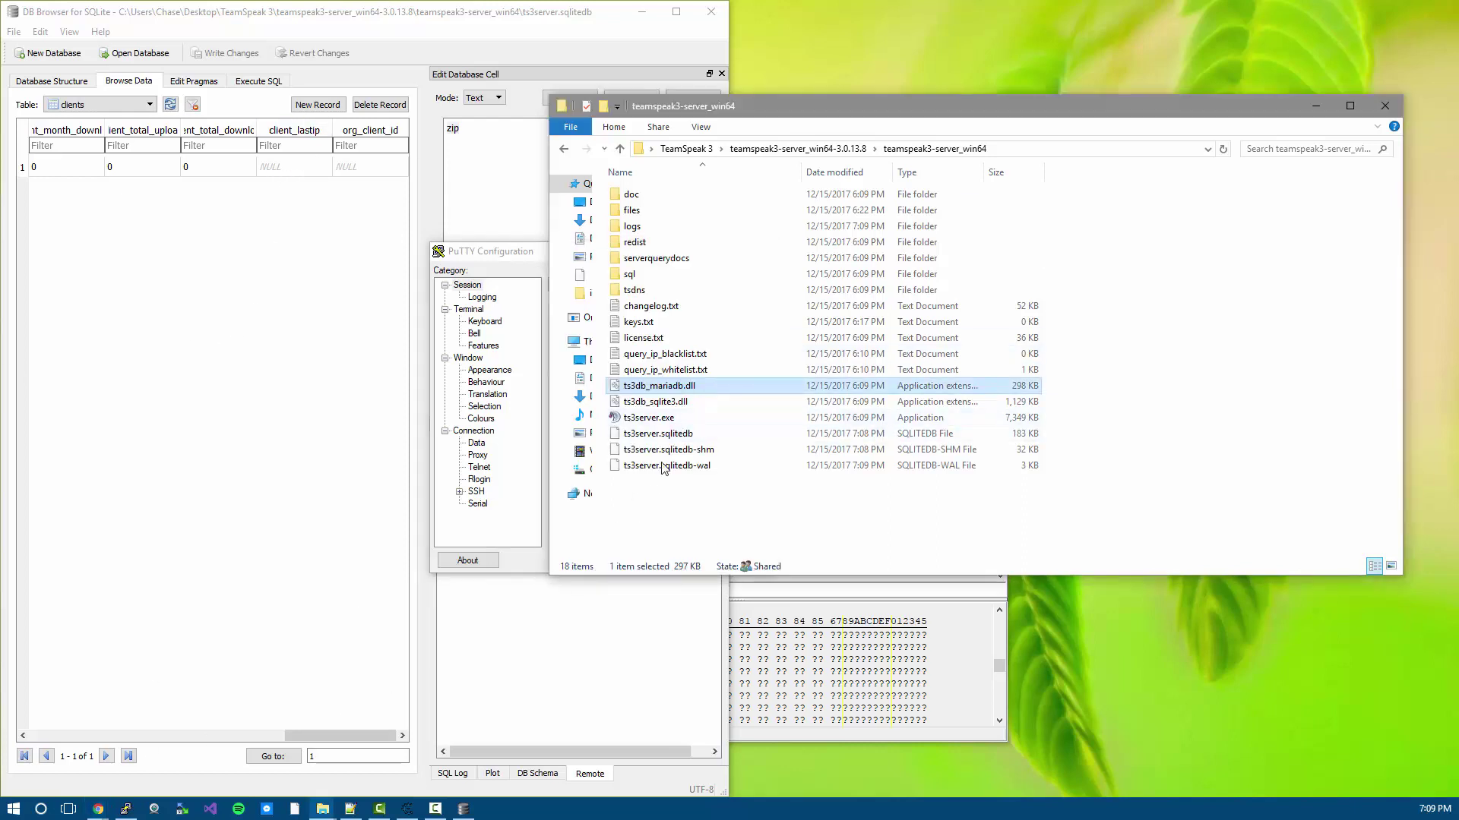
key("alt+Tab")
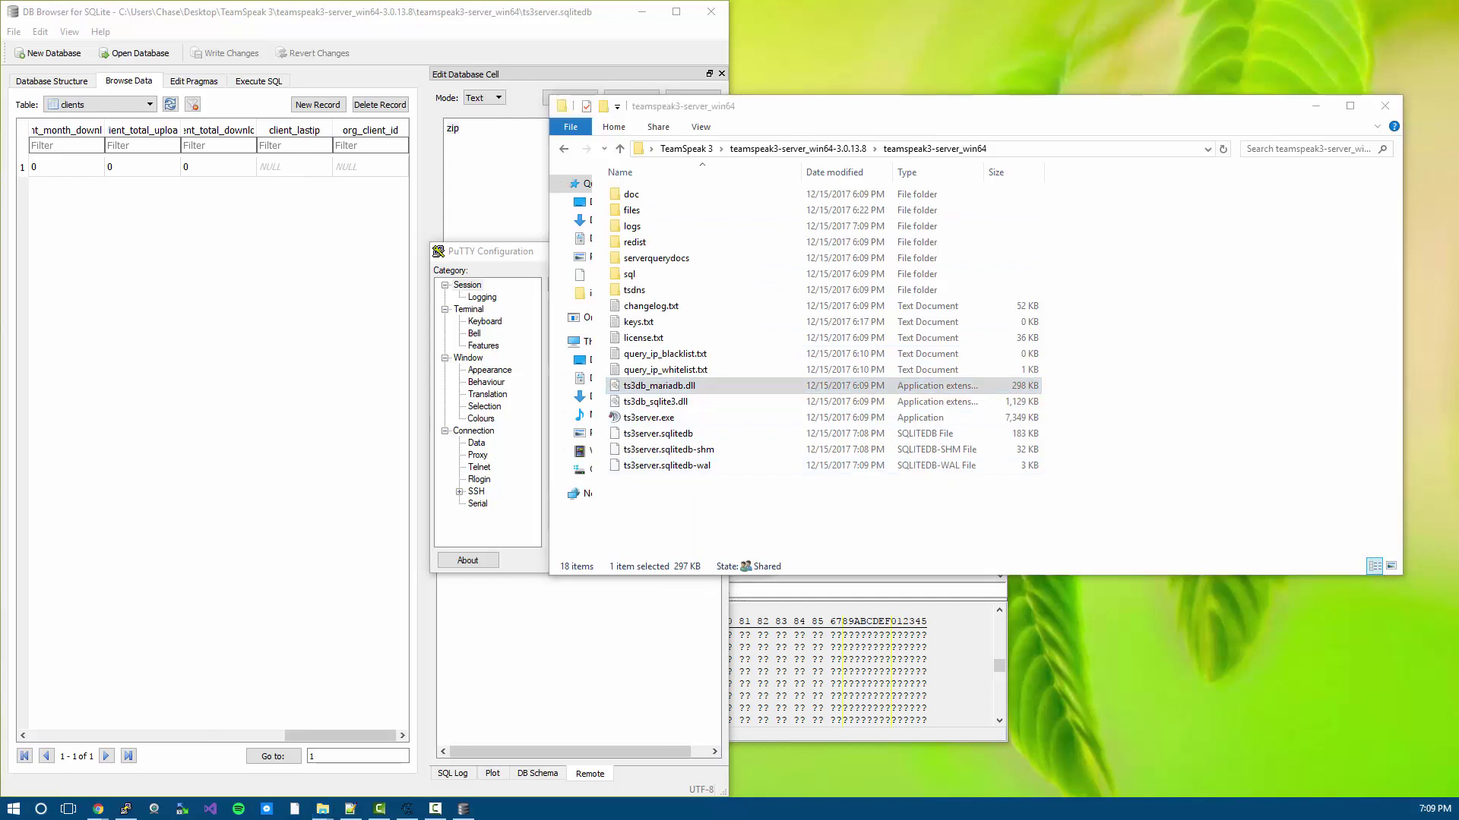
left_click(684, 532)
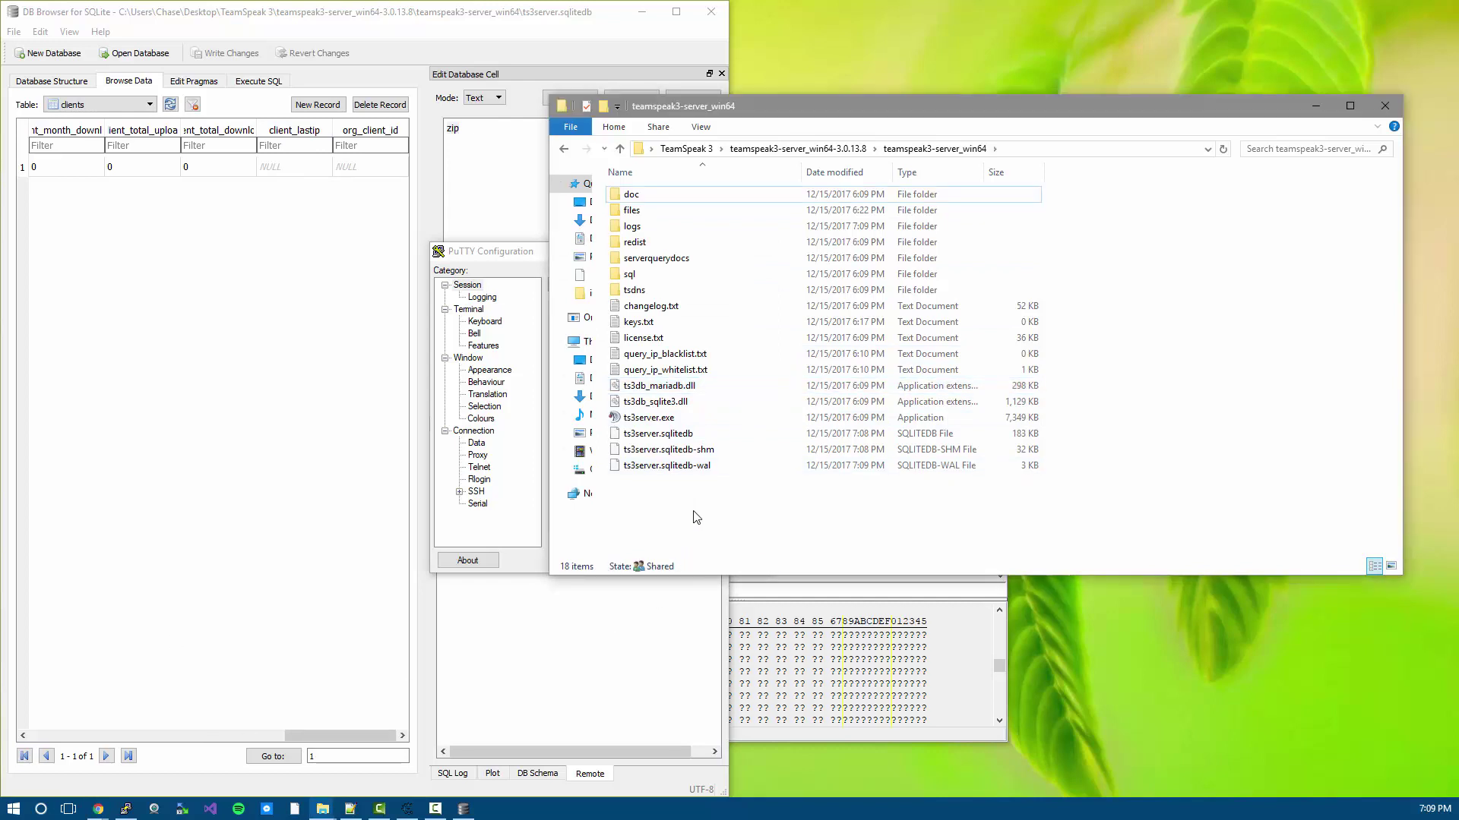
left_click_drag(731, 506, 680, 479)
left_click(676, 435)
left_click(193, 248)
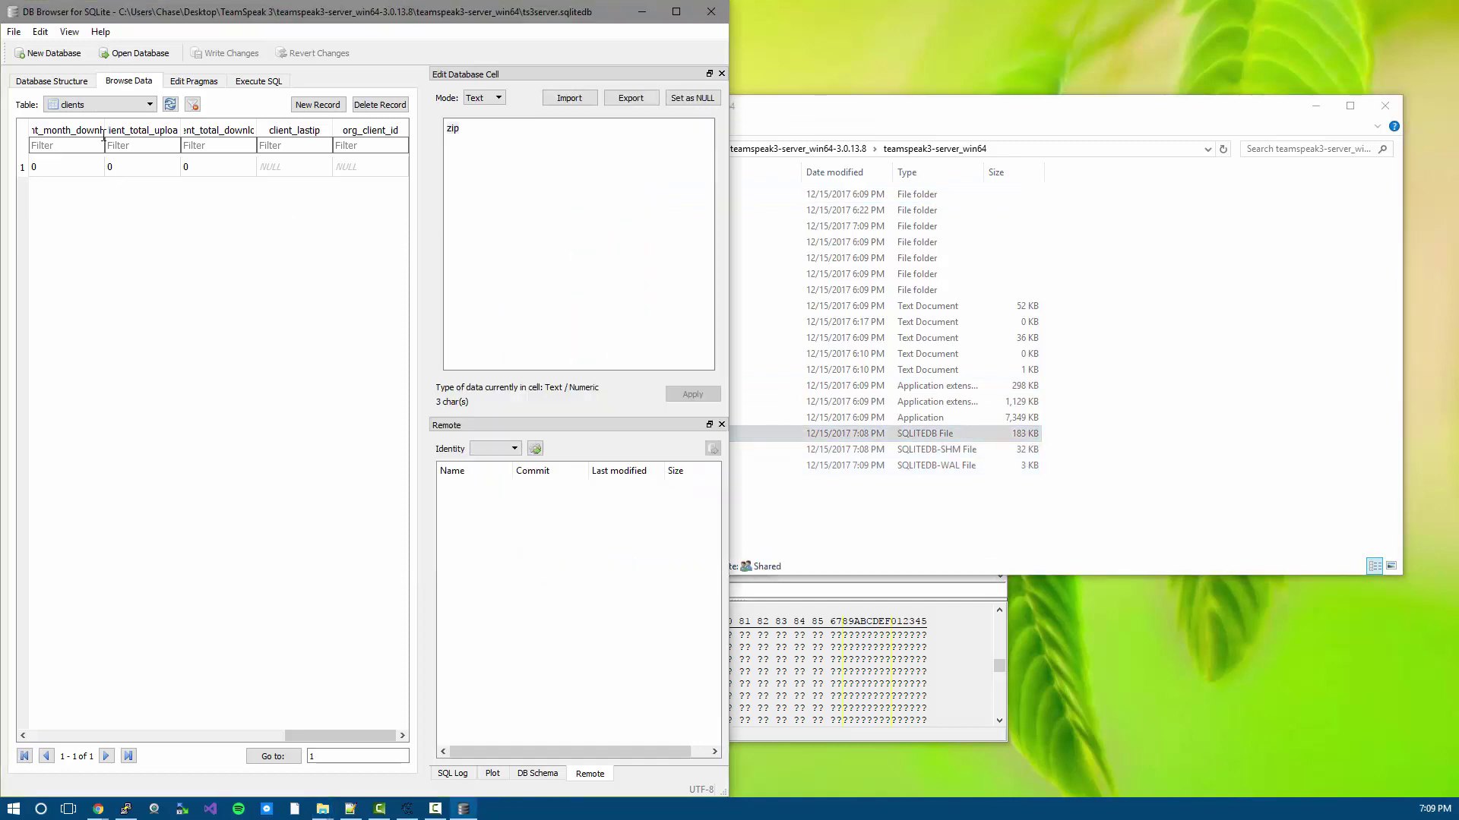
left_click(718, 12)
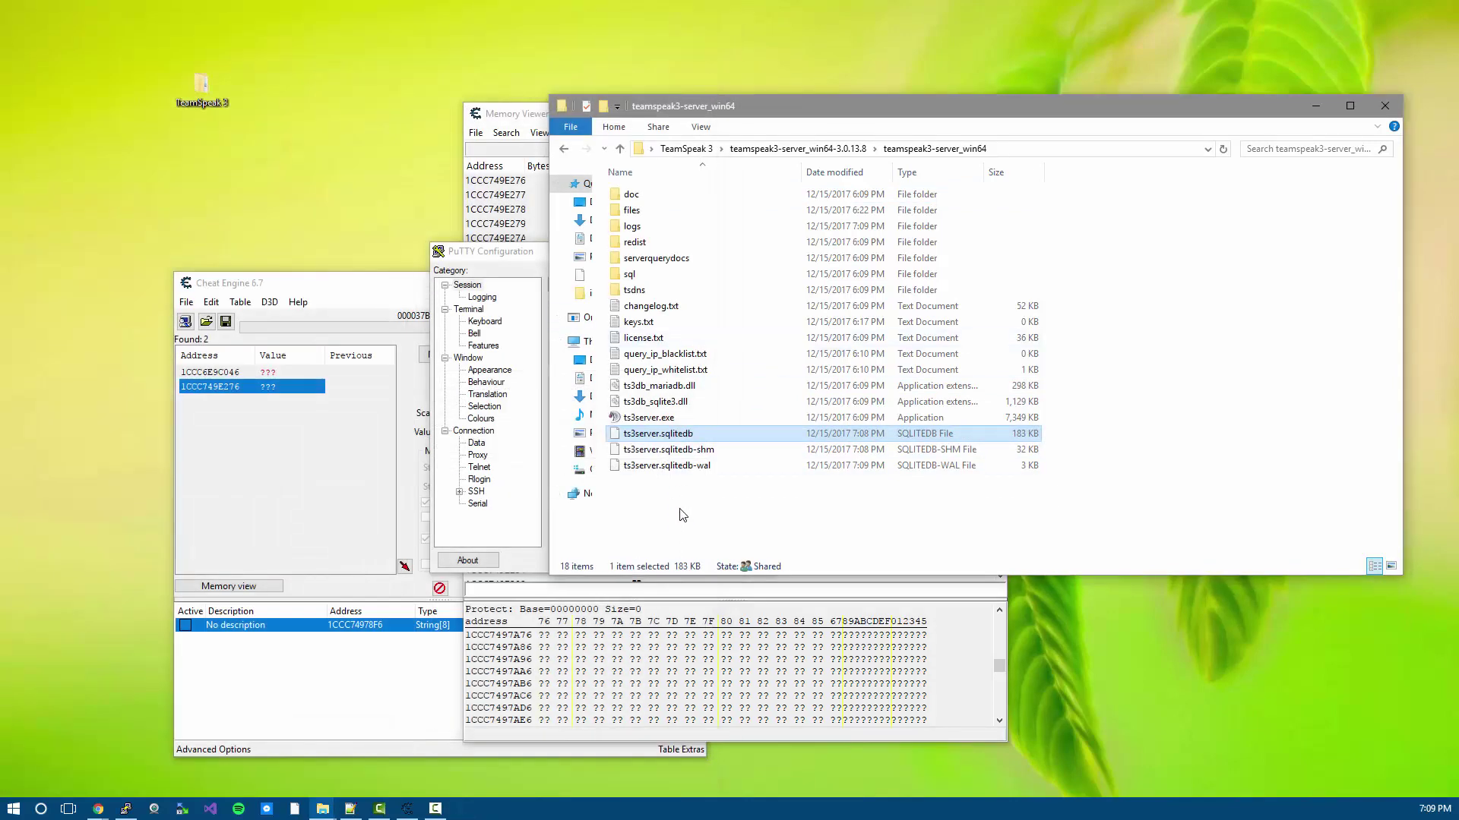
left_click(682, 512)
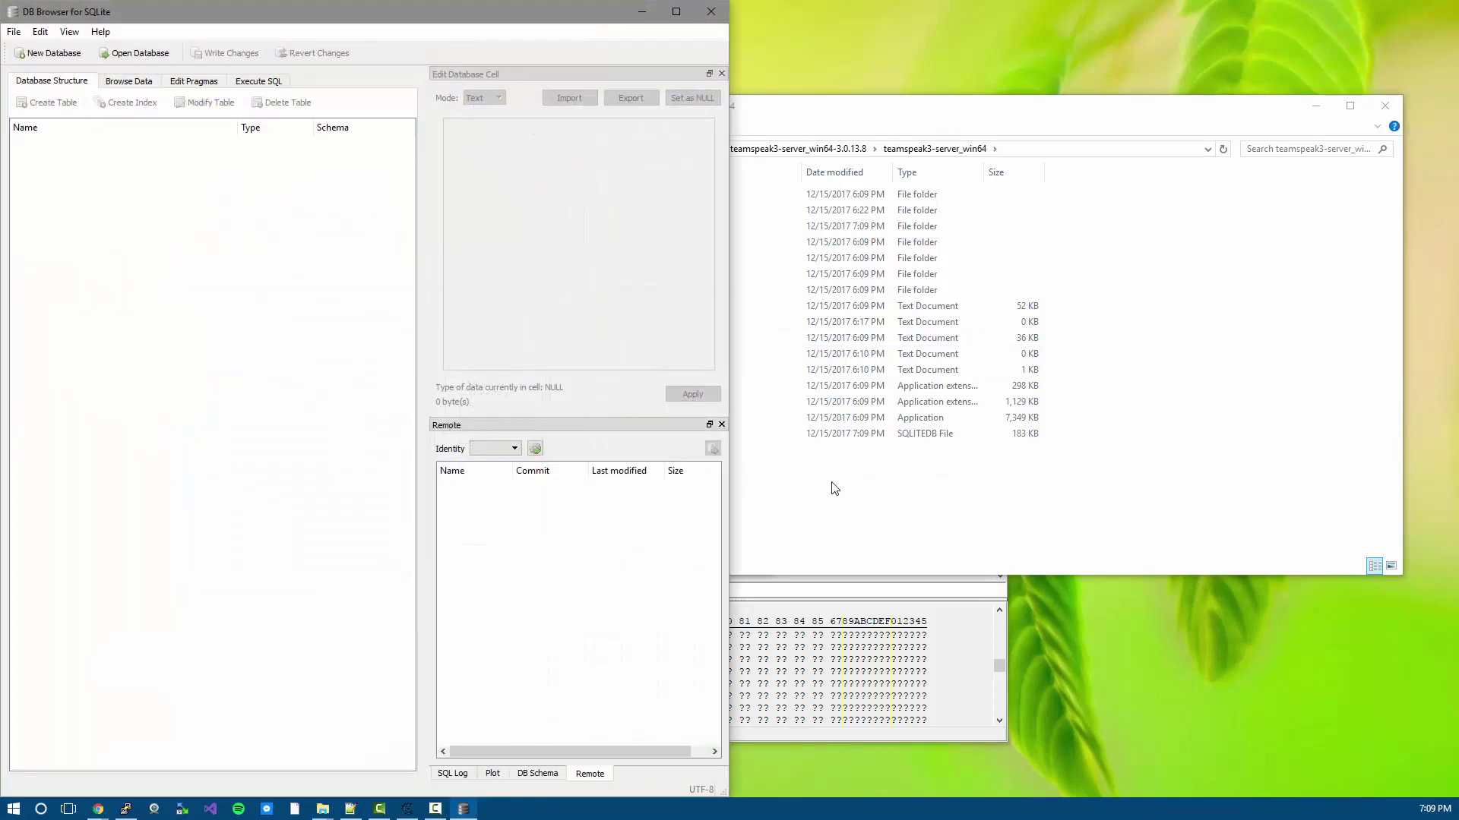
- Relaunch DB Browser, drop ts3server.sqlitedb onto it and open Browse Data to view the tables
left_click(839, 490)
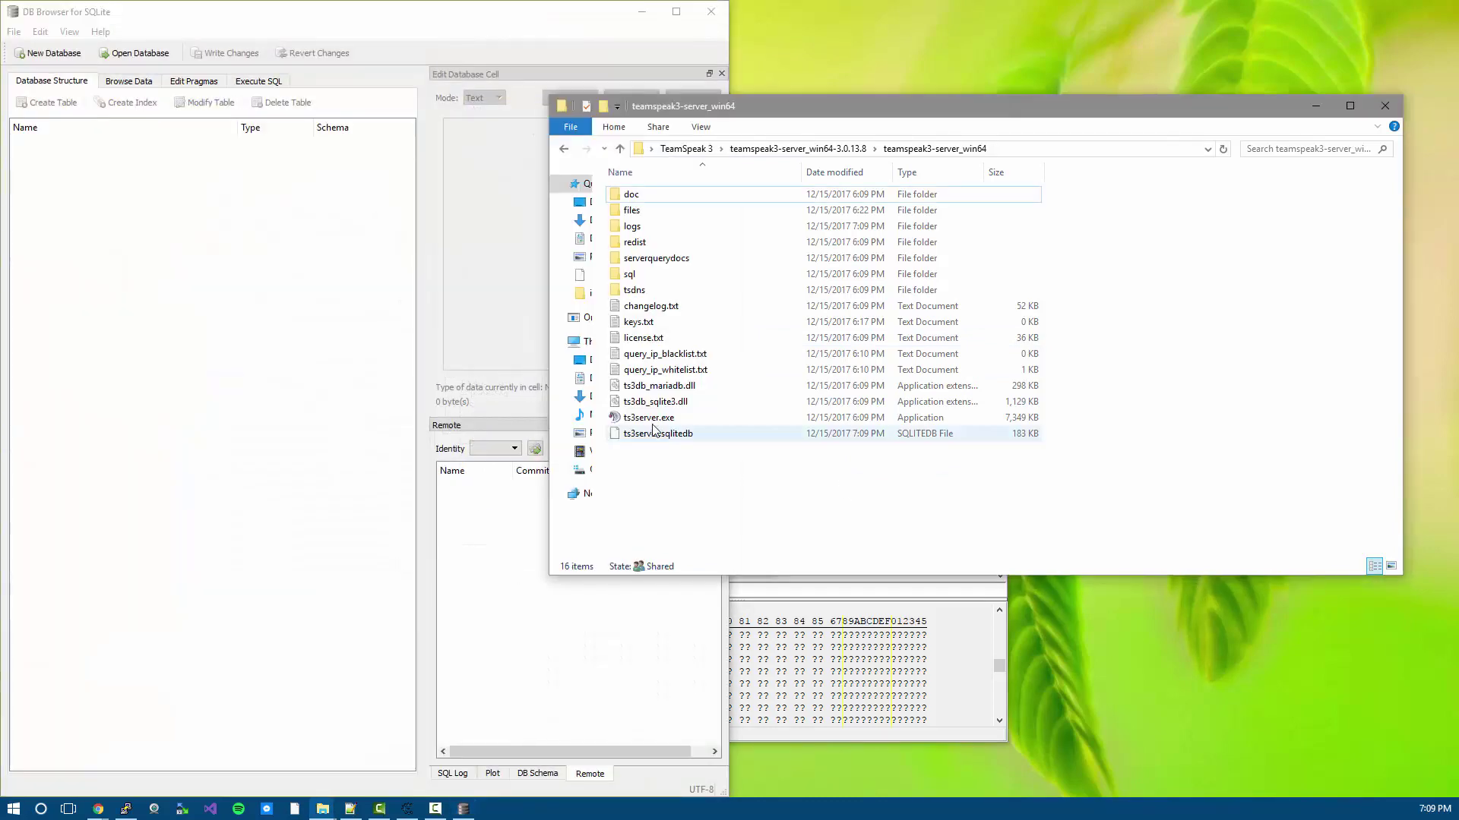
left_click_drag(667, 434, 292, 222)
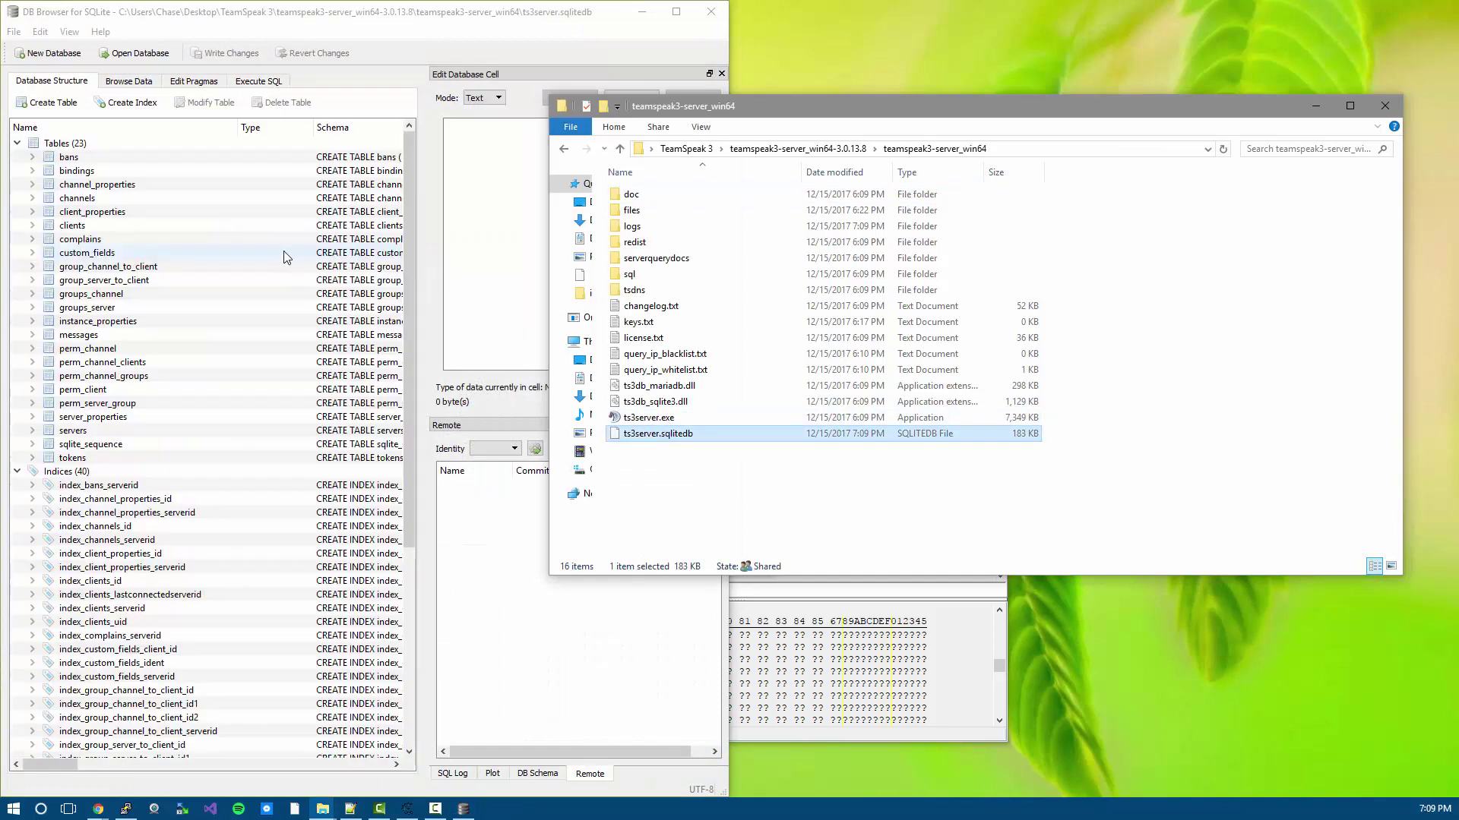
left_click(137, 82)
left_click(150, 105)
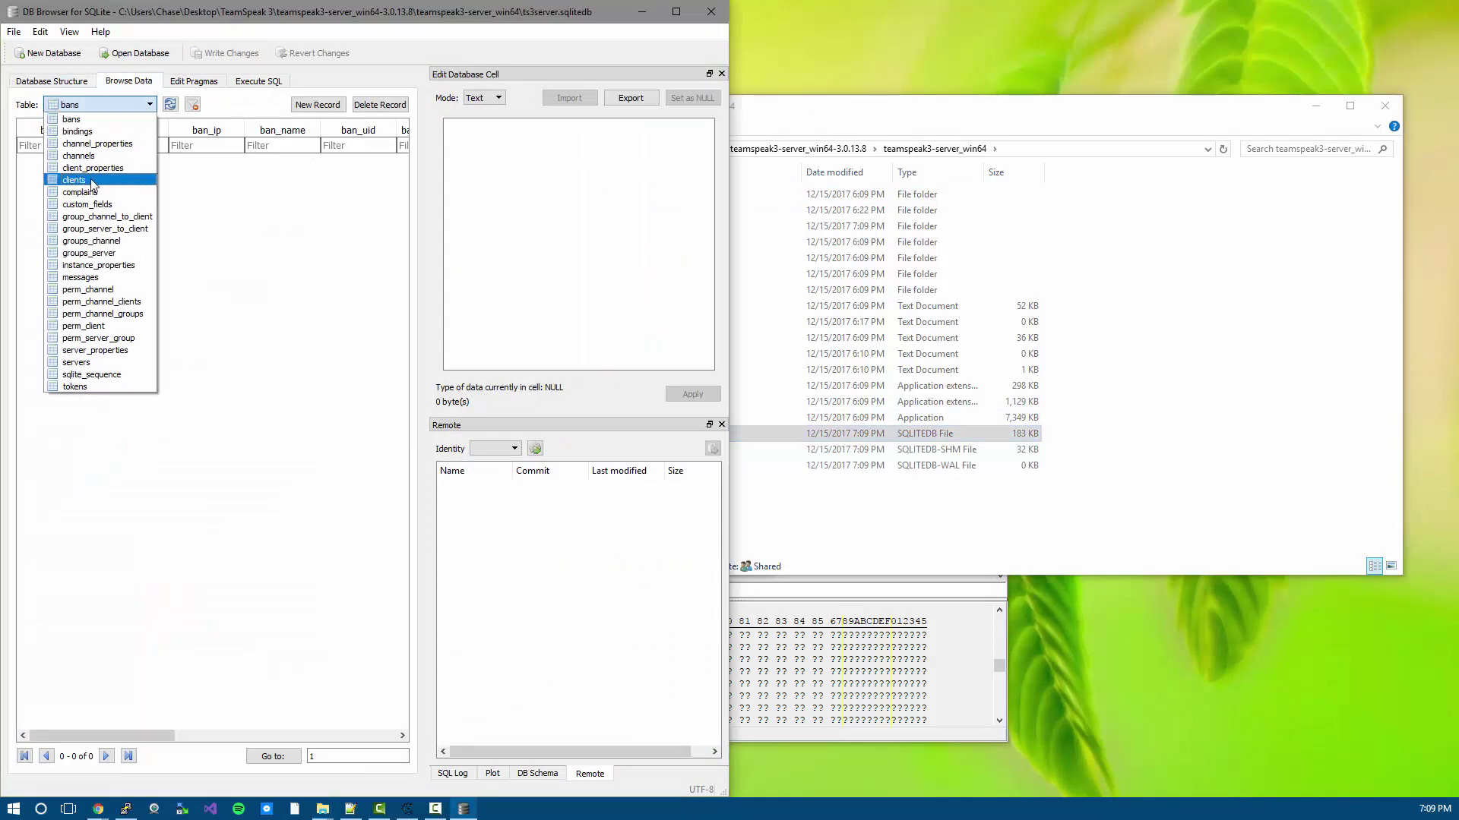
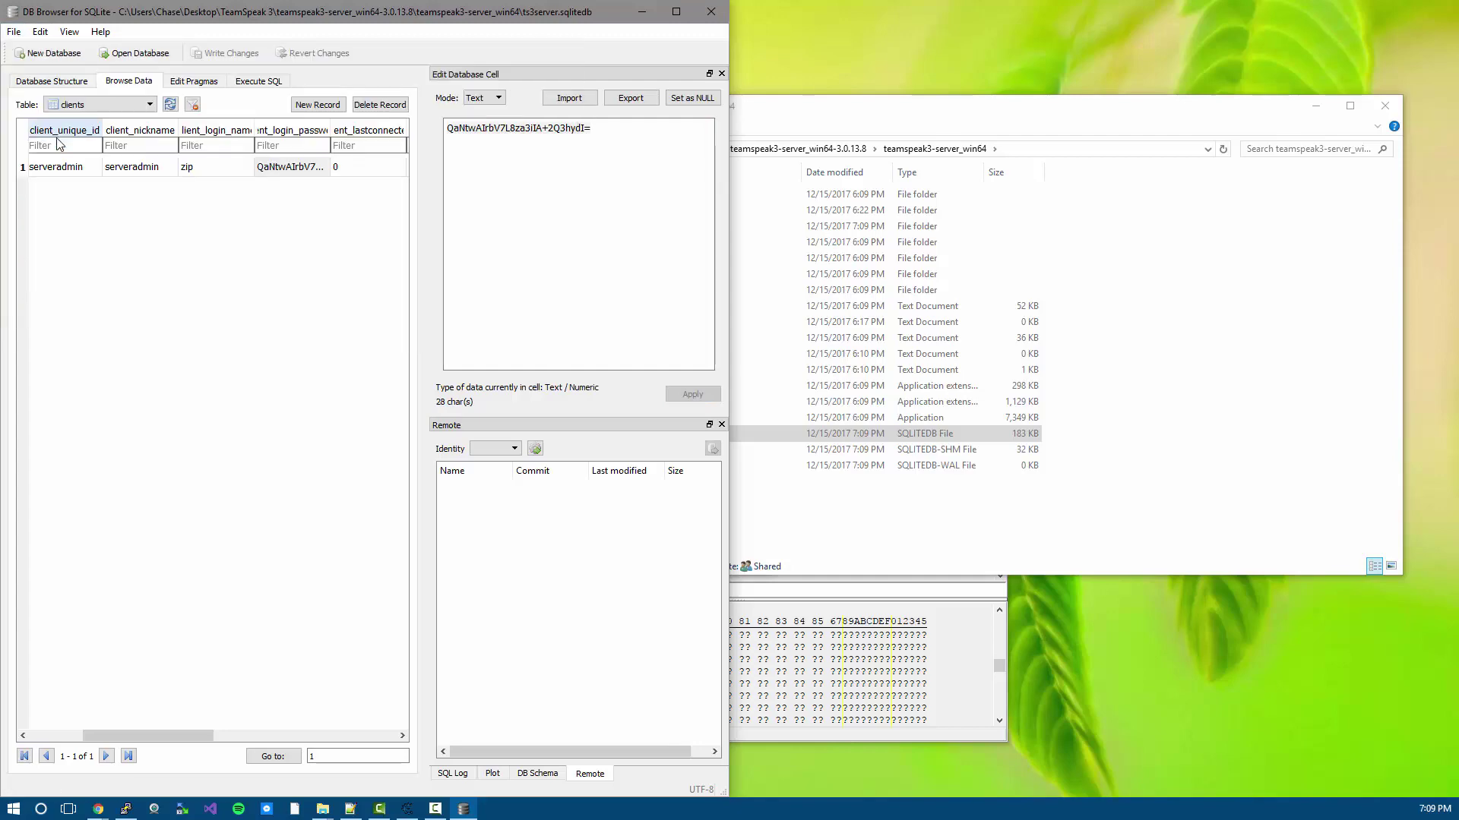
- Write the password change to the database and launch ts3server.exe
left_click(711, 11)
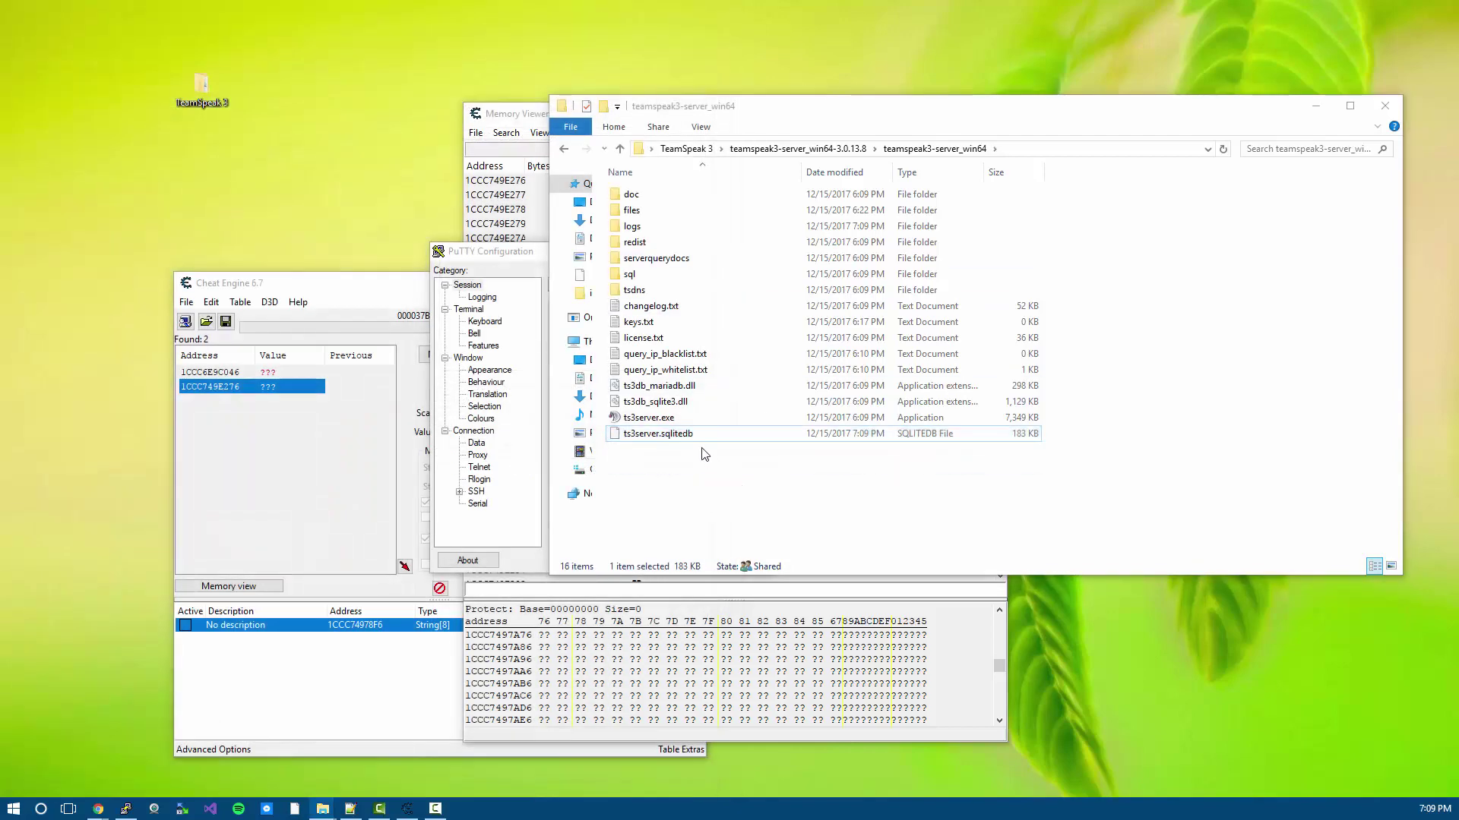
double_click(673, 419)
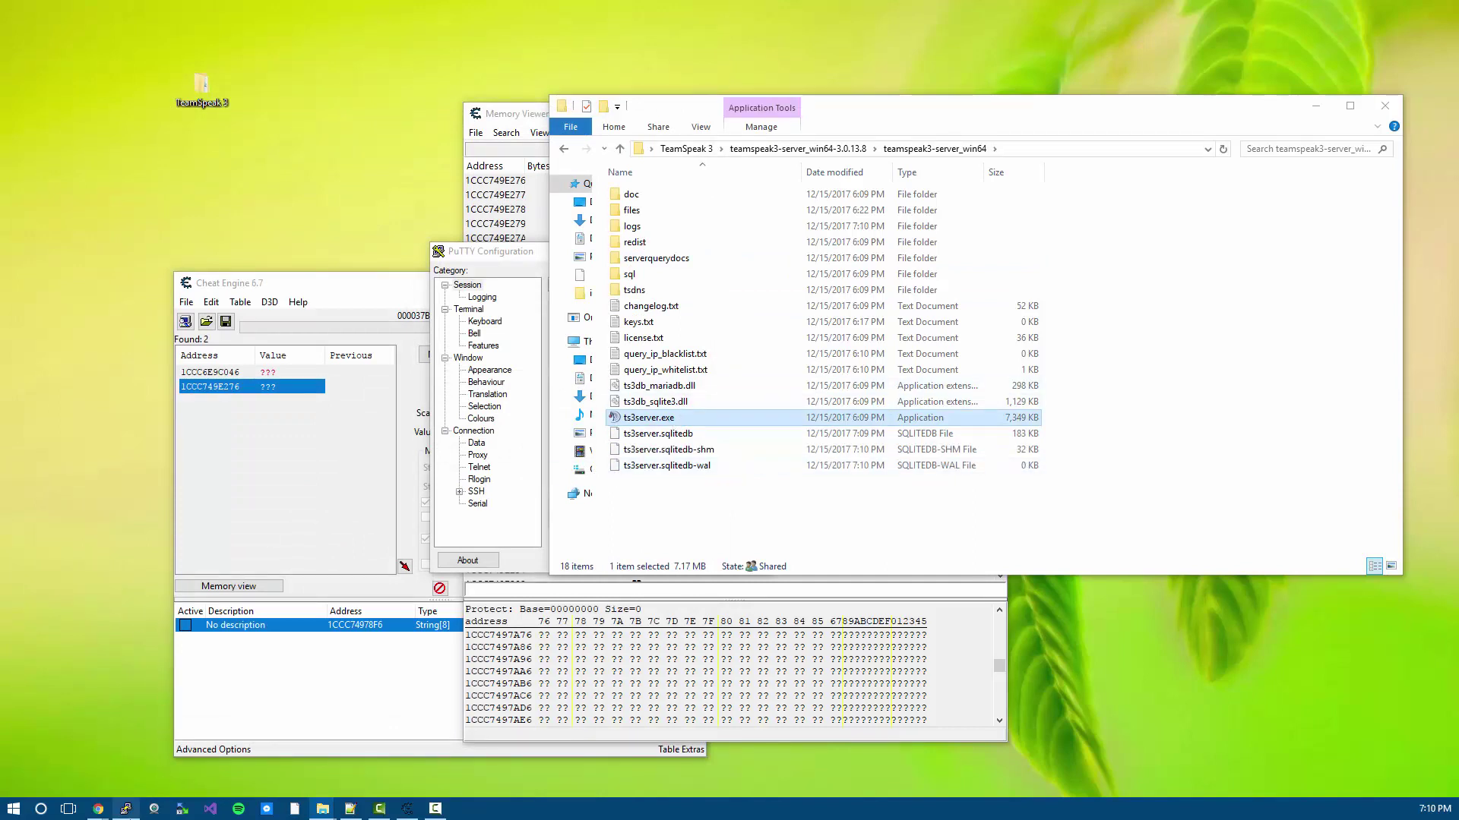
- Connect PuTTY to 127.0.0.1 on the ServerQuery port 10011
left_click(494, 251)
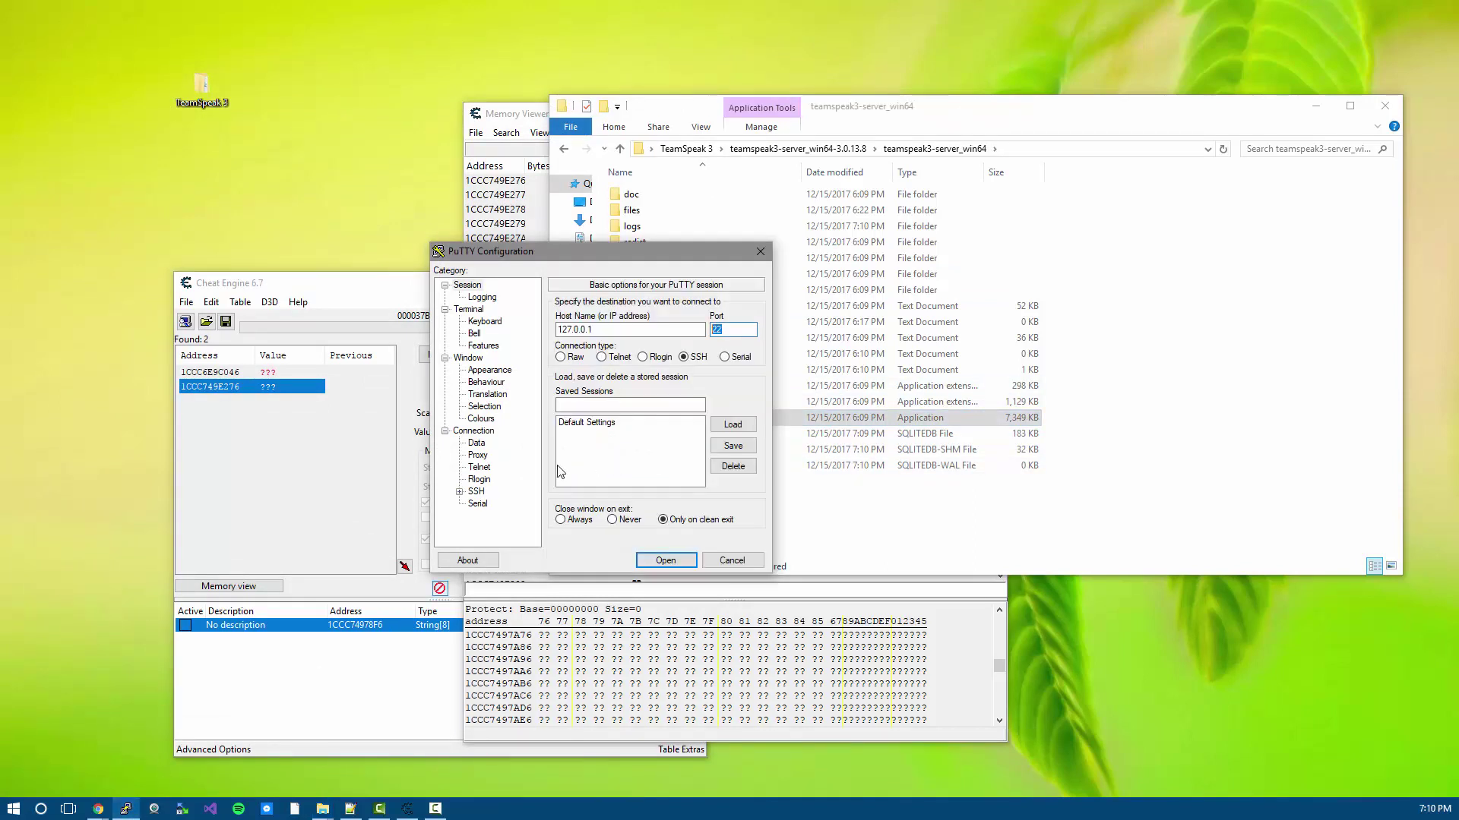
double_click(732, 331)
type("10011")
left_click(666, 560)
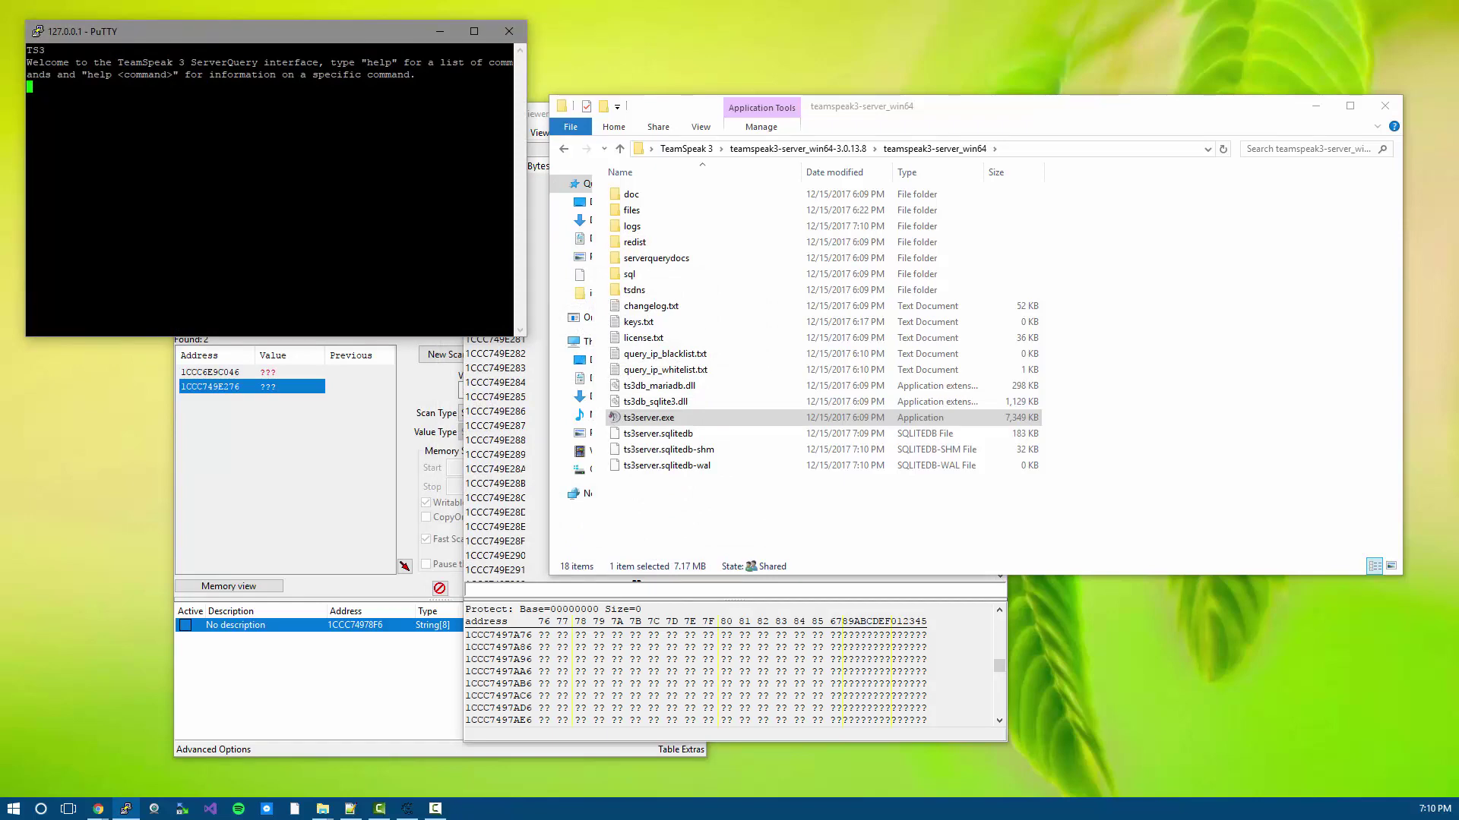
- Show the ServerQuery help and the usage syntax of the login command
type("help")
key("Return")
type("help ")
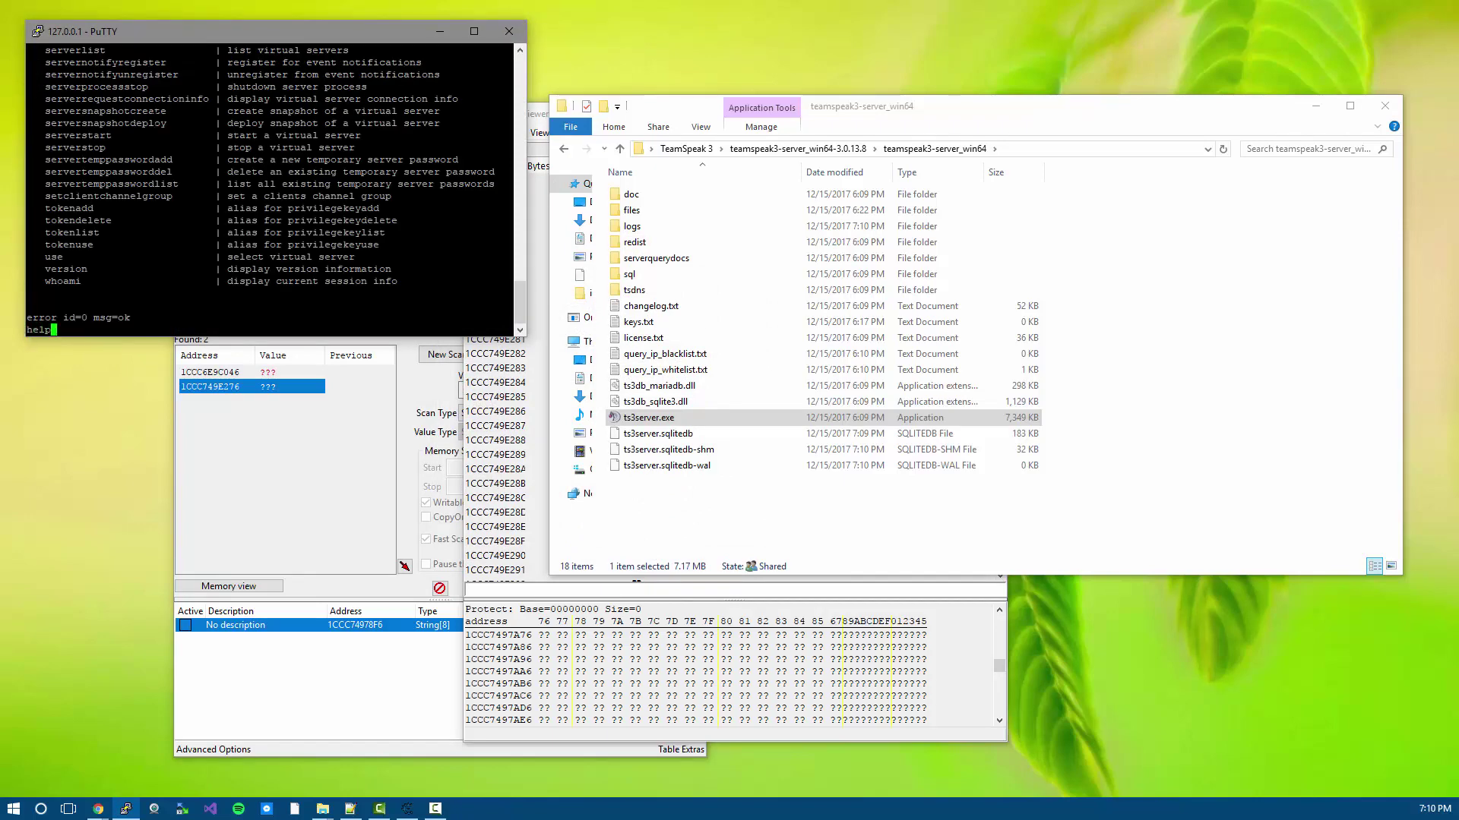
type("login")
key("Return")
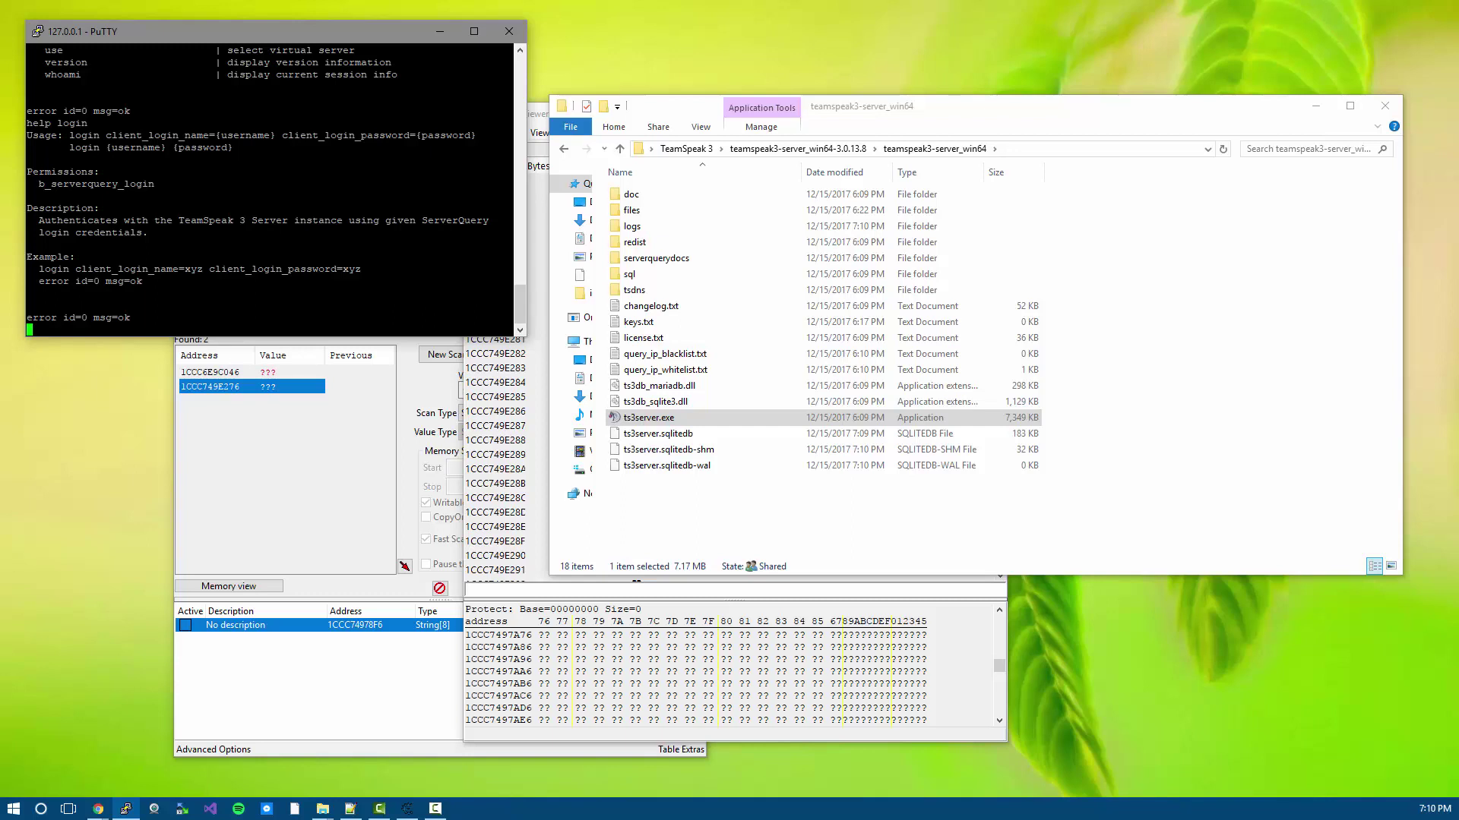
- Build the login command for user zip with the replaced password pasted in
left_click_drag(177, 269, 39, 270)
right_click(64, 270)
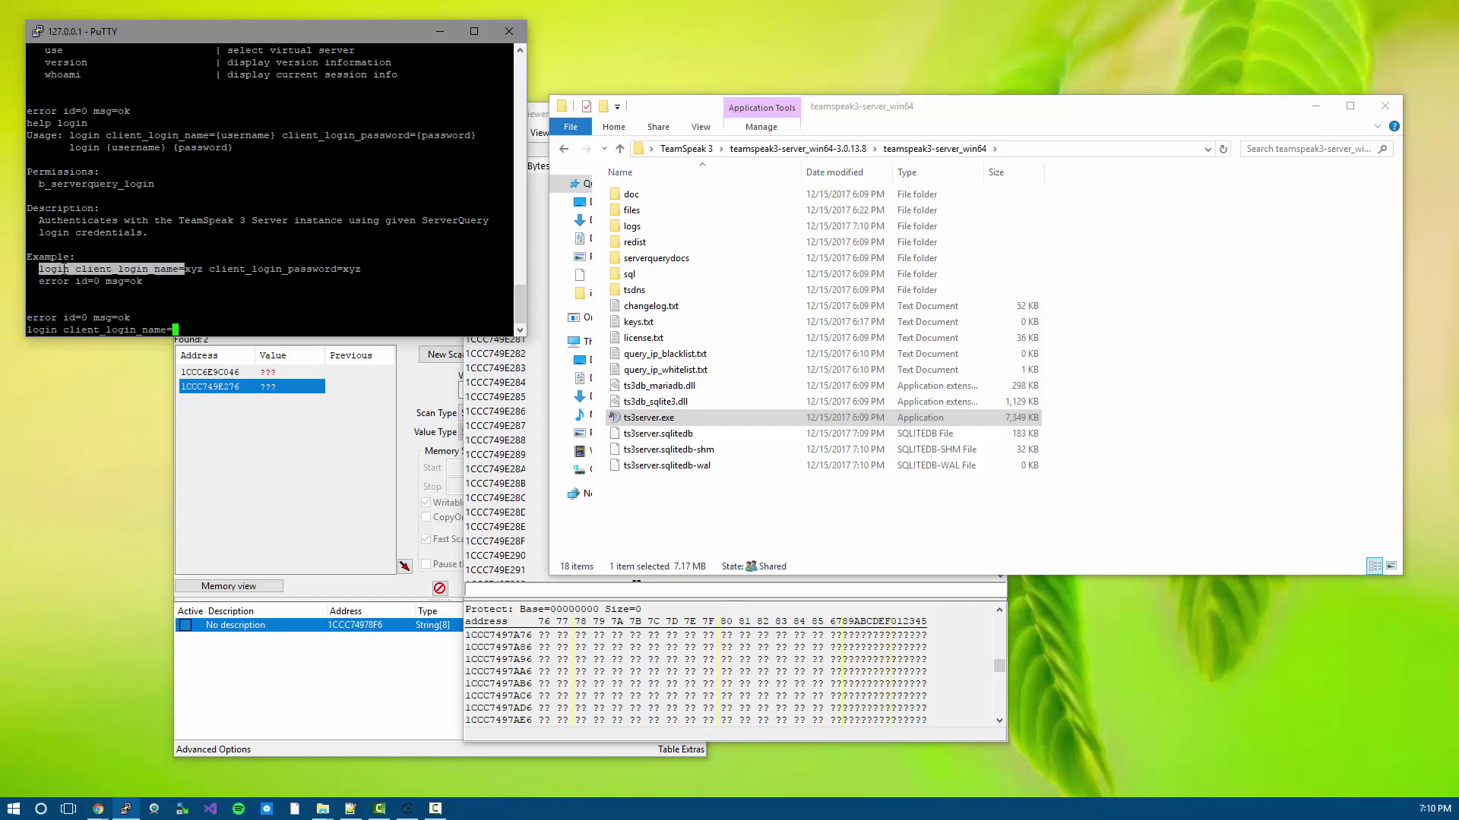
type("zip")
left_click_drag(209, 269, 337, 269)
right_click(342, 269)
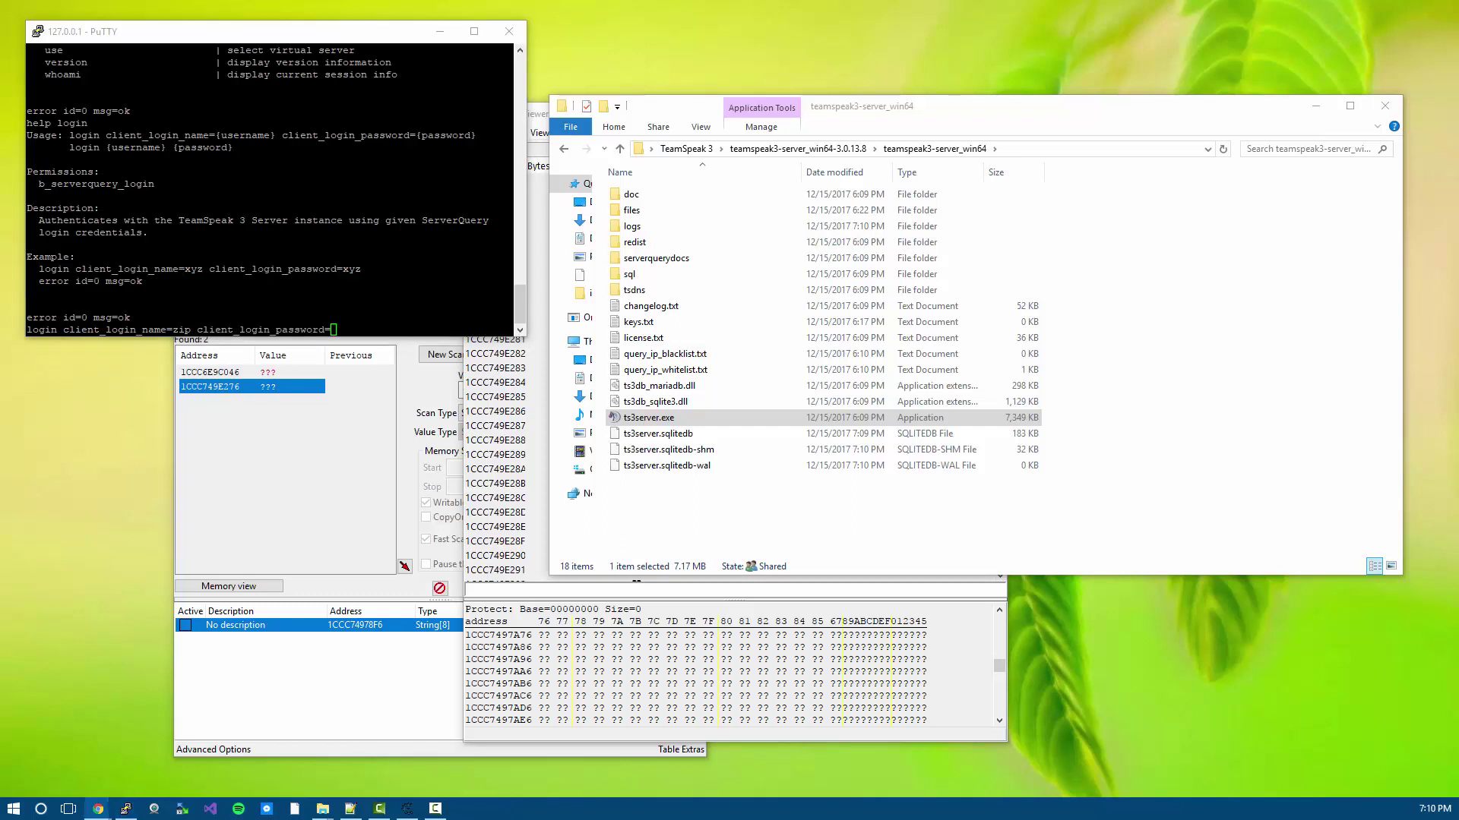
key("alt+Tab")
key("shift+Insert")
- Submit the zip login and run whoami to check the session identity
key("Return")
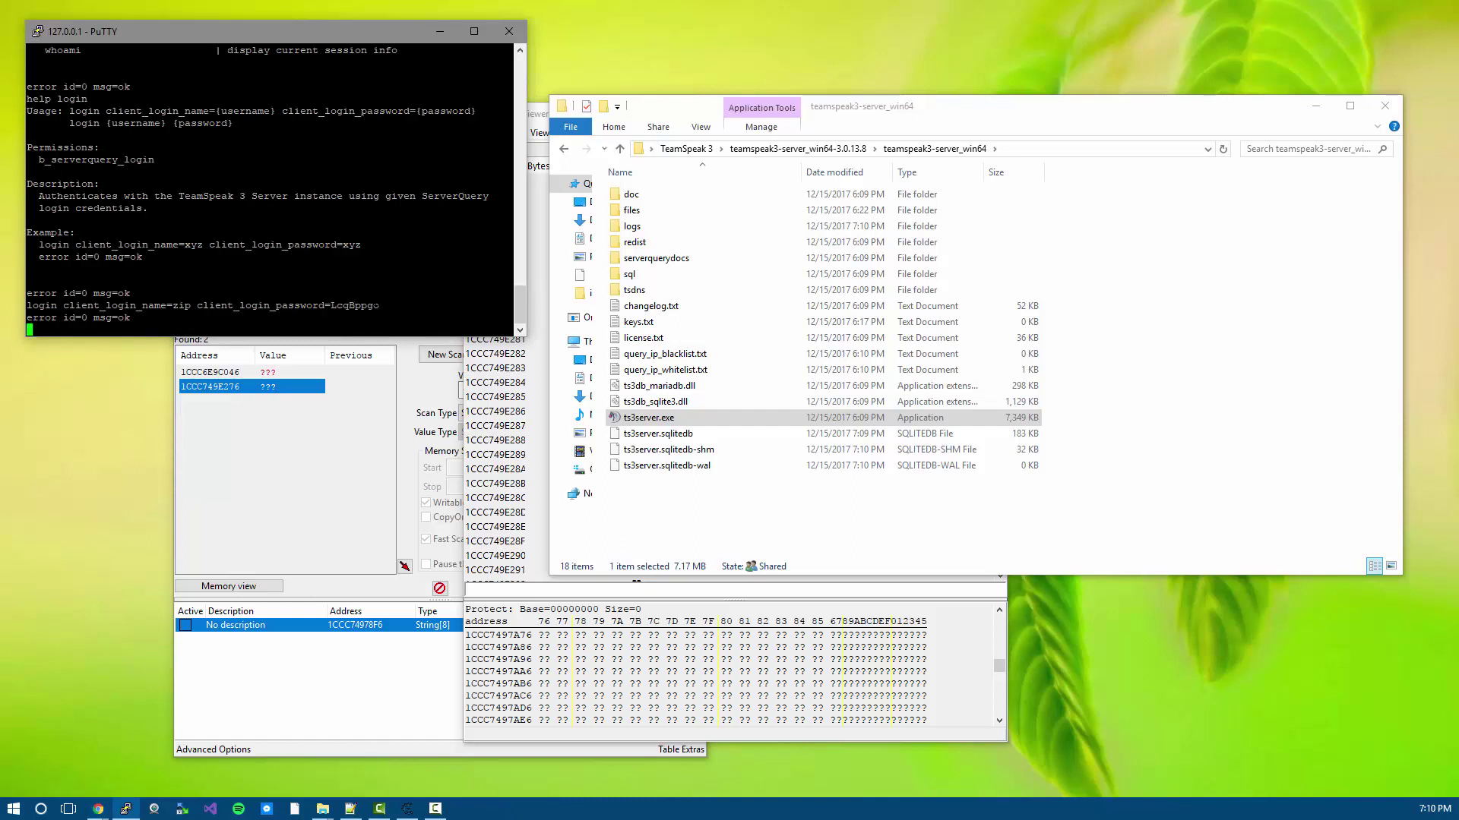
type("whoami")
key("Return")
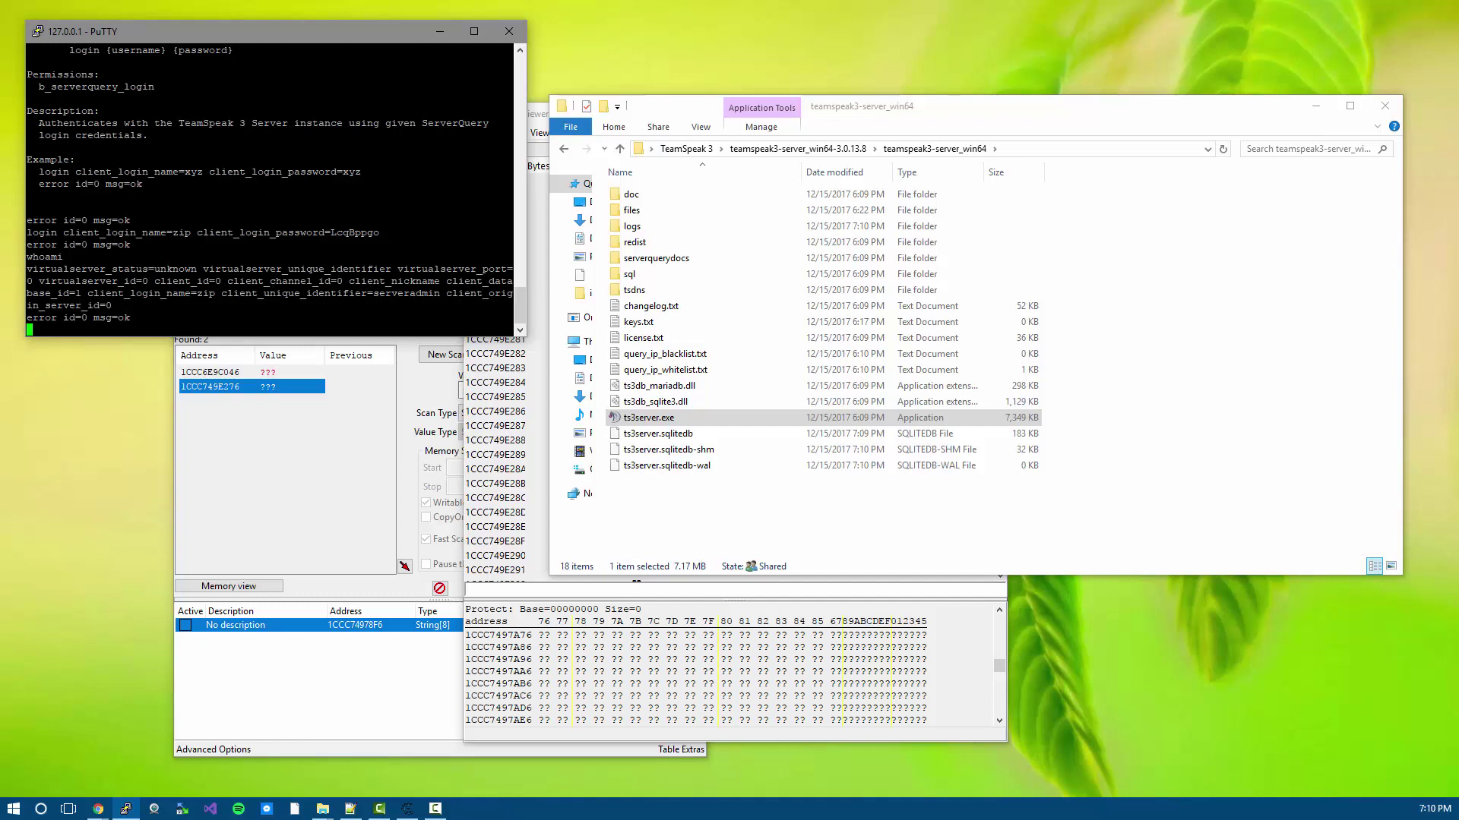
left_click(117, 459)
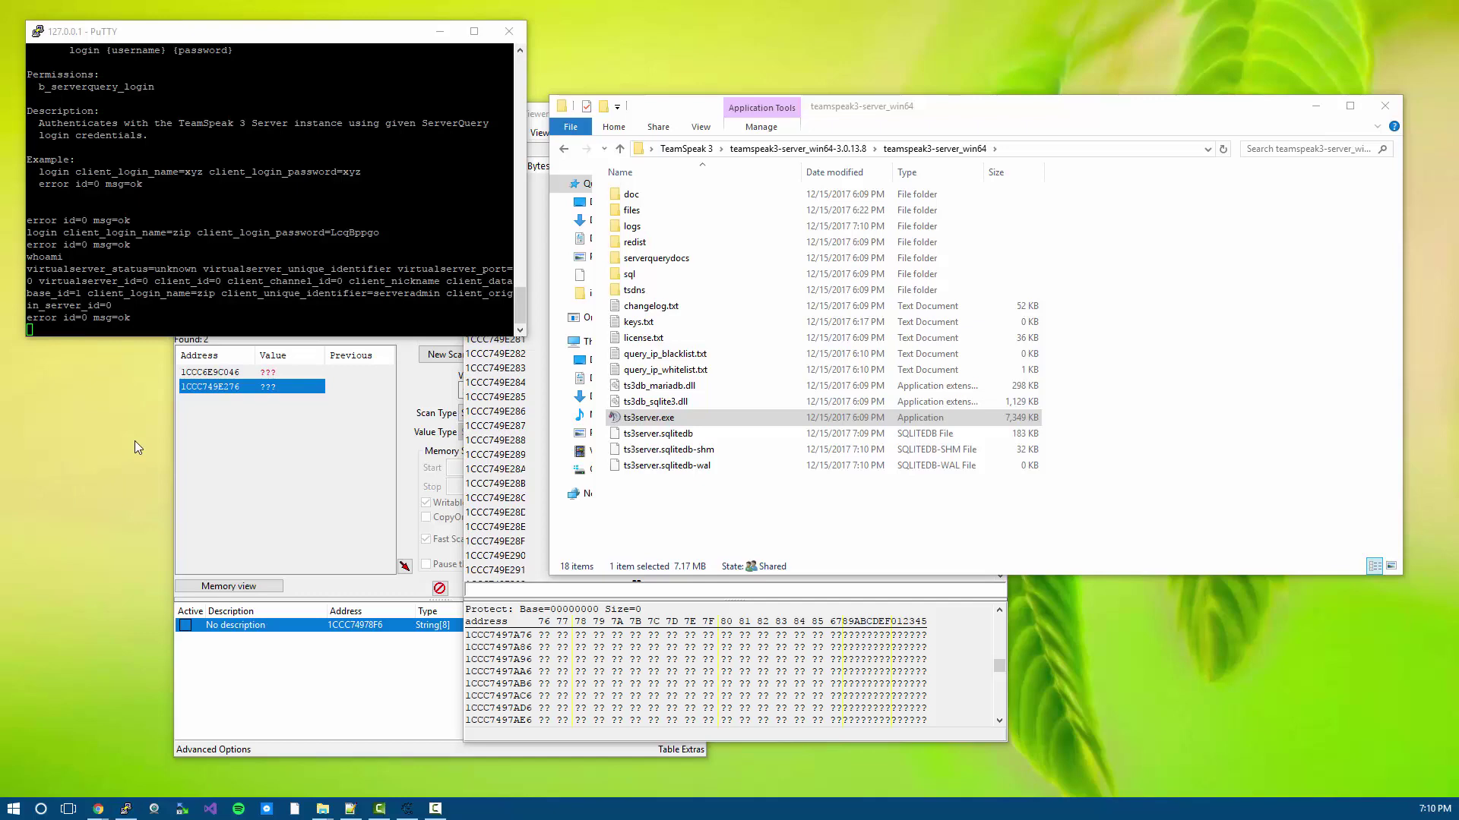